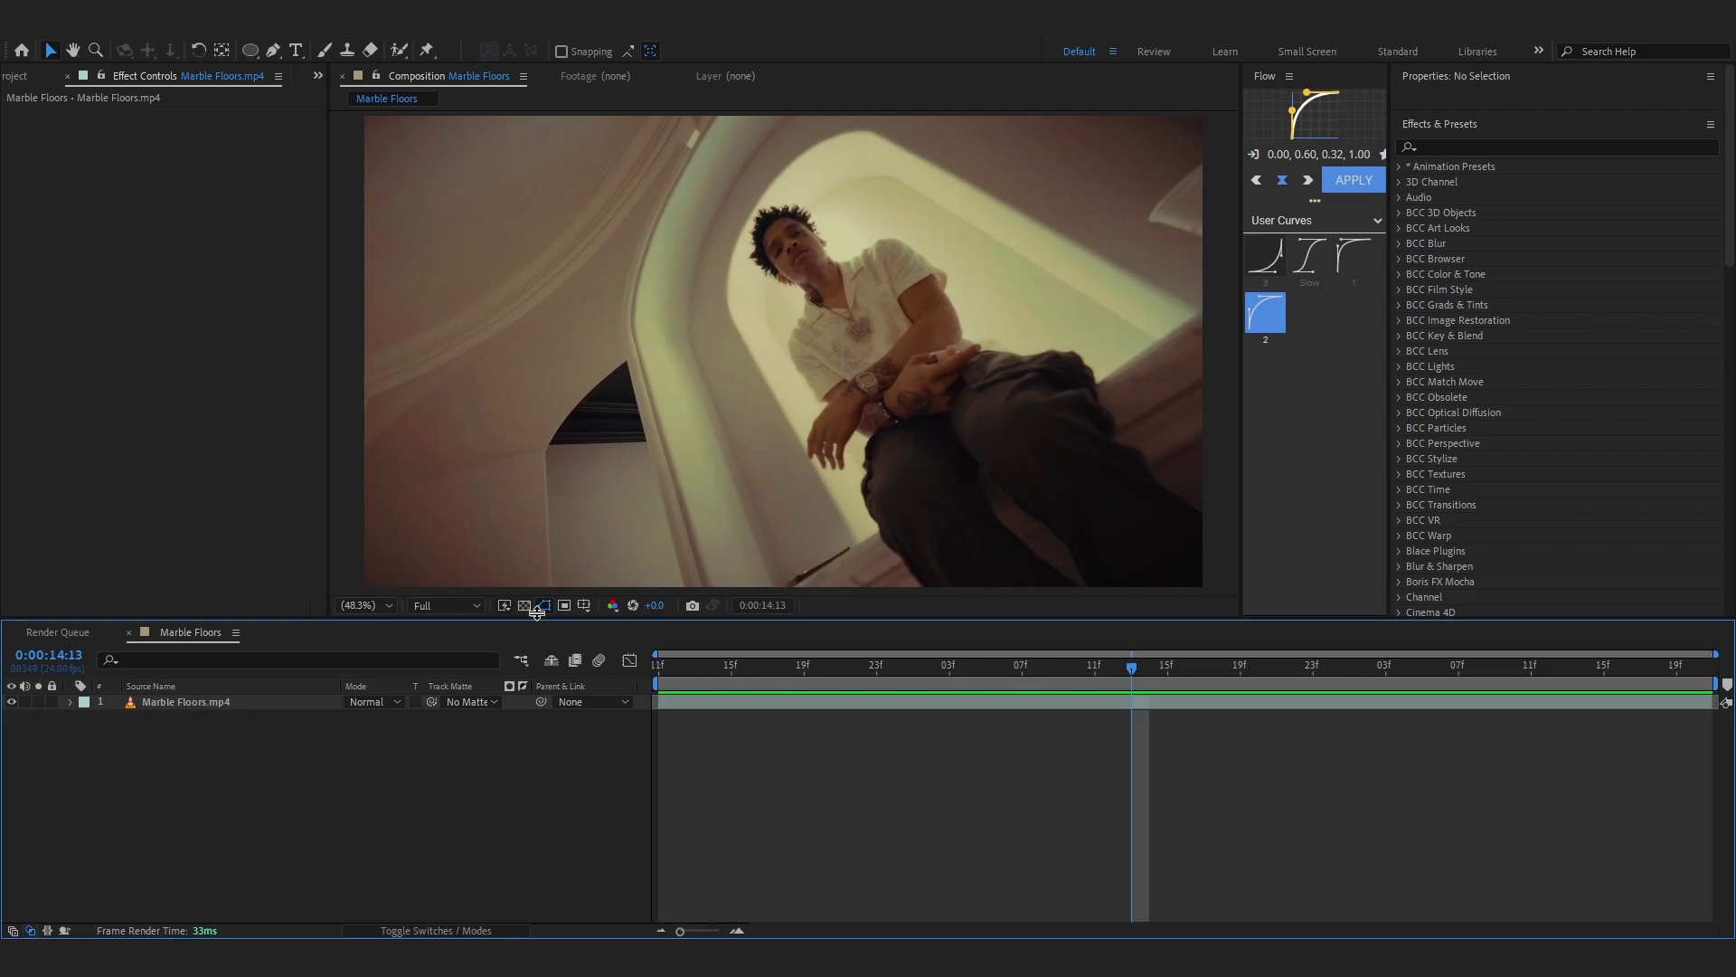
- Pre-compose the Marble Floors.mp4 layer
drag(534, 619, 533, 589)
click(224, 673)
right_click(226, 678)
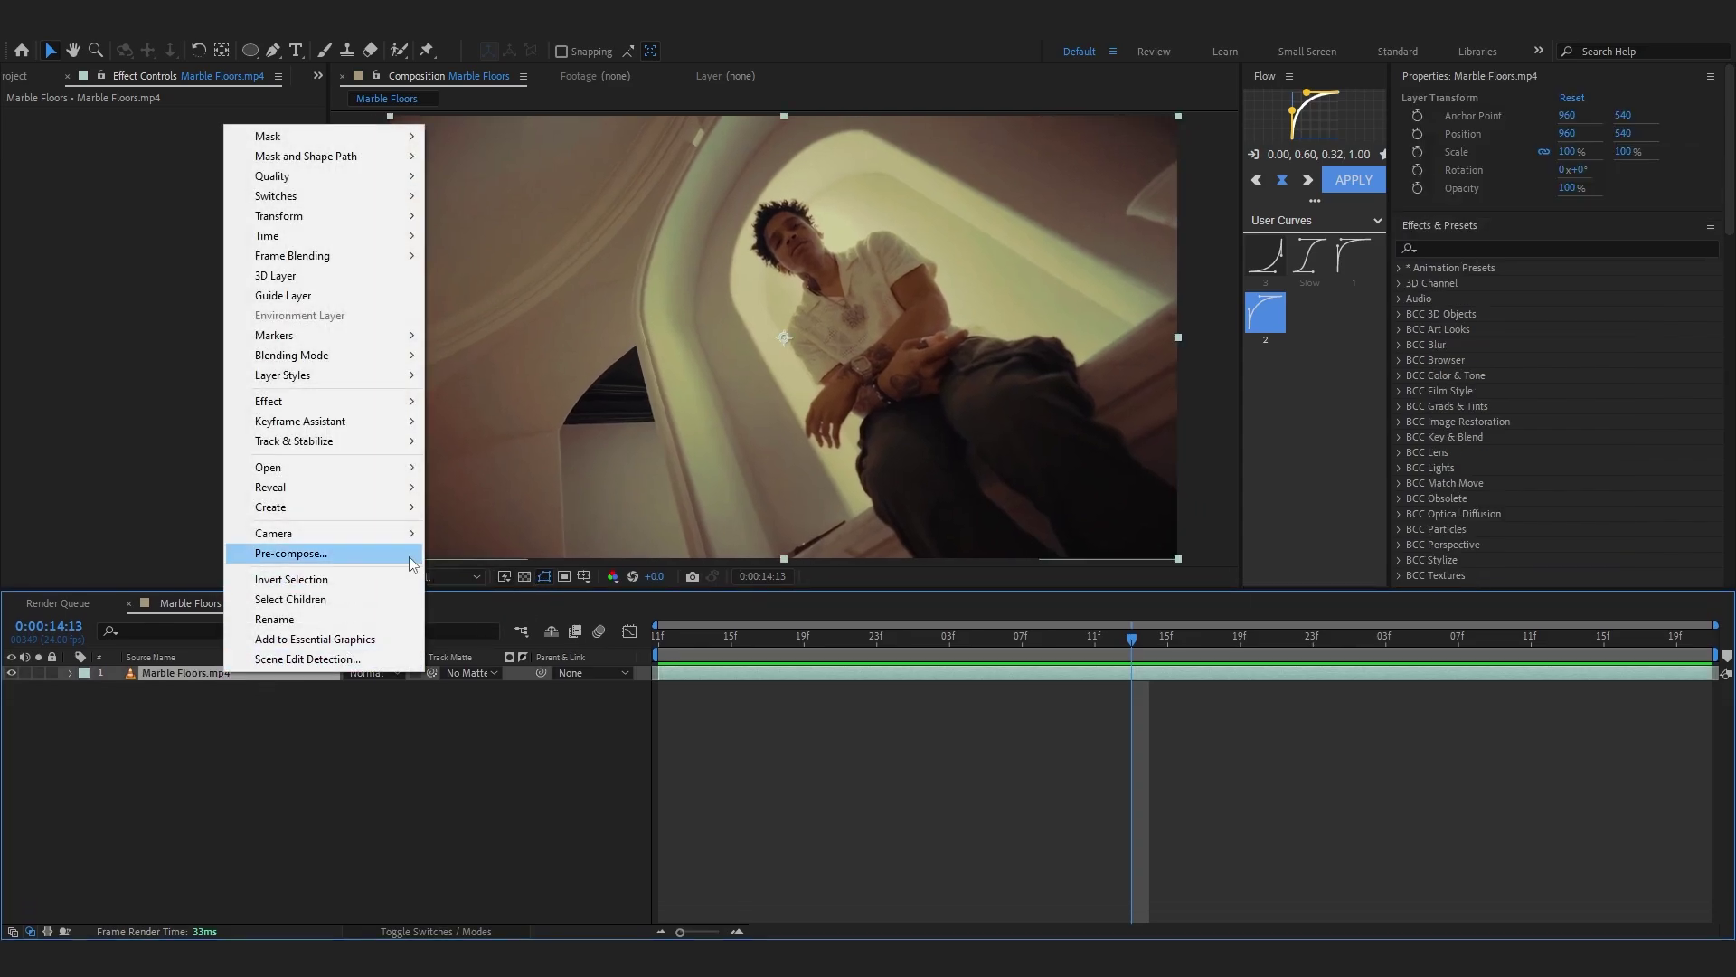
click(289, 558)
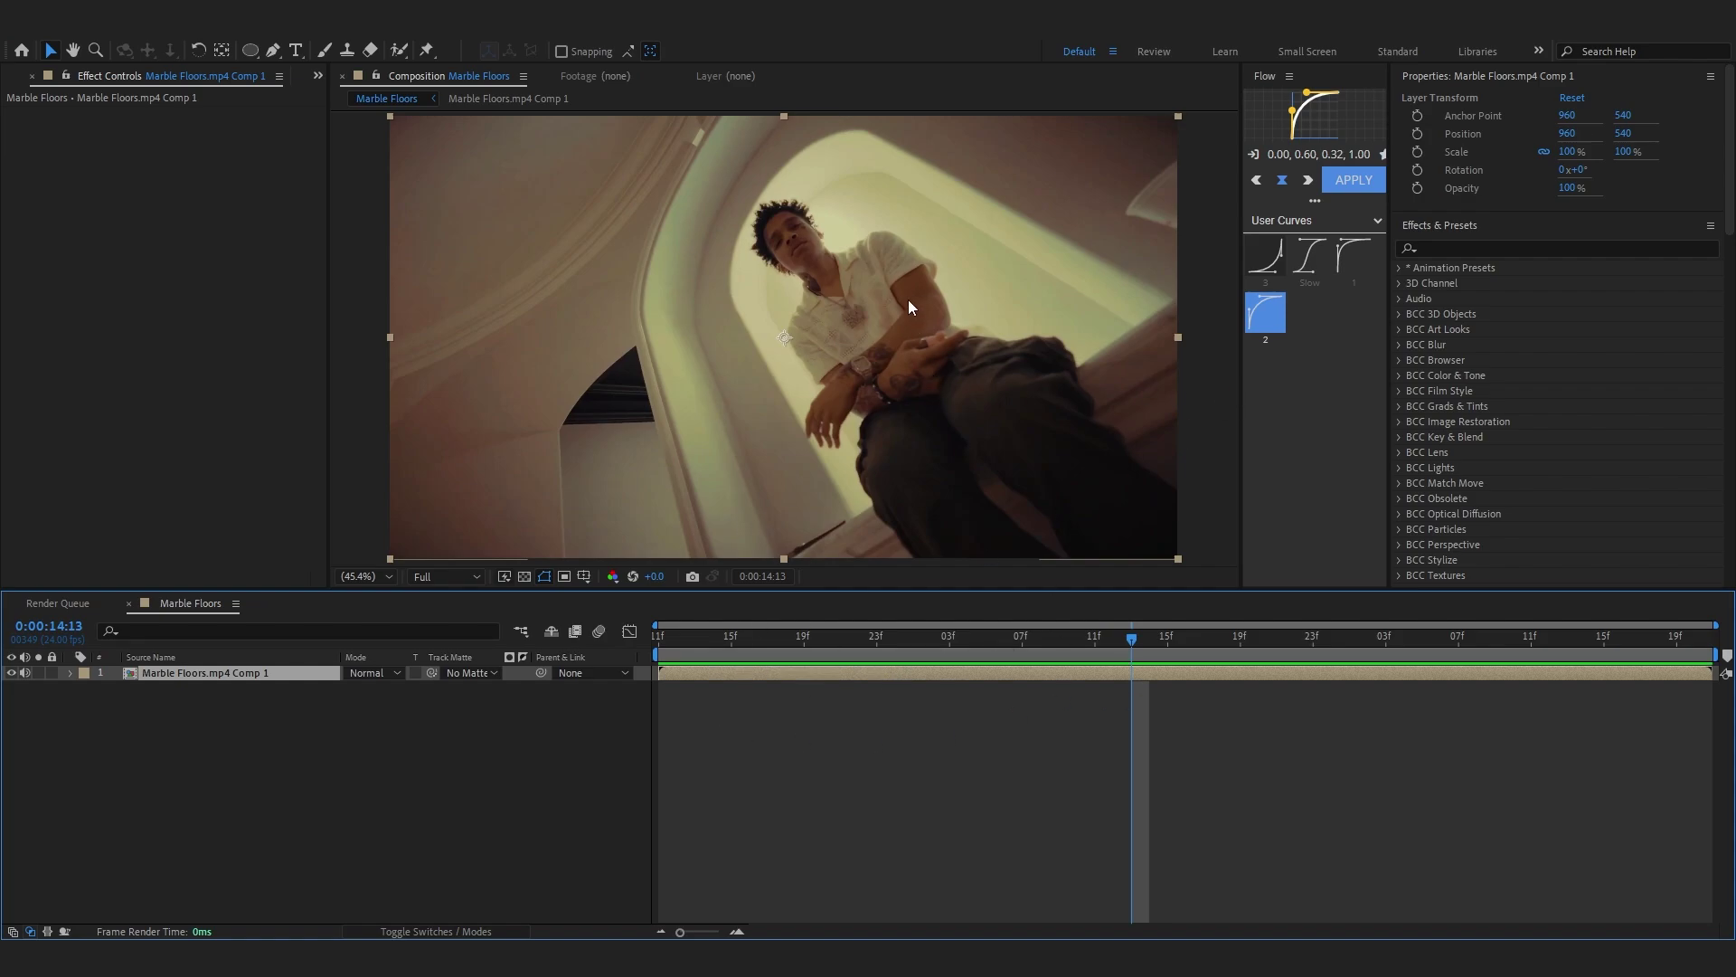
- Apply the Twixtor Pro effect to the pre-composed layer and reveal its Speed % keyframe in the timeline
key(ctrl+space)
text(twi)
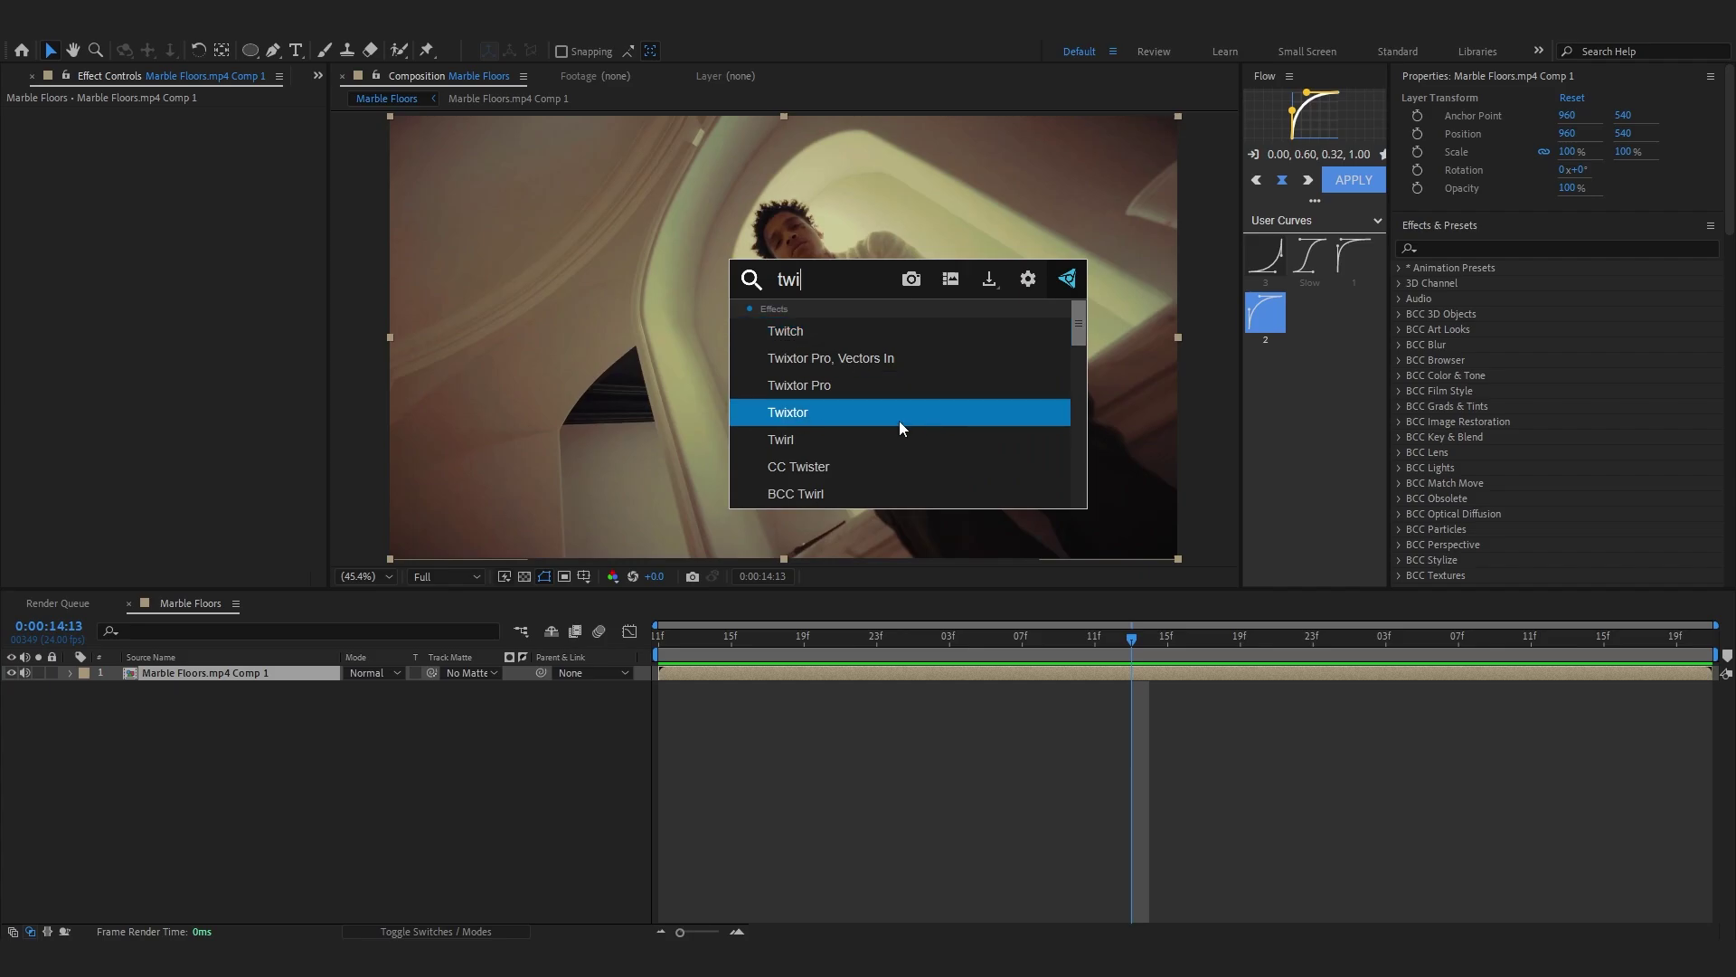
click(871, 386)
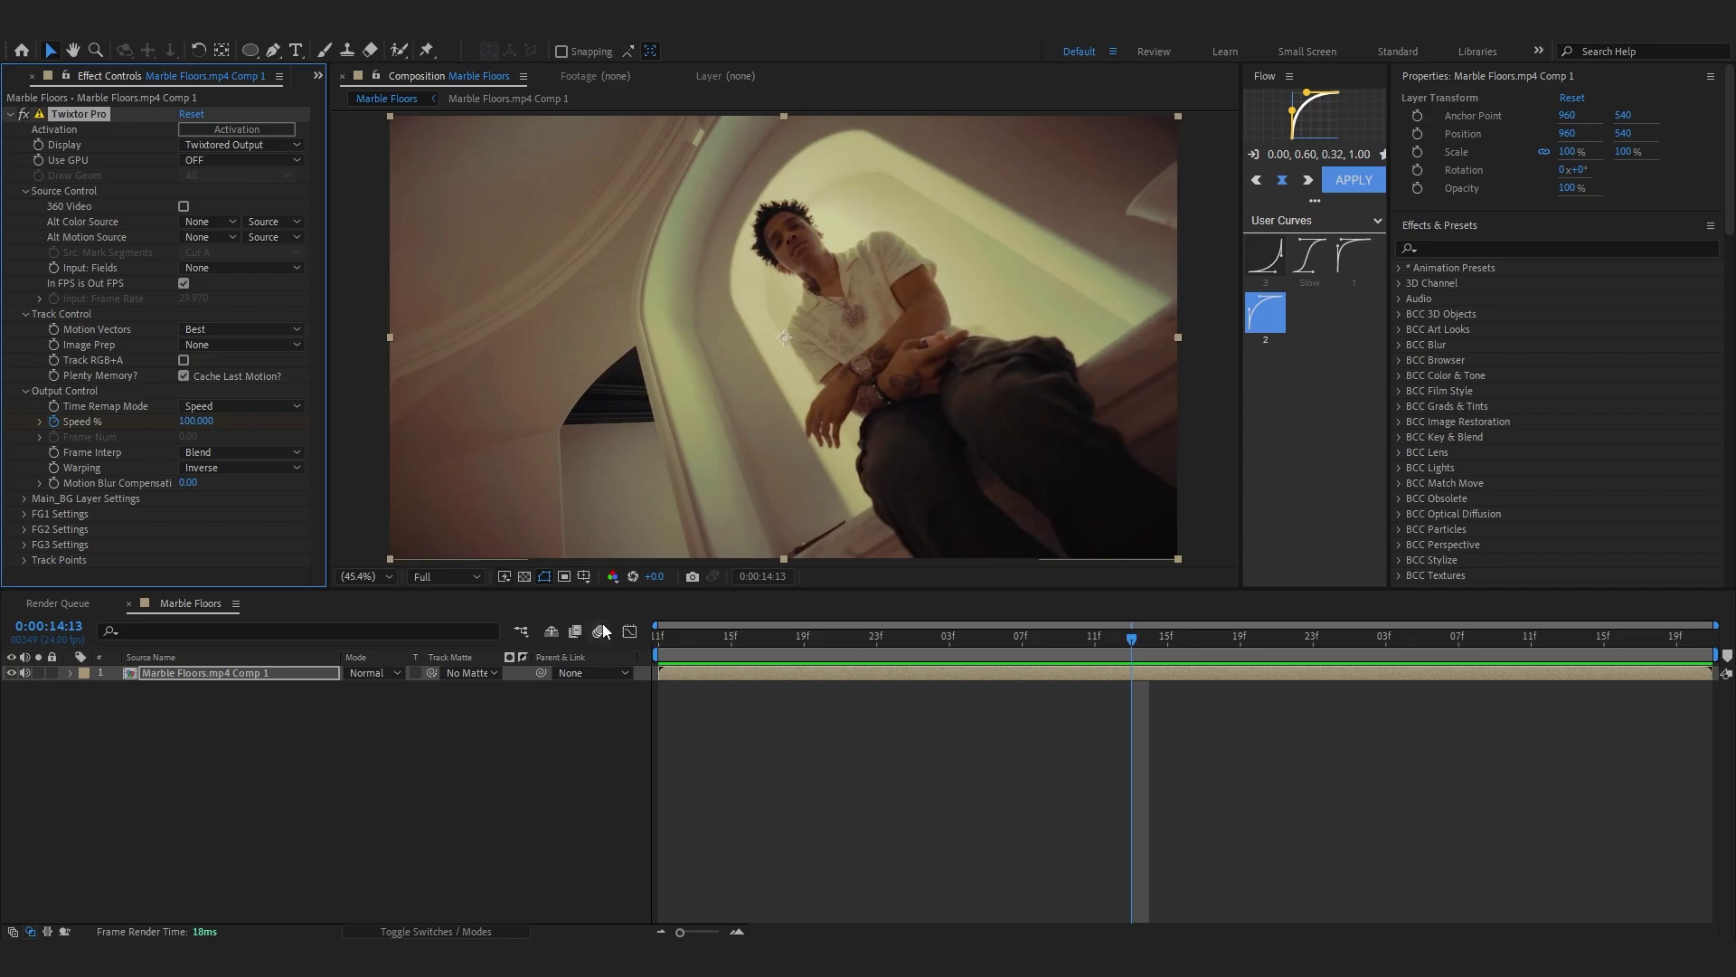
key(u)
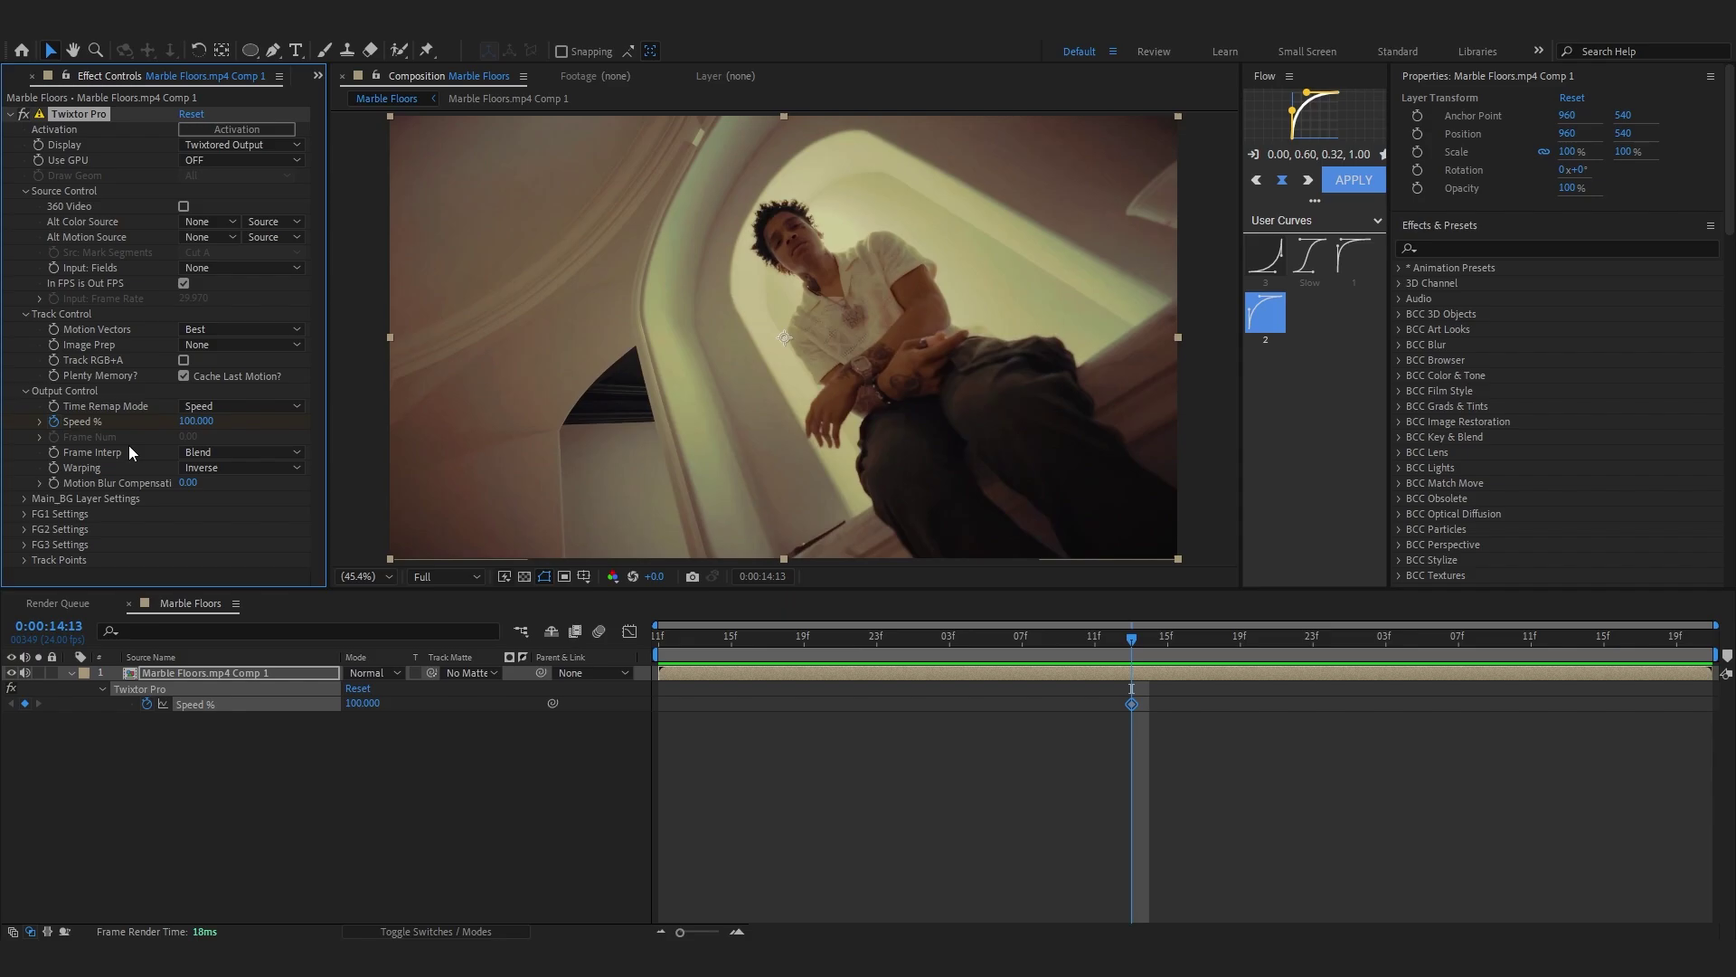
- Move the Speed % keyframe to 0:00:14:09, add a keyframe of 40% at 0:00:15:02, and preview the slowdown
drag(1131, 704, 1060, 712)
click(1099, 648)
key(space)
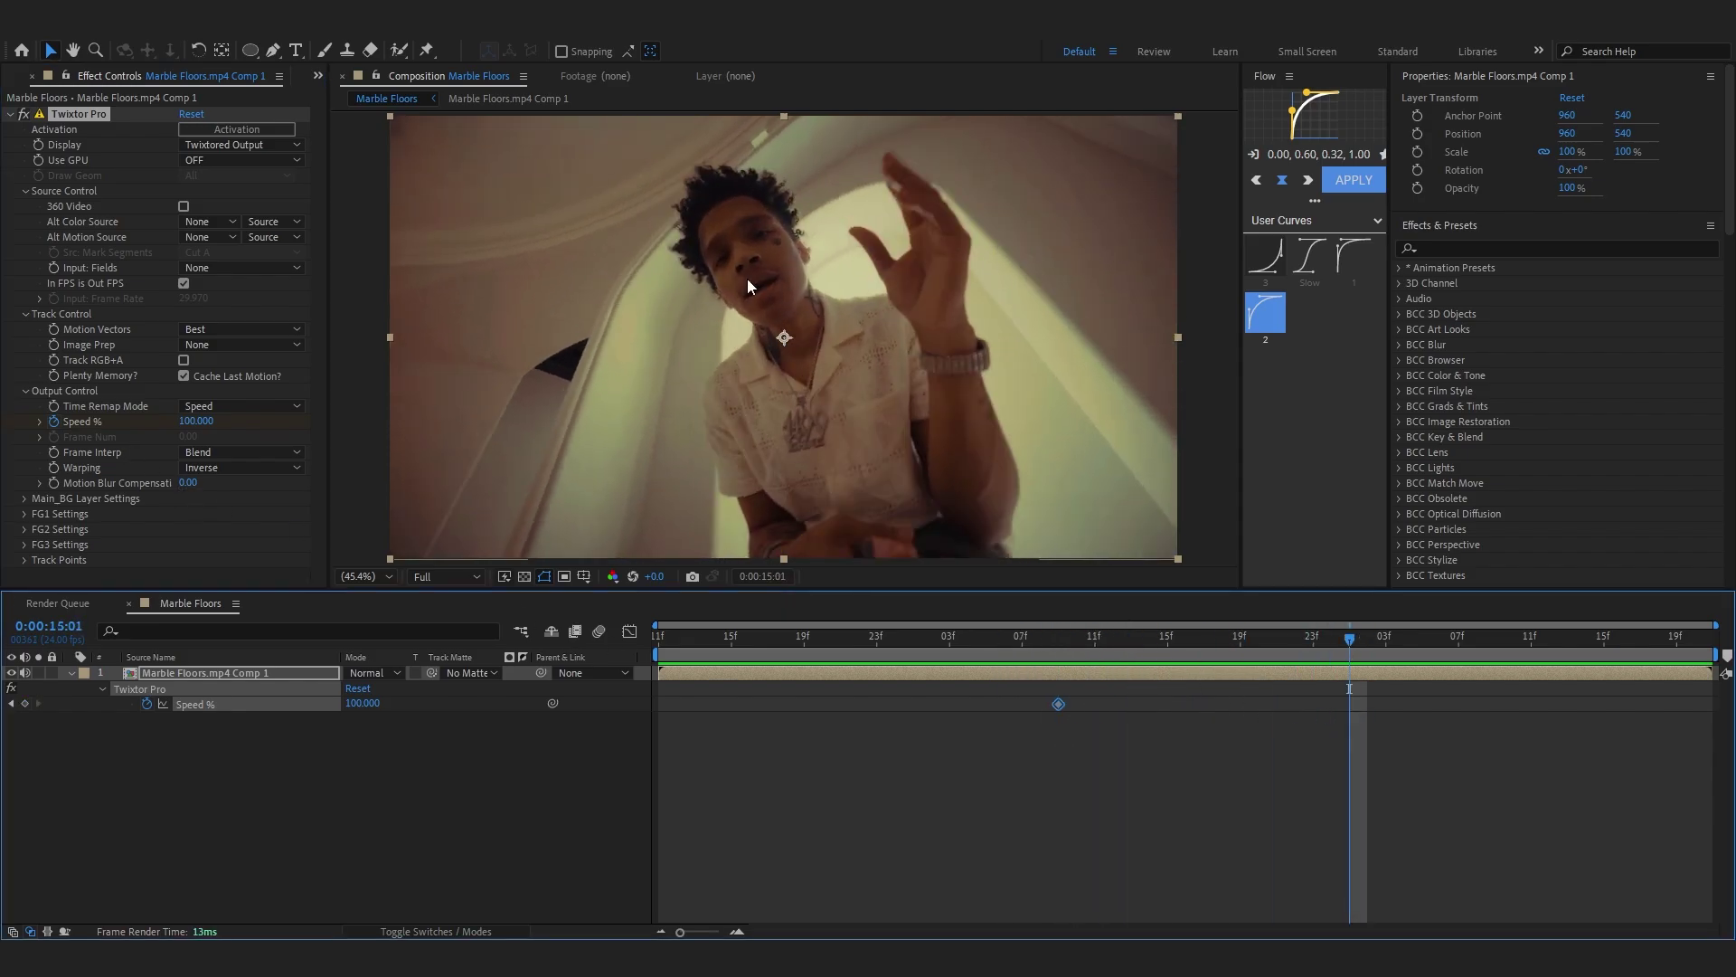
scroll(747, 278, up, 1)
drag(1349, 640, 1370, 669)
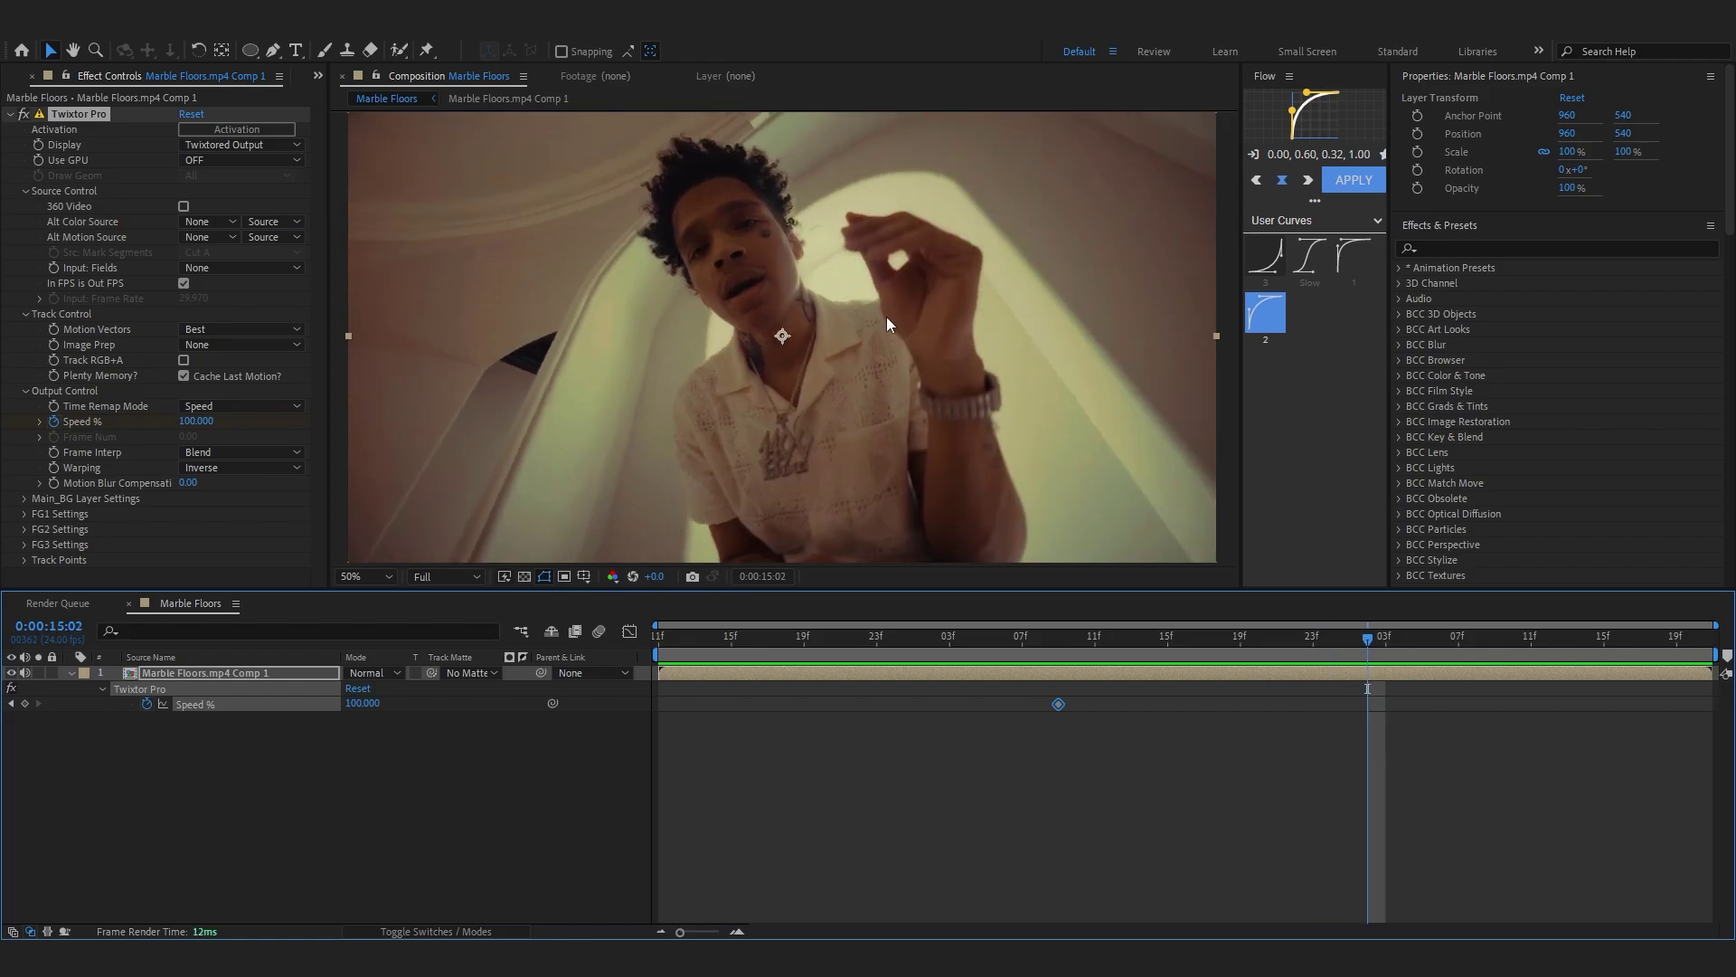
drag(370, 705, 316, 705)
drag(1368, 640, 1038, 657)
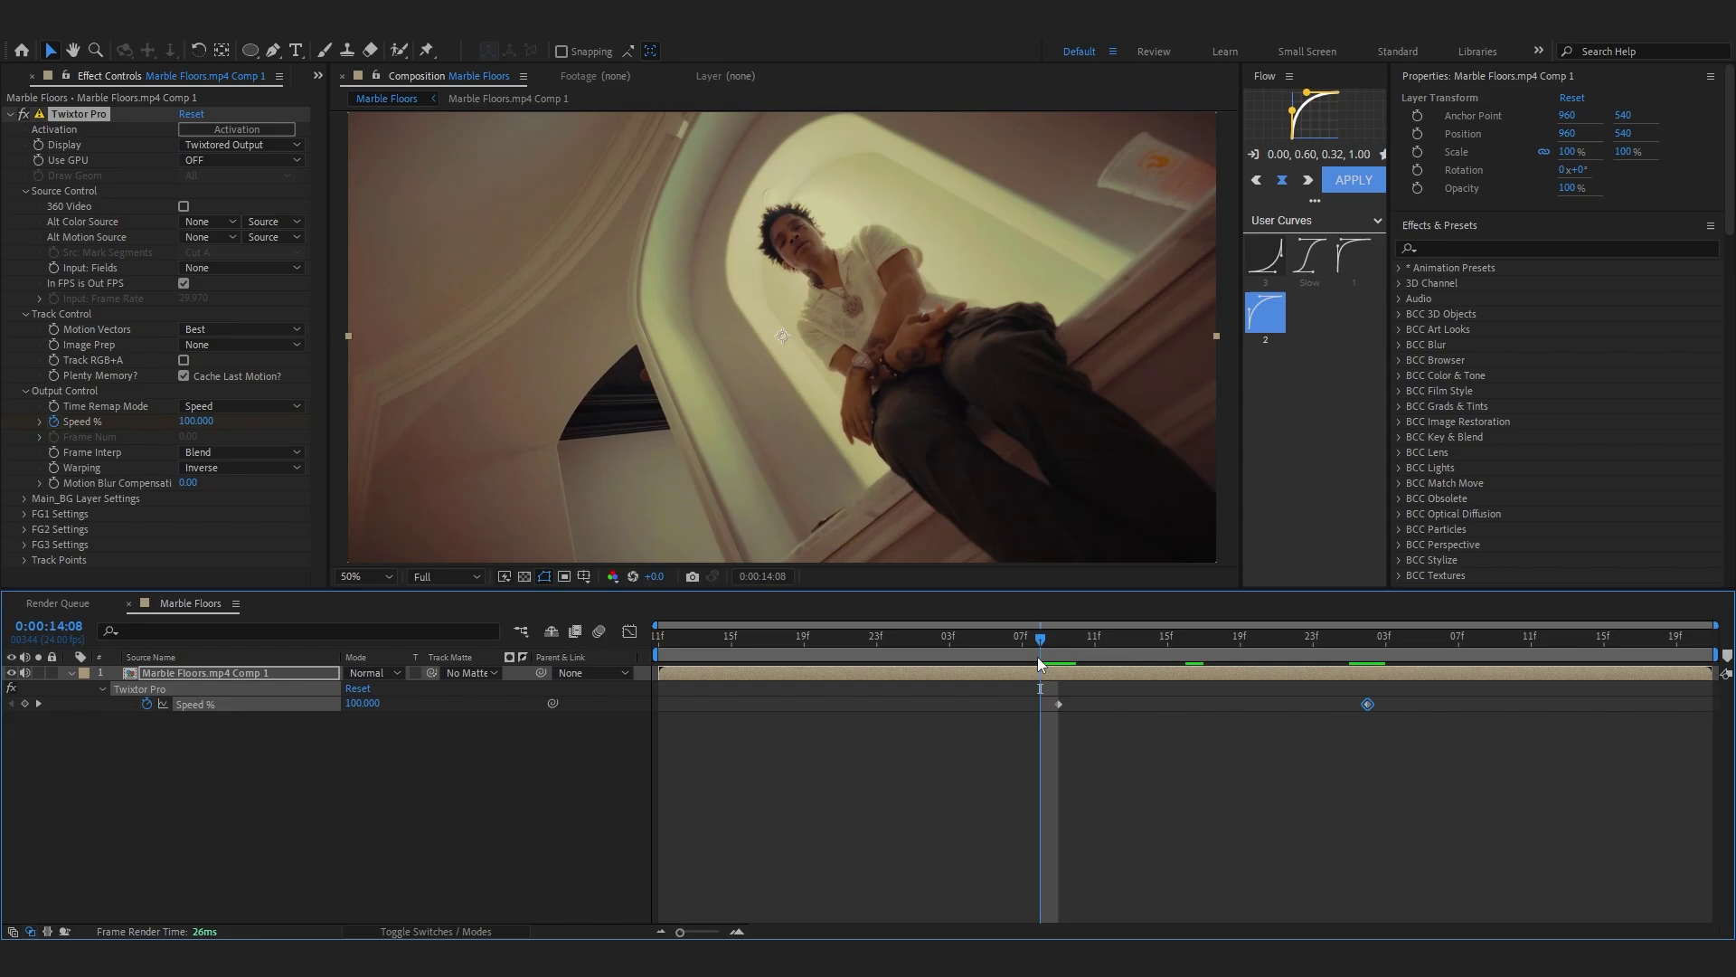
key(space)
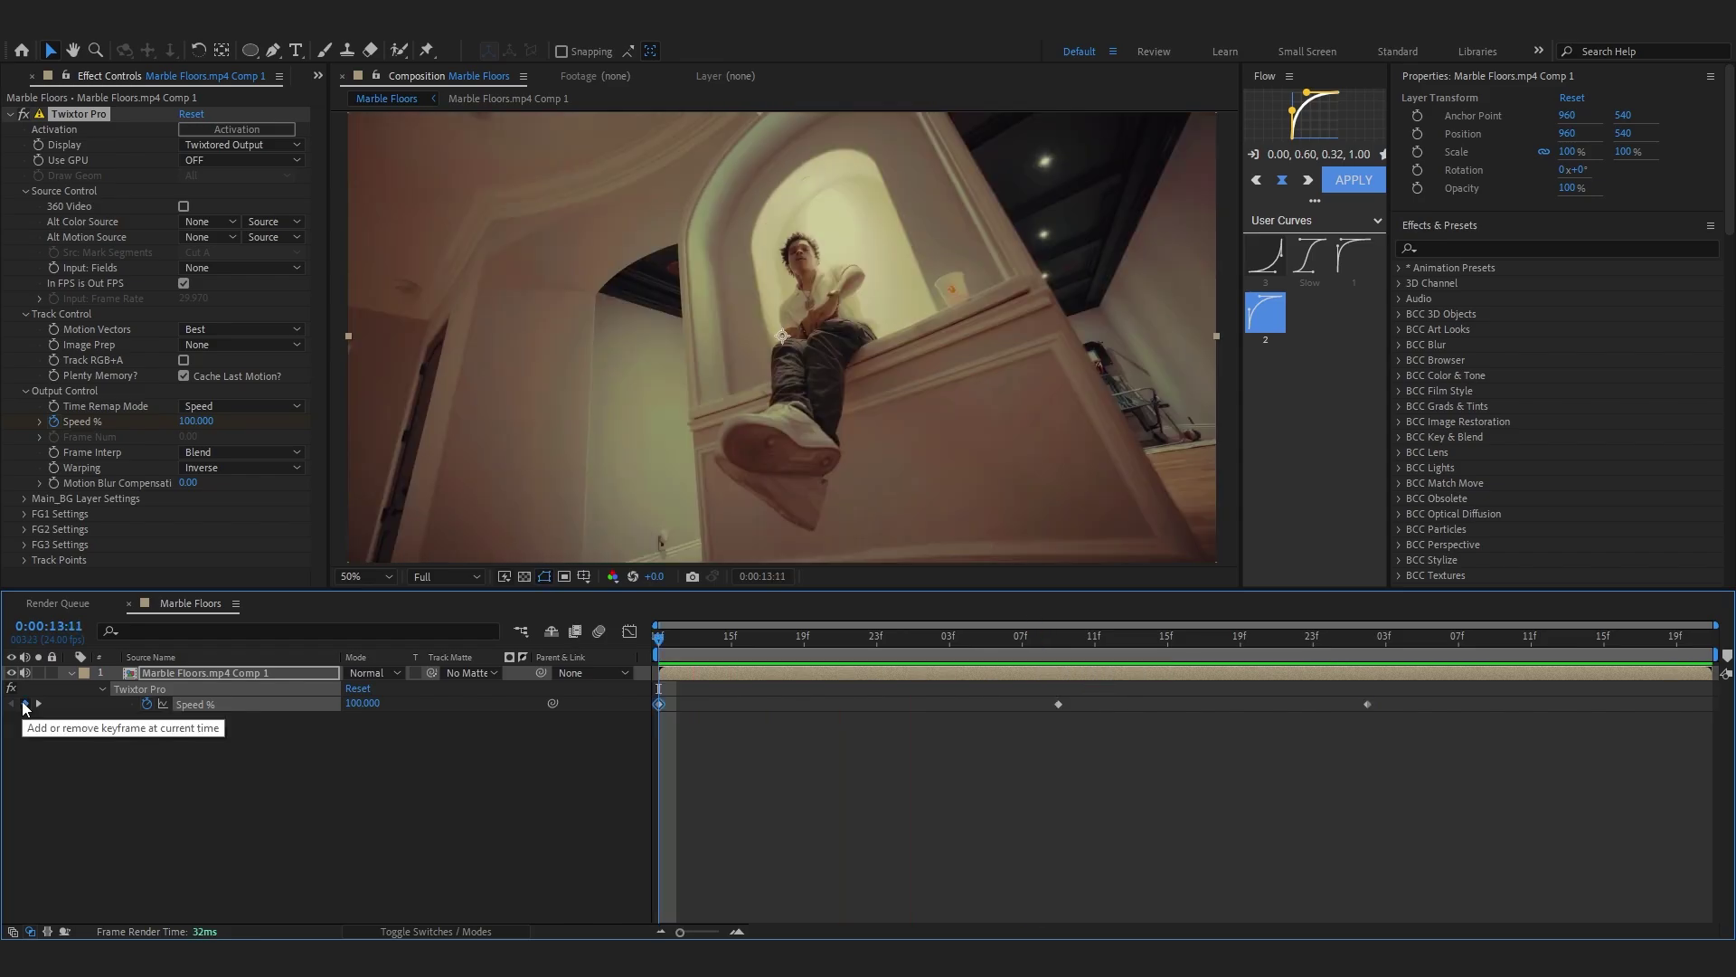
- Add Speed % keyframes of 100% at 0:00:14:02 and 250% at the clip's start, and preview the ramp
click(25, 705)
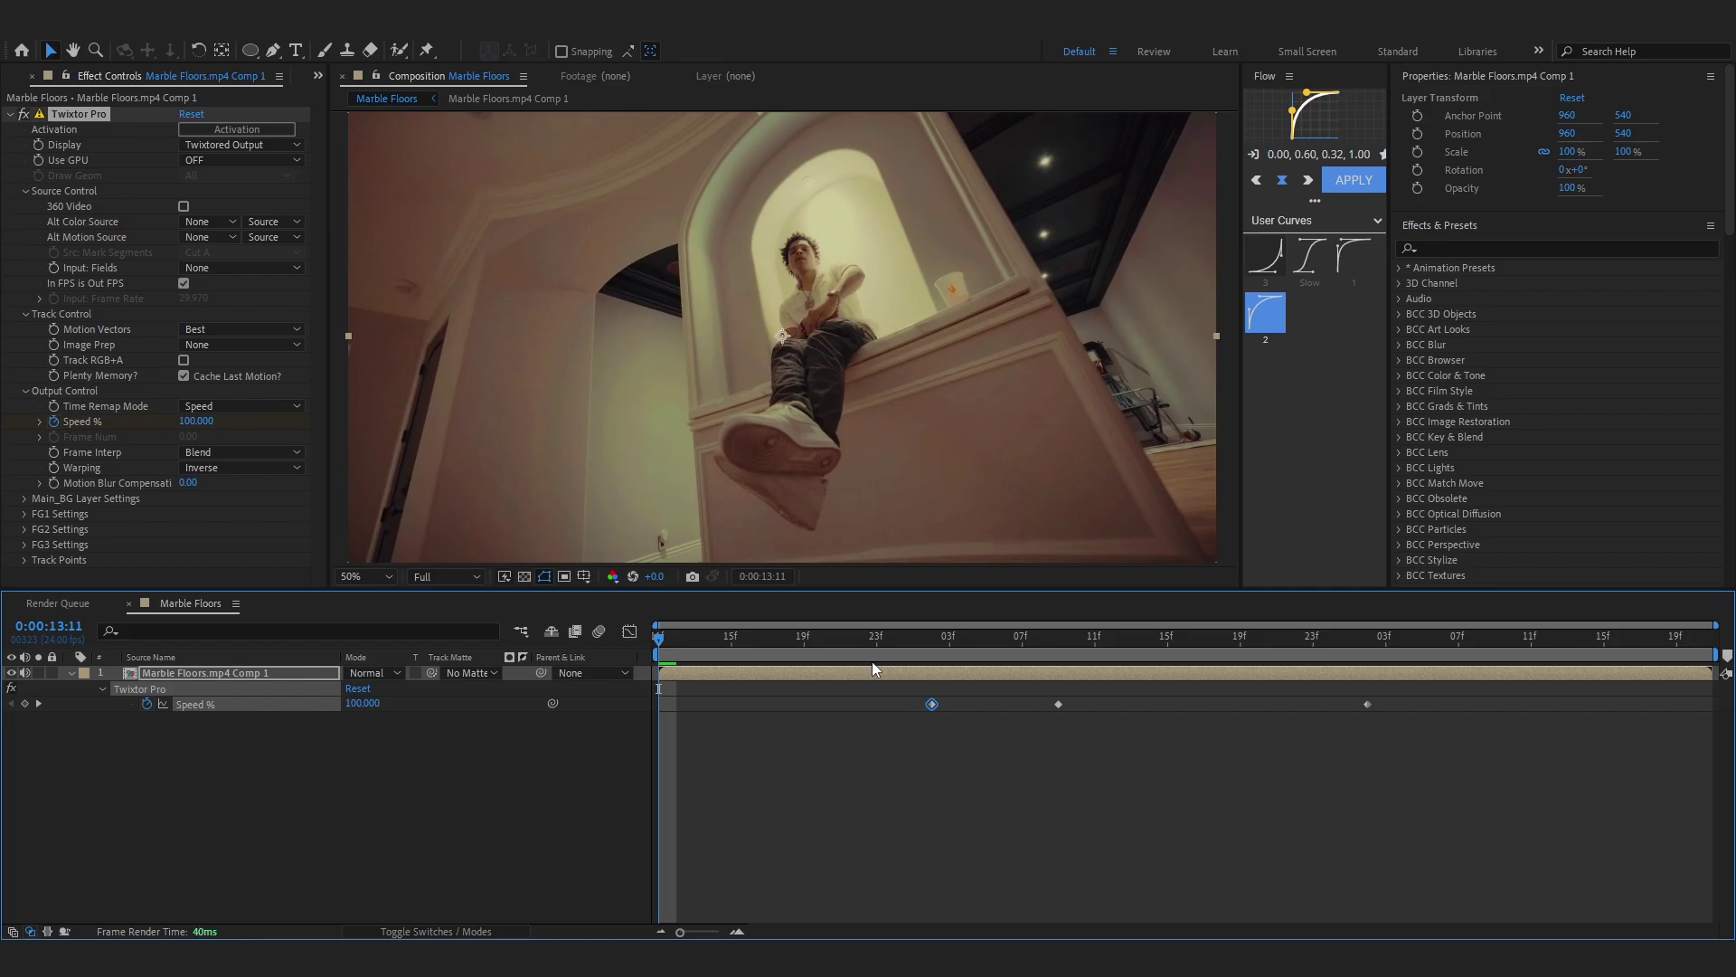
drag(913, 703, 933, 704)
key(space)
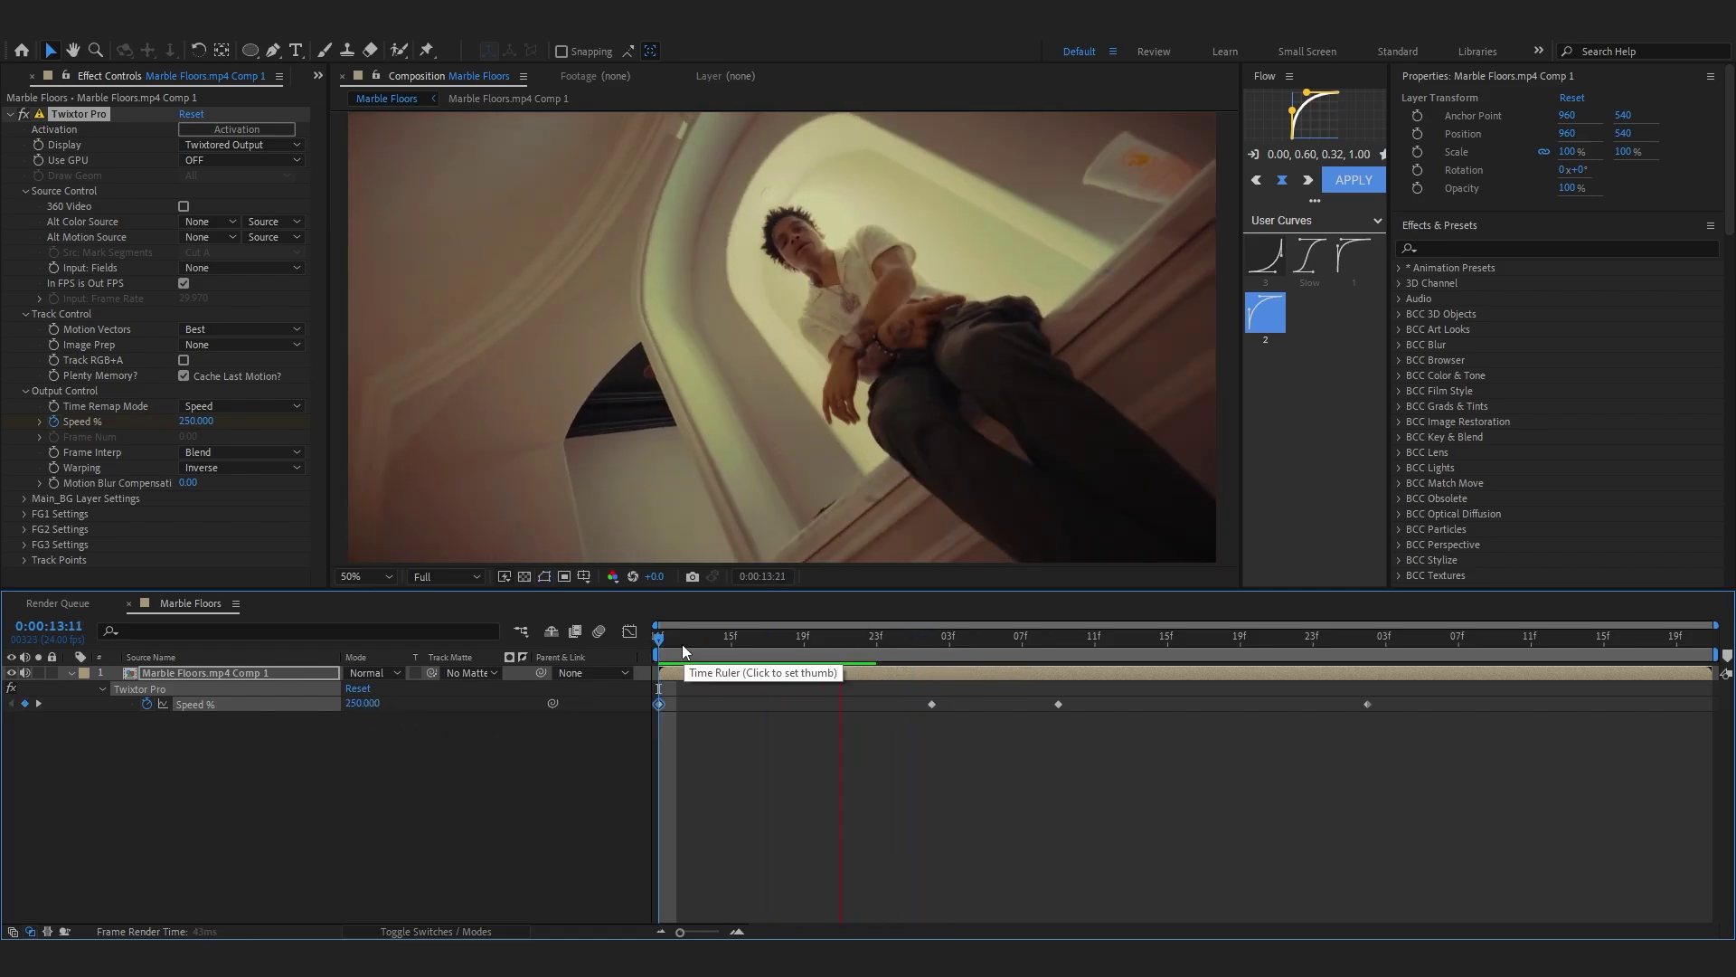
key(space)
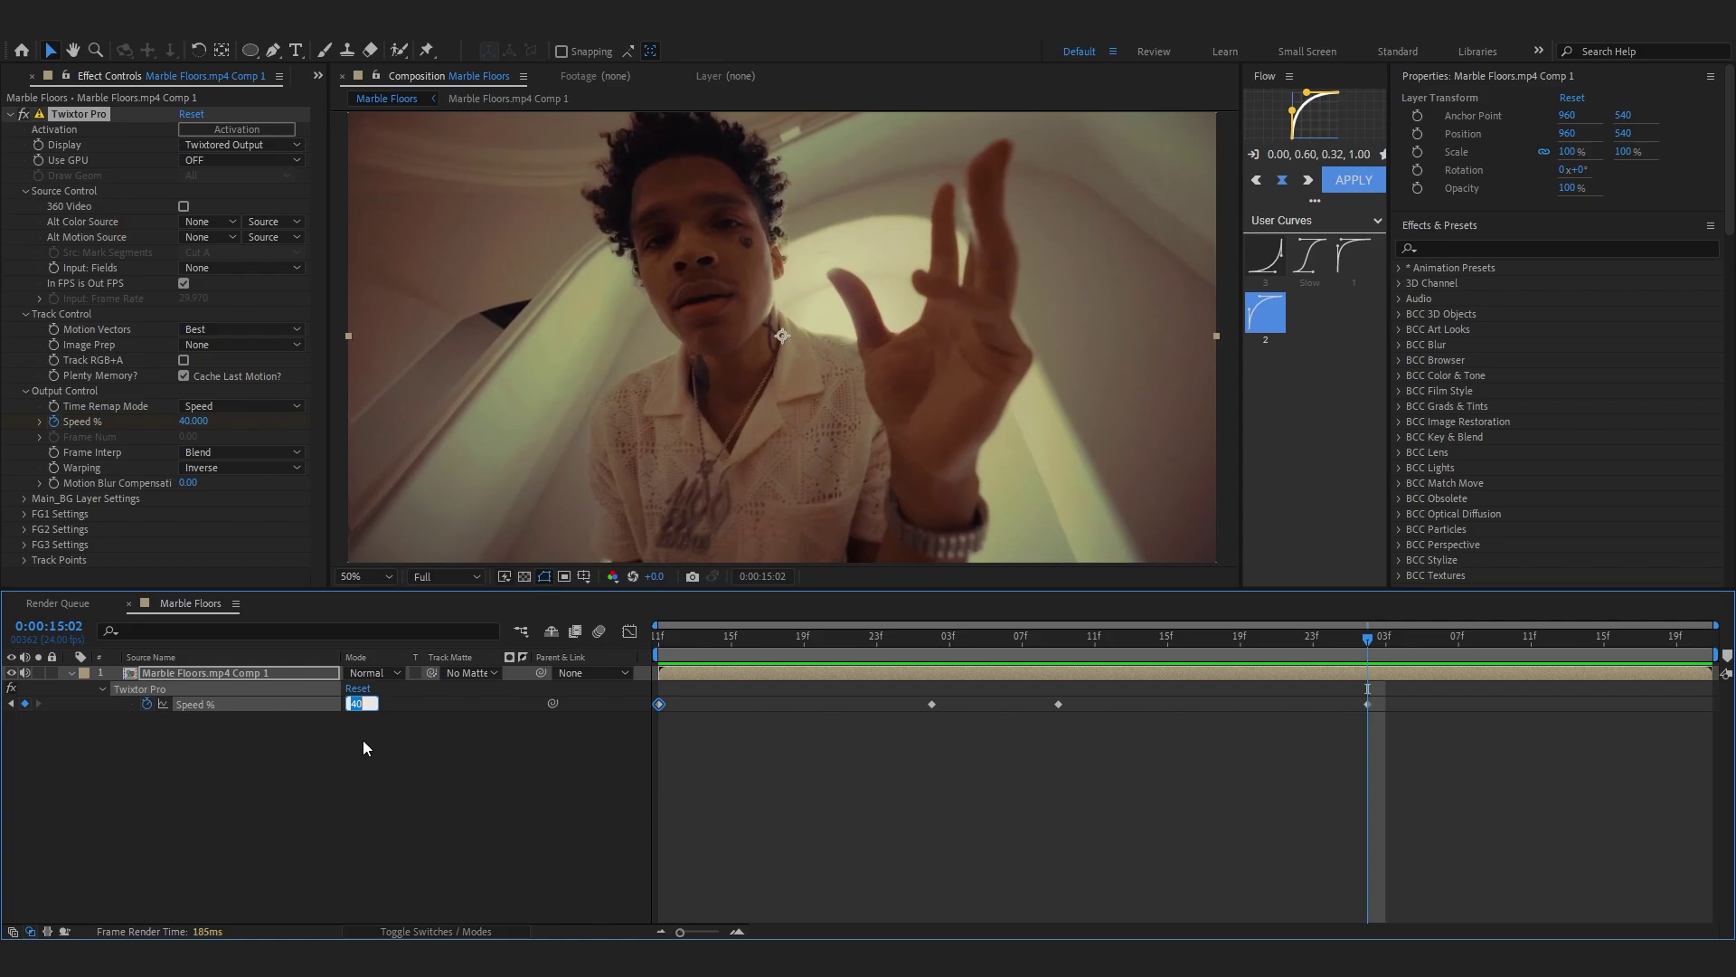
- Set the Speed % keyframe at 0:00:15:02 to 30% and preview from 0:00:14:09
click(362, 740)
drag(1368, 672, 1058, 673)
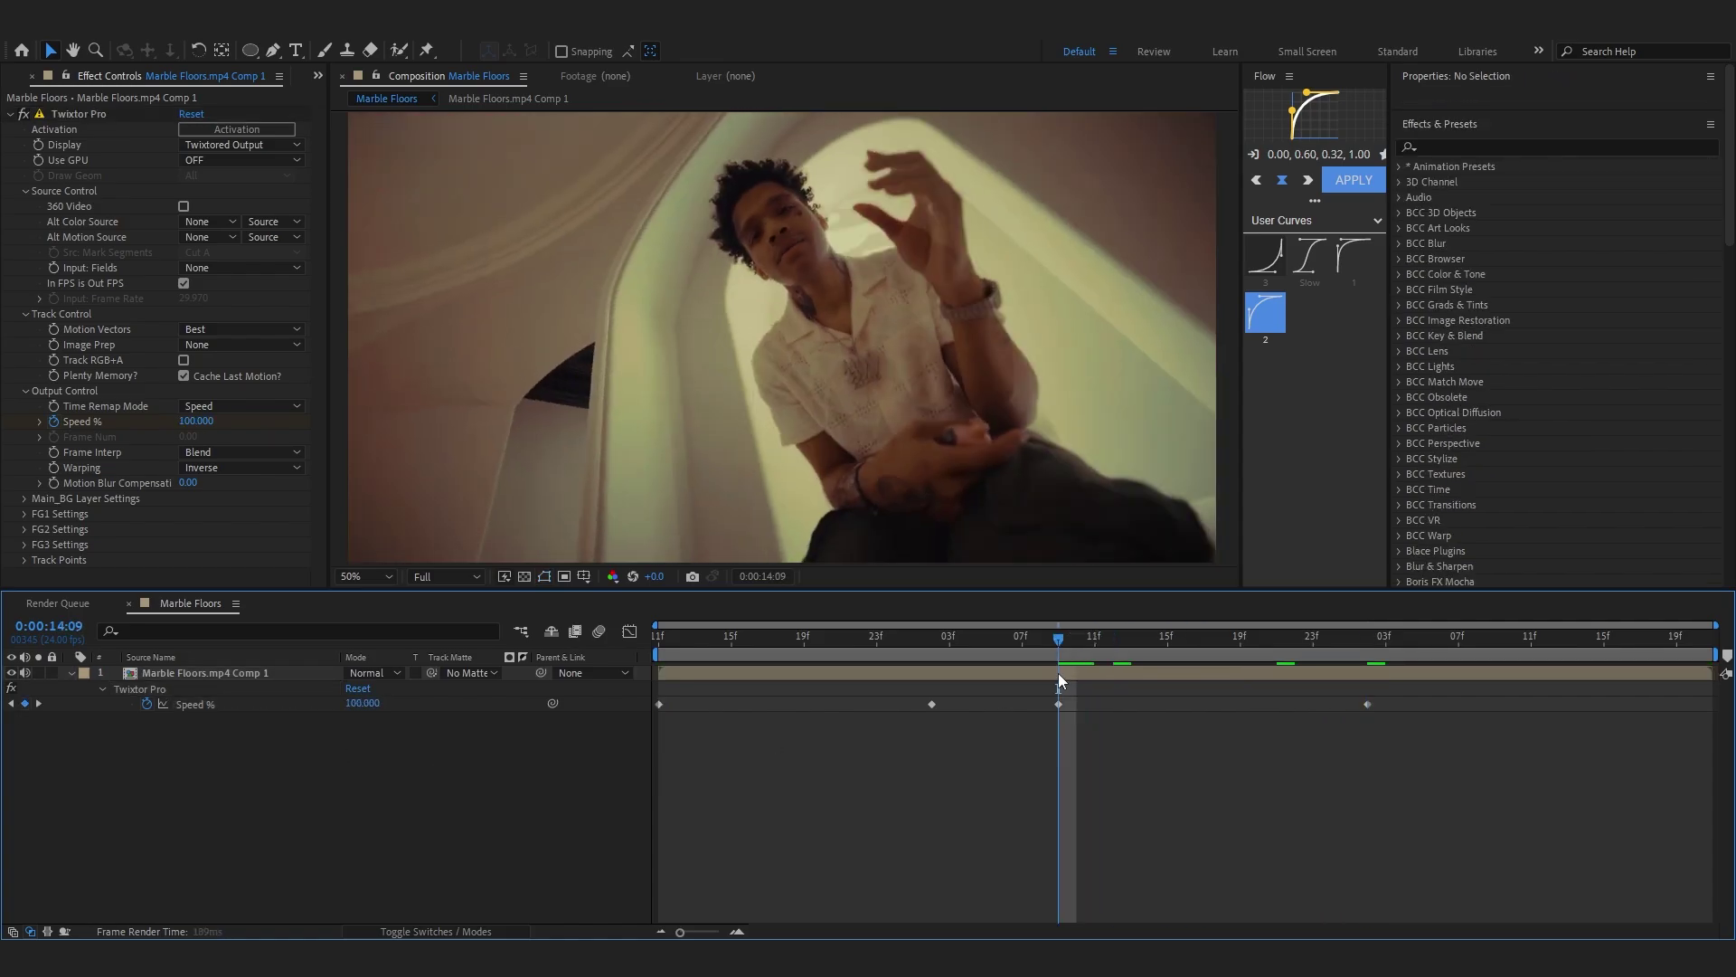
key(space)
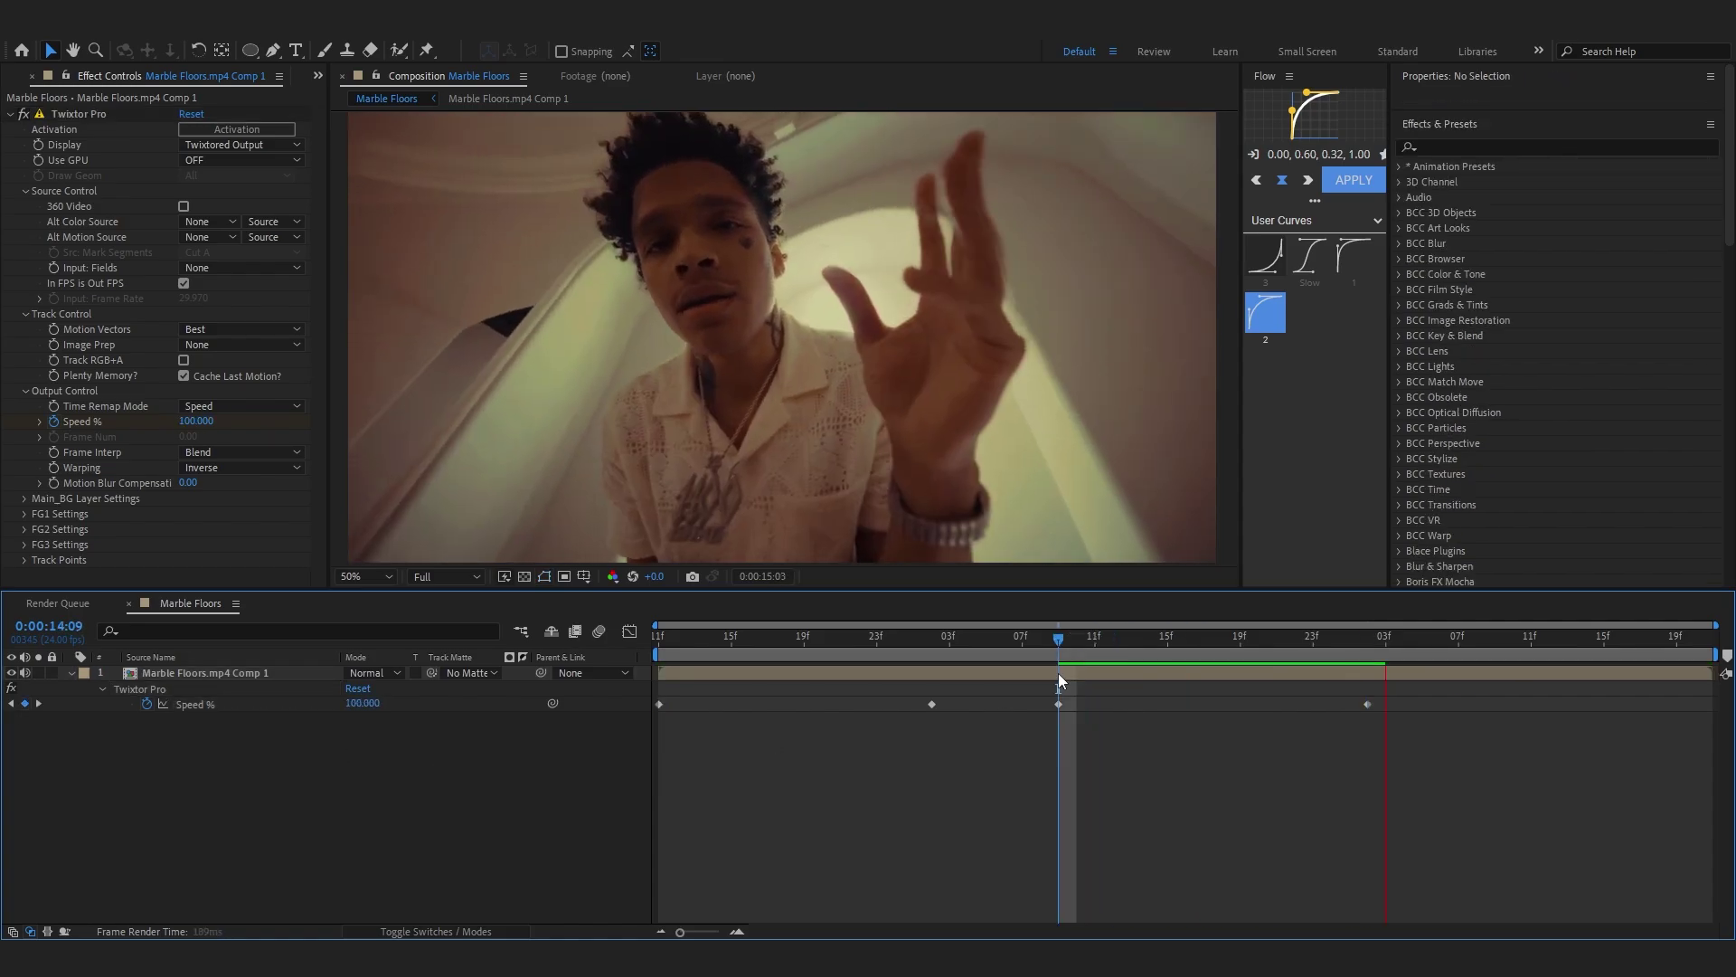
- Add a 30% Speed keyframe placed at 0:00:15:17 and one of about 180% at the clip's end, and preview
click(1582, 638)
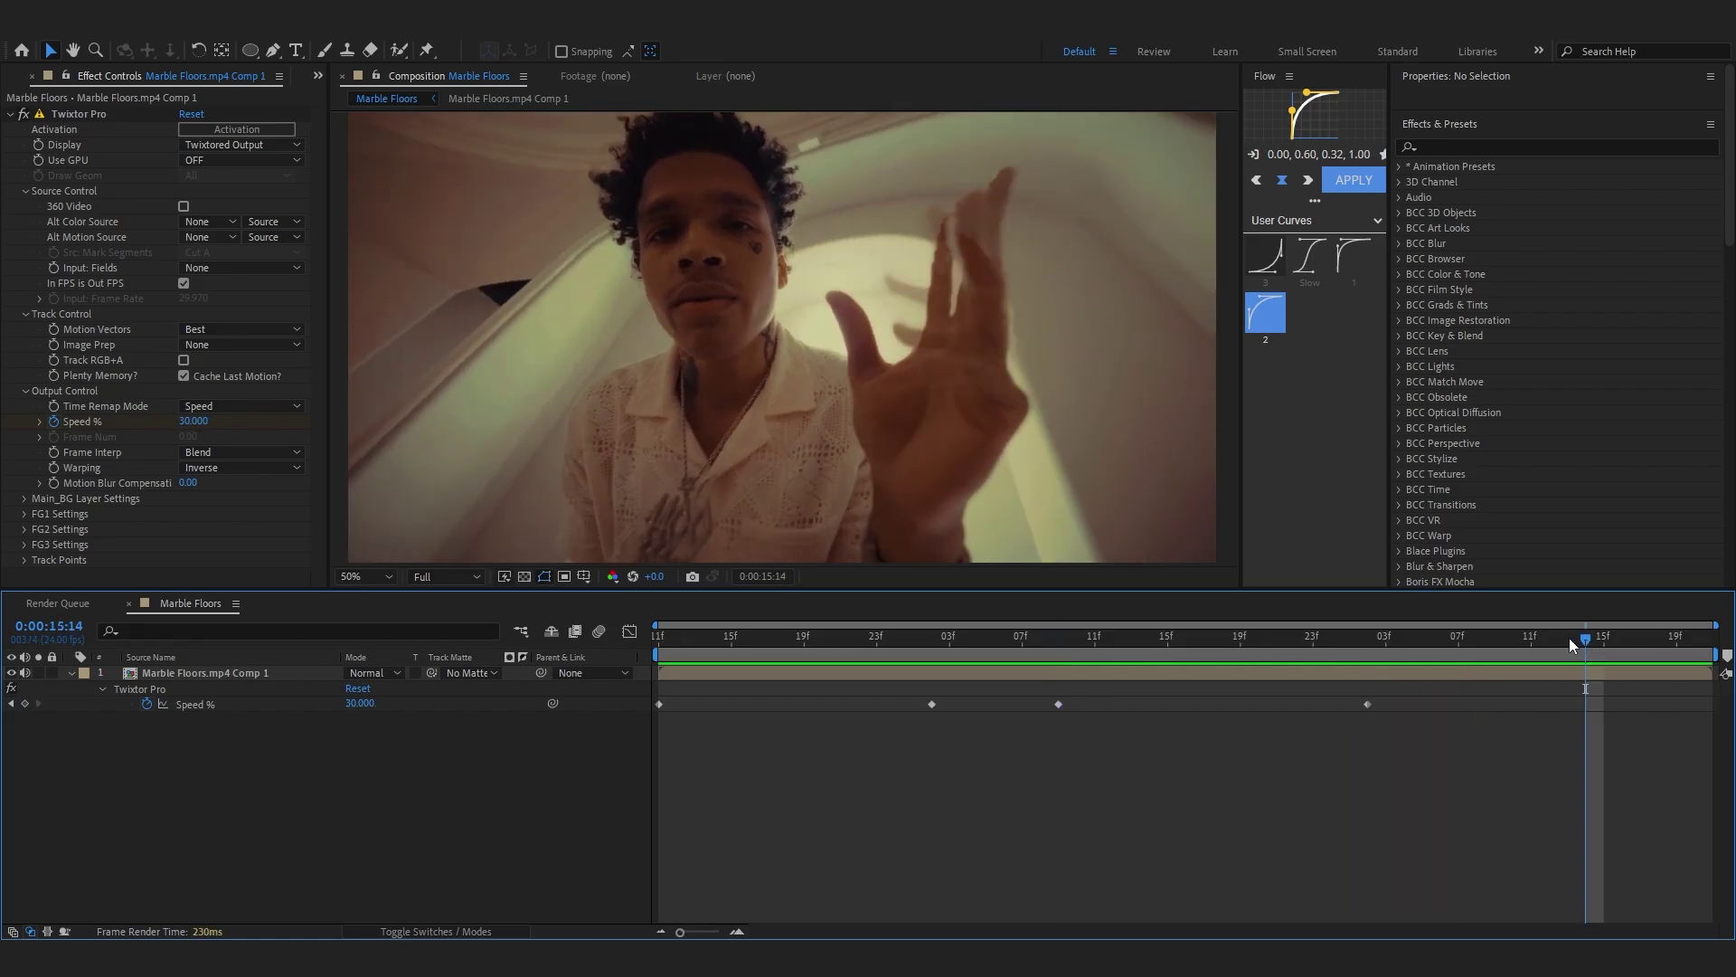
drag(1587, 638, 1689, 707)
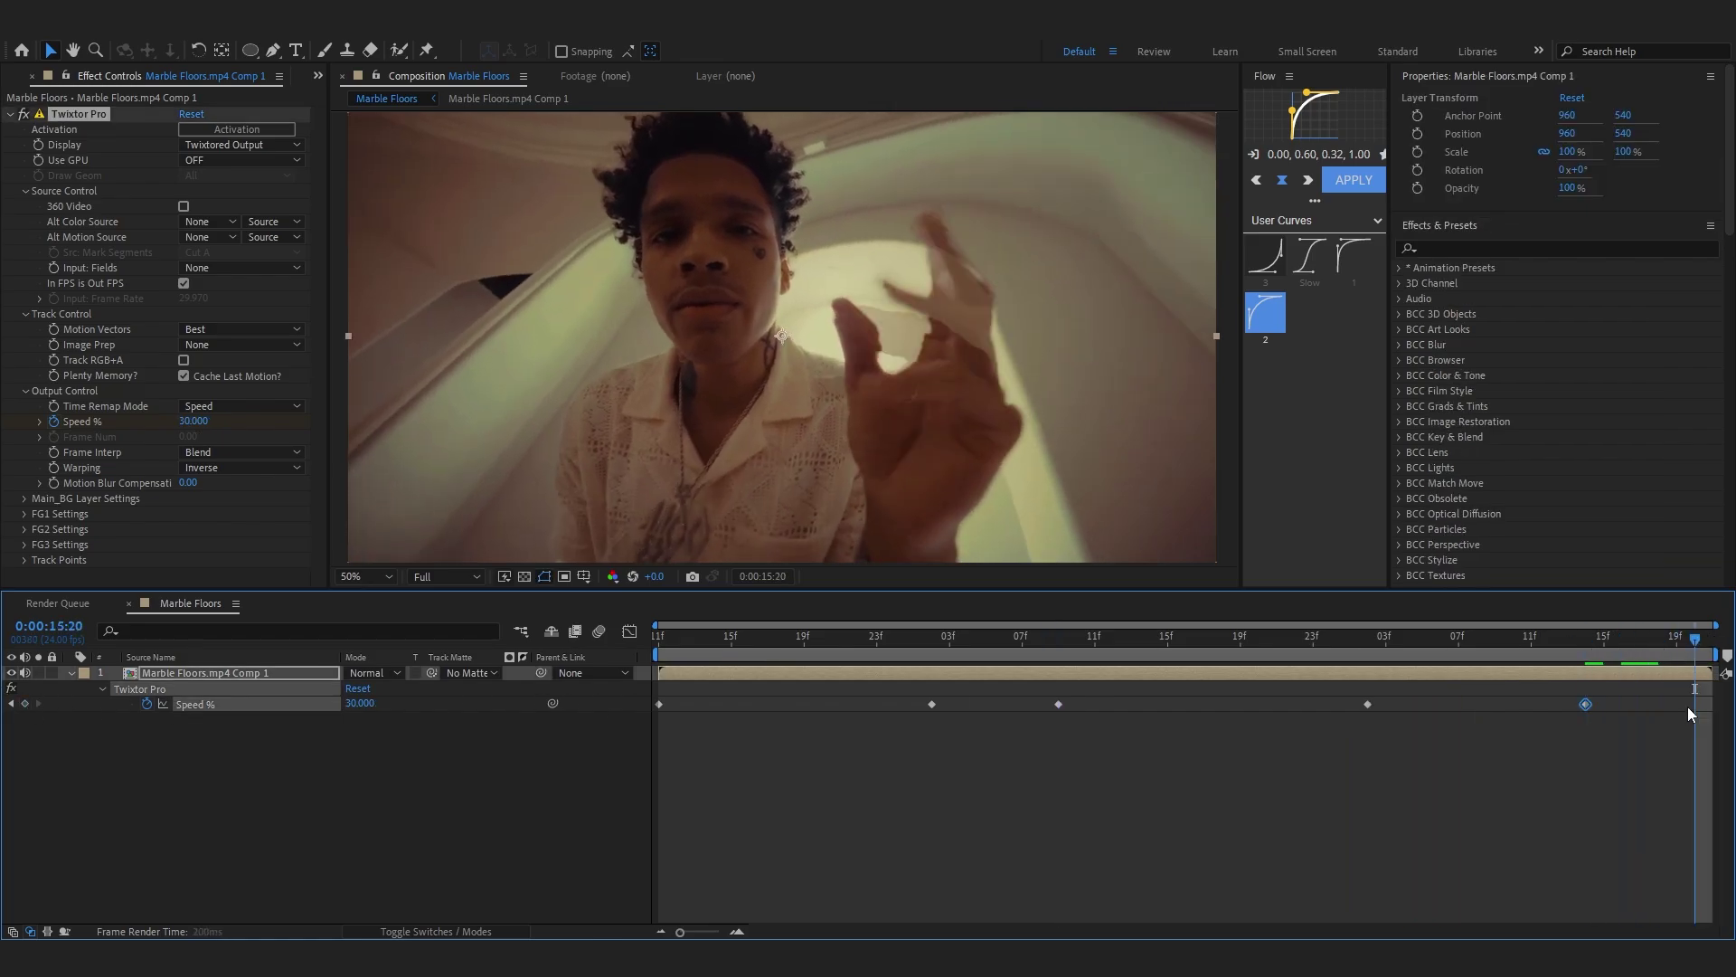
mouse_move(361, 703)
mouse_down()
mouse_move(395, 712)
mouse_move(379, 713)
mouse_up()
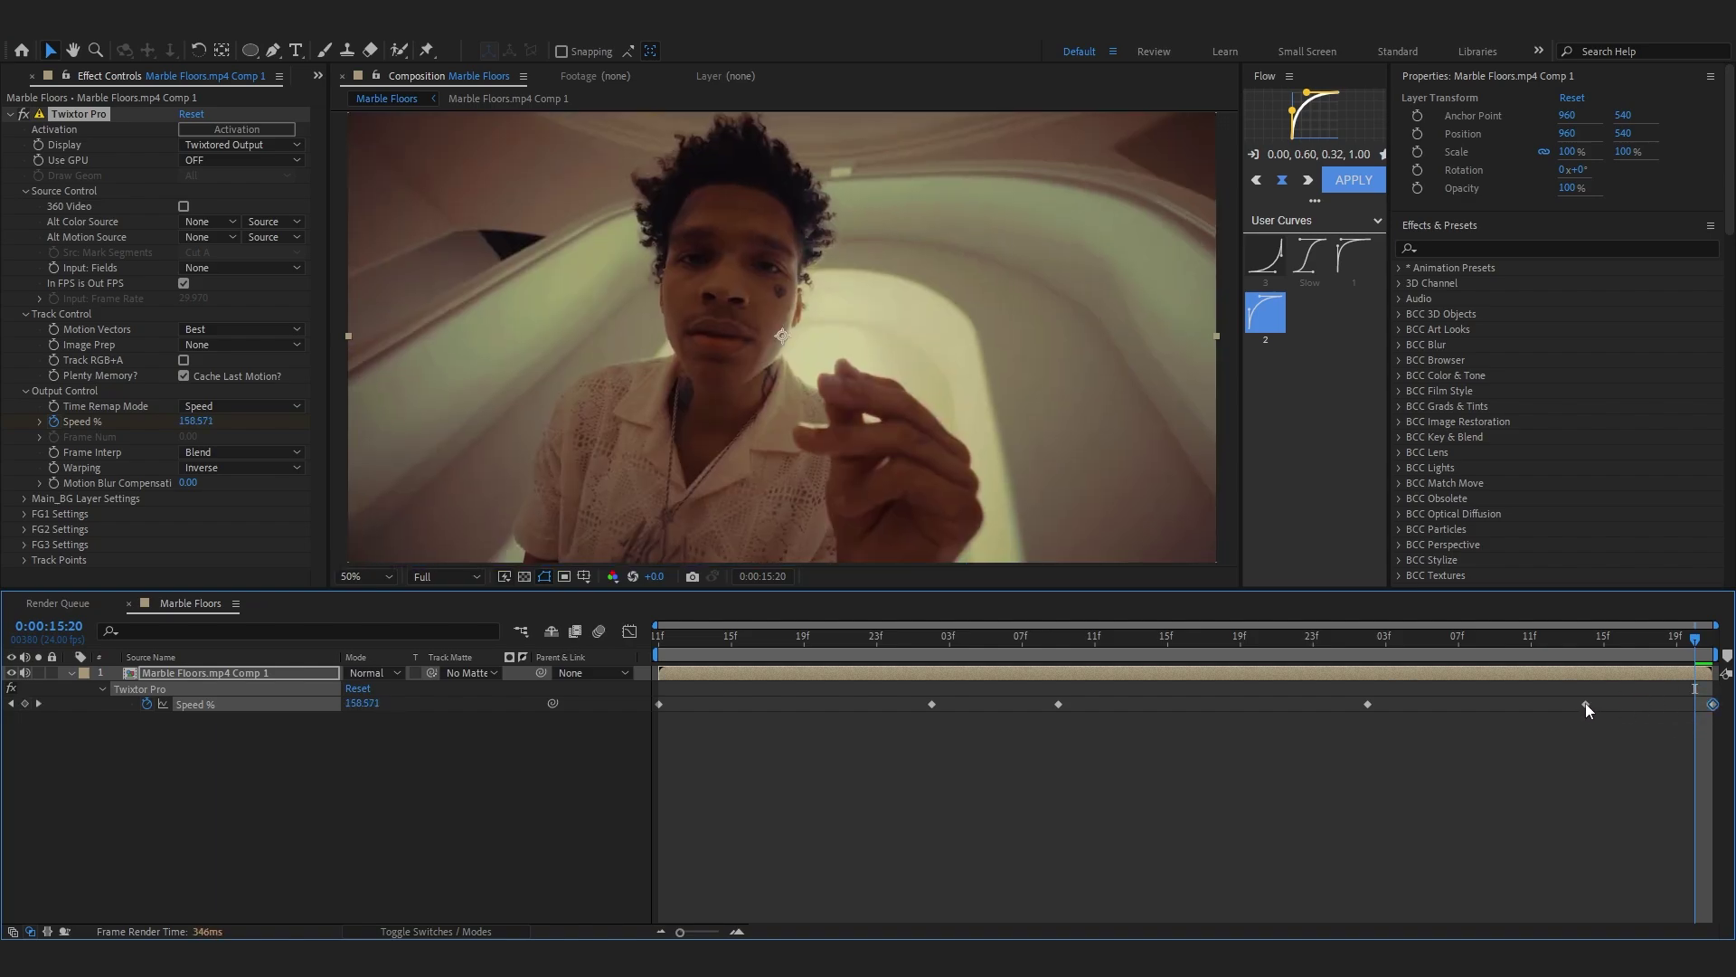
drag(1586, 704, 1639, 705)
drag(1680, 640, 1583, 660)
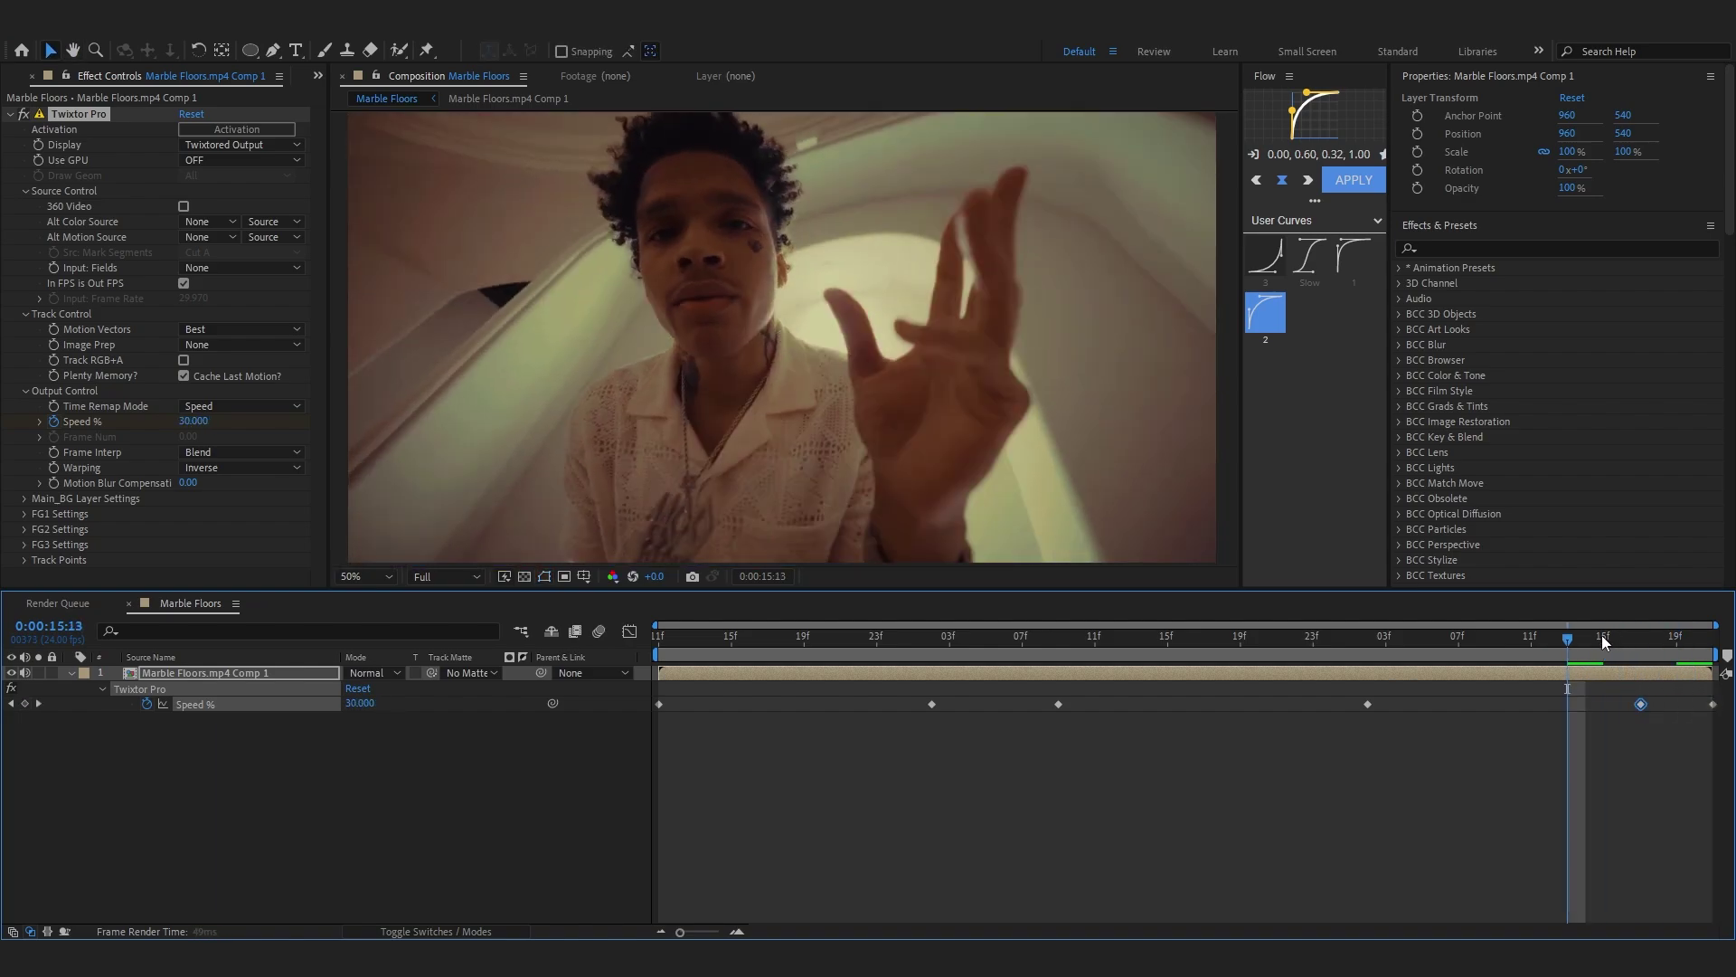
key(space)
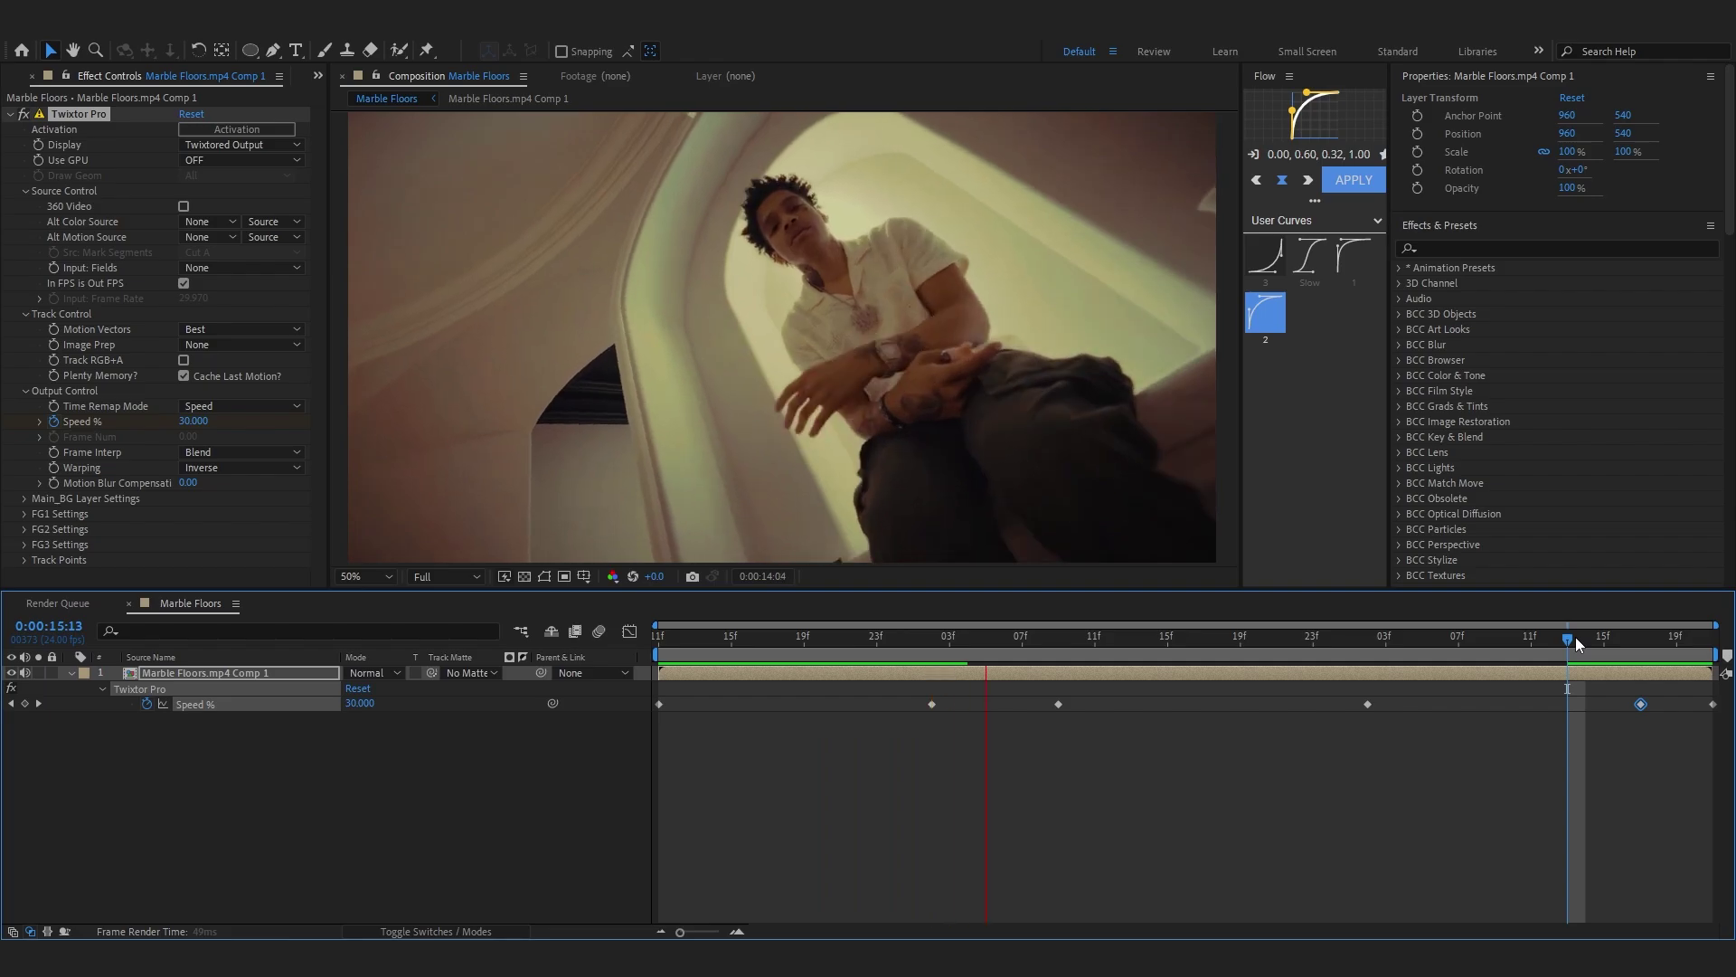
- Apply Easy Ease to all Speed % keyframes and display them as a value graph in the Graph Editor
click(683, 798)
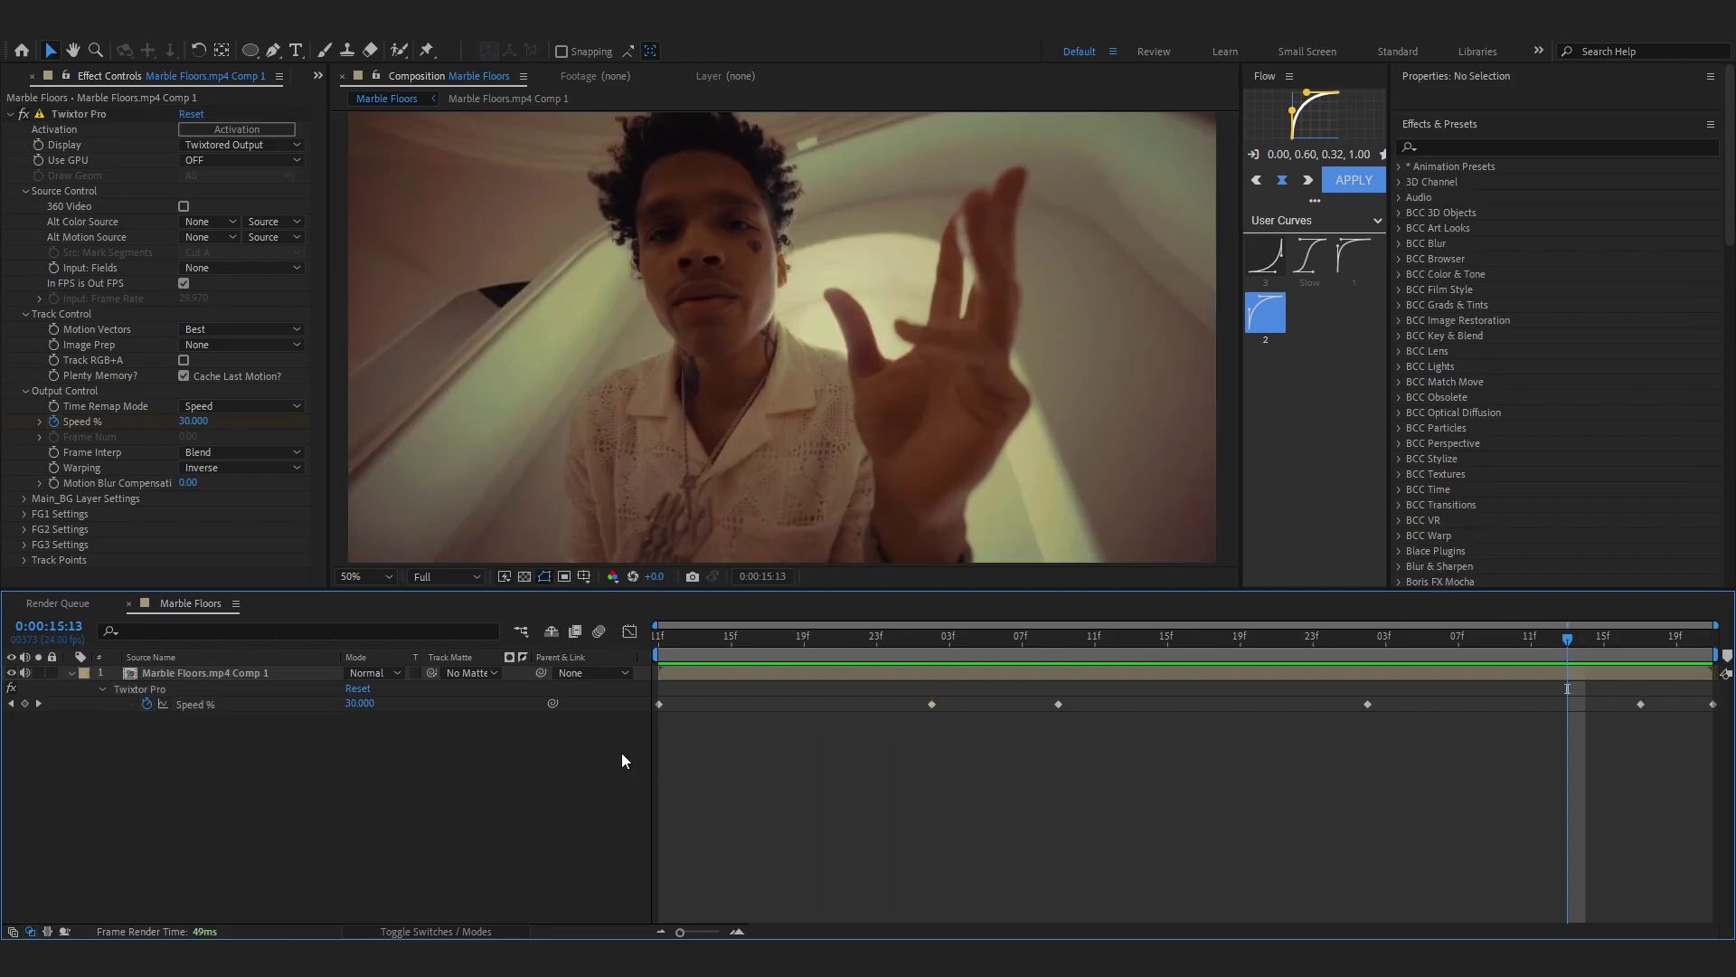
drag(620, 691, 1734, 818)
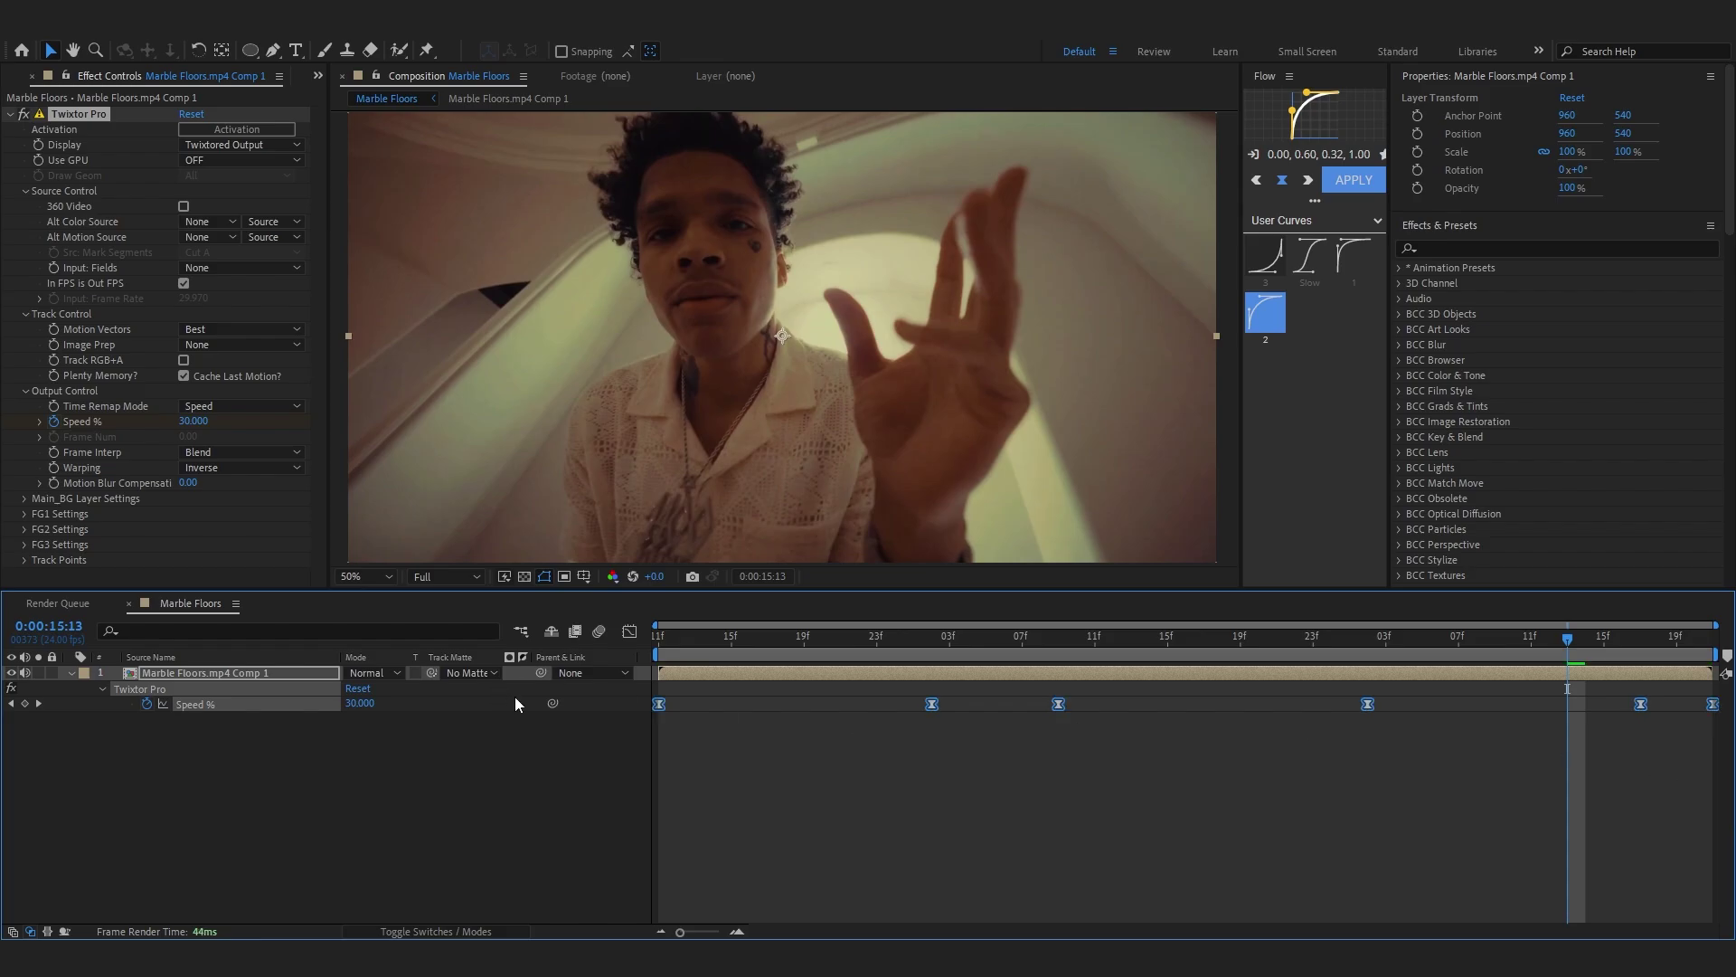
click(631, 631)
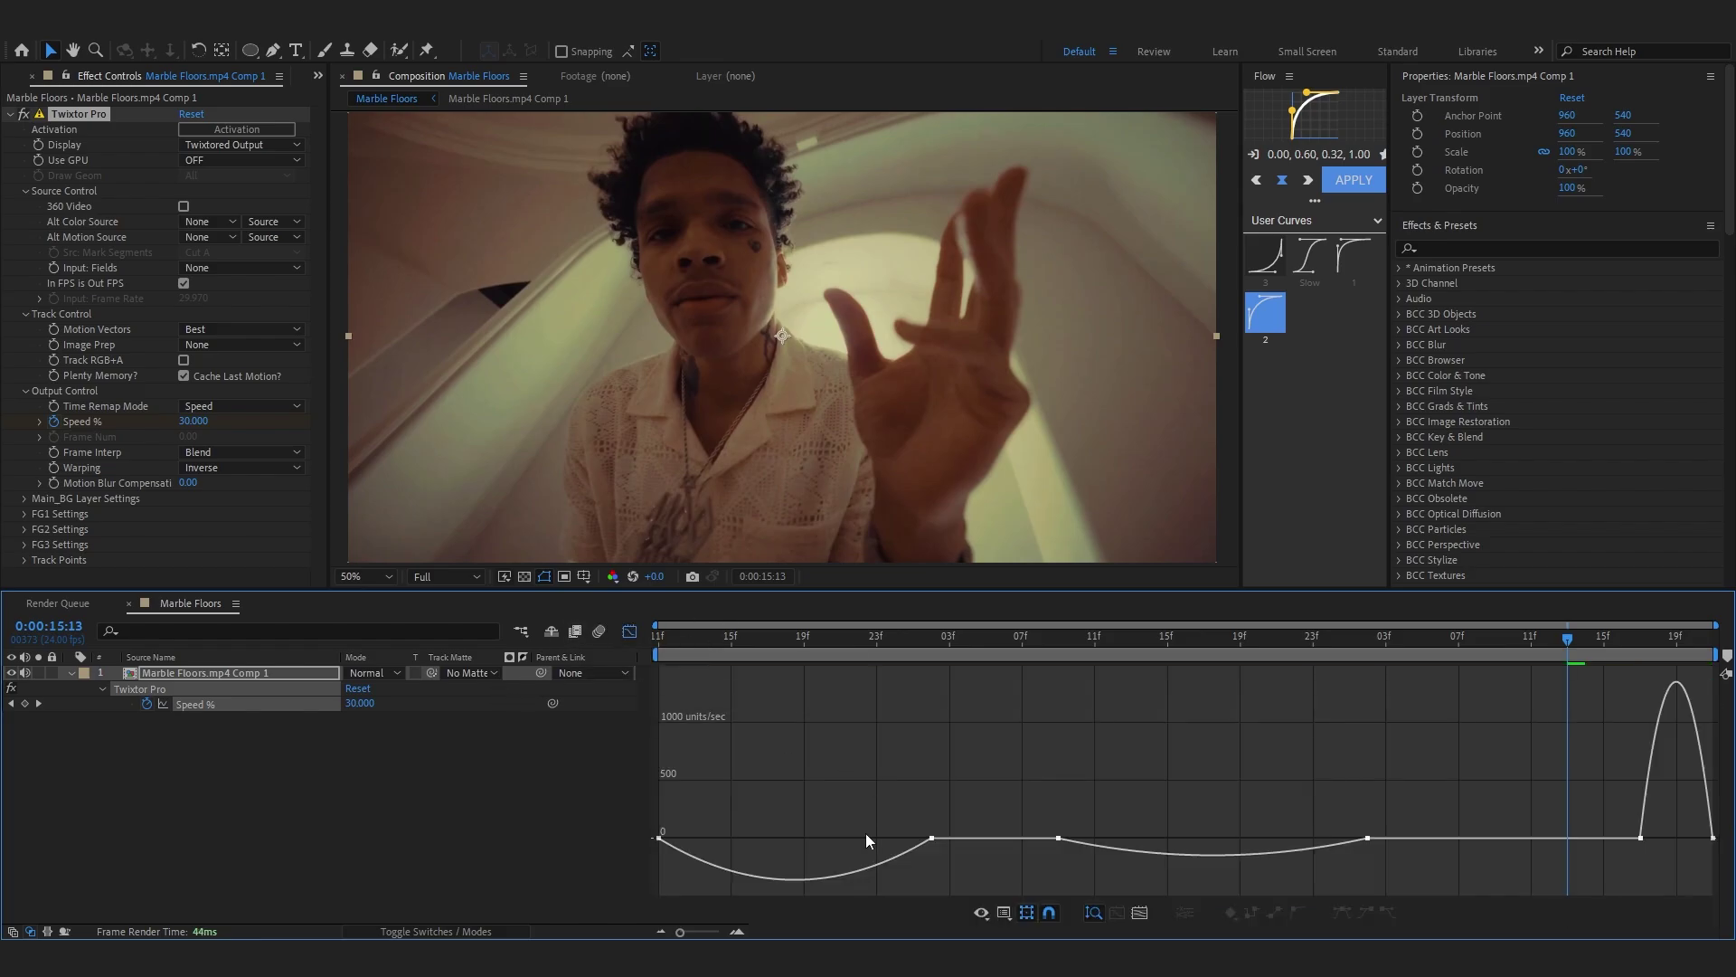
click(1052, 910)
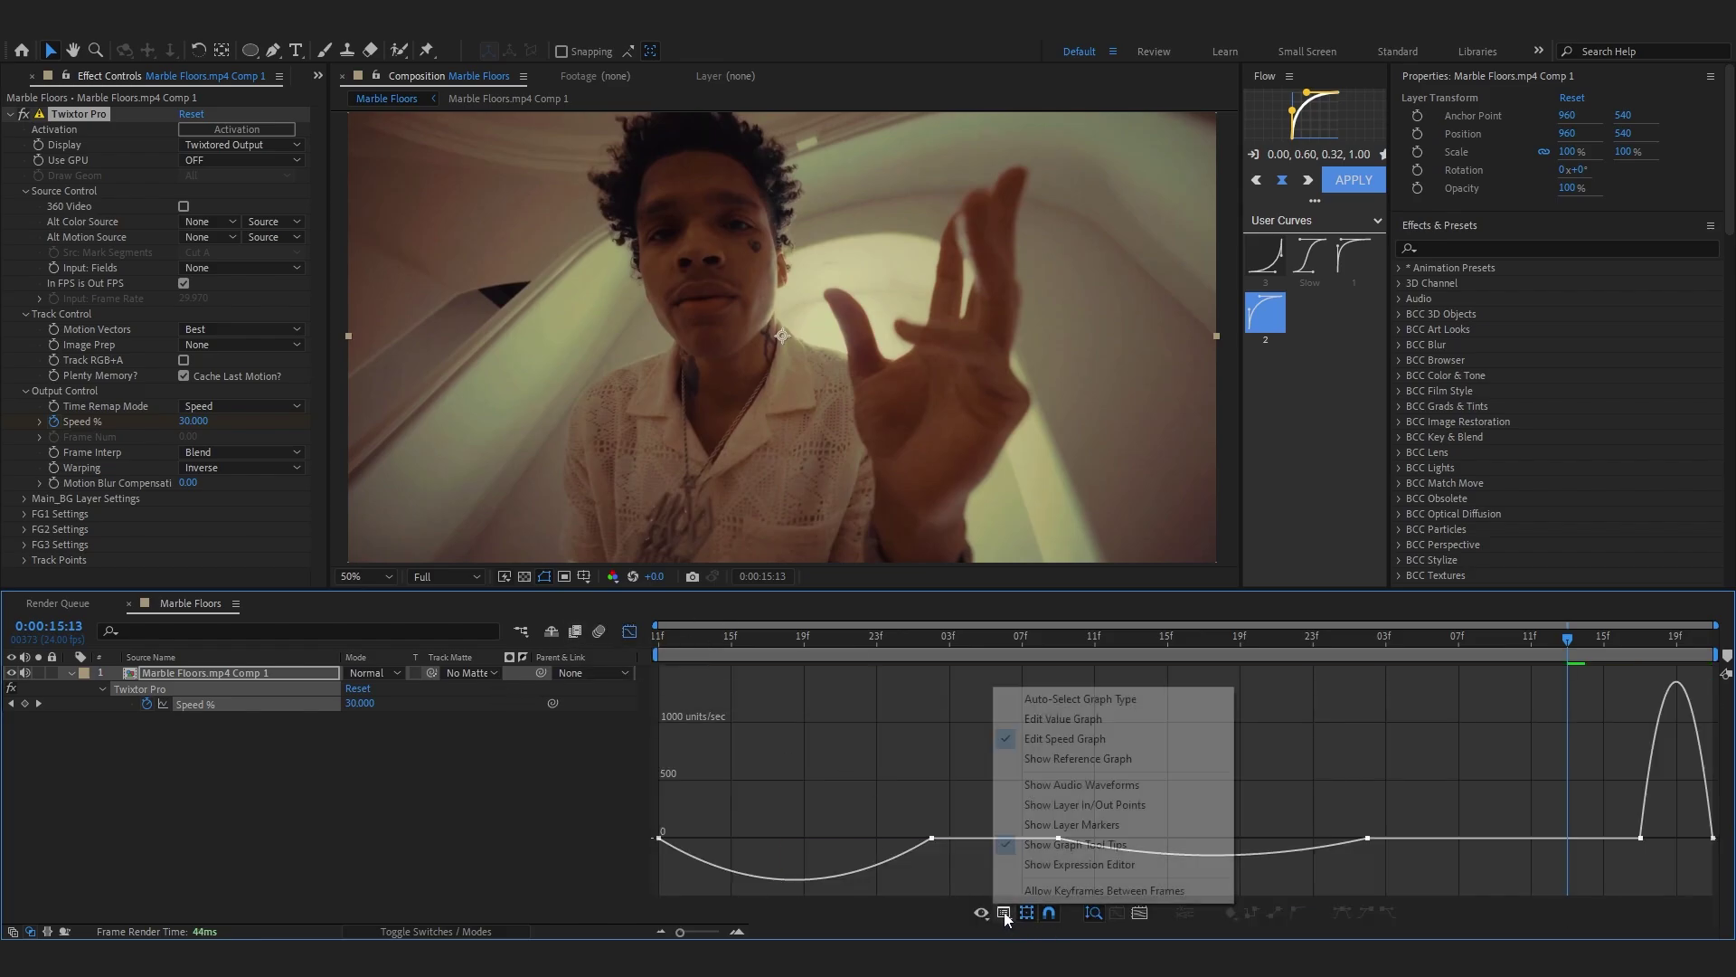
click(1024, 721)
- Reshape the first speed ramp, from the clip's start to 0:00:14:02, so it drops steeply and eases out long, and preview it
key(Home)
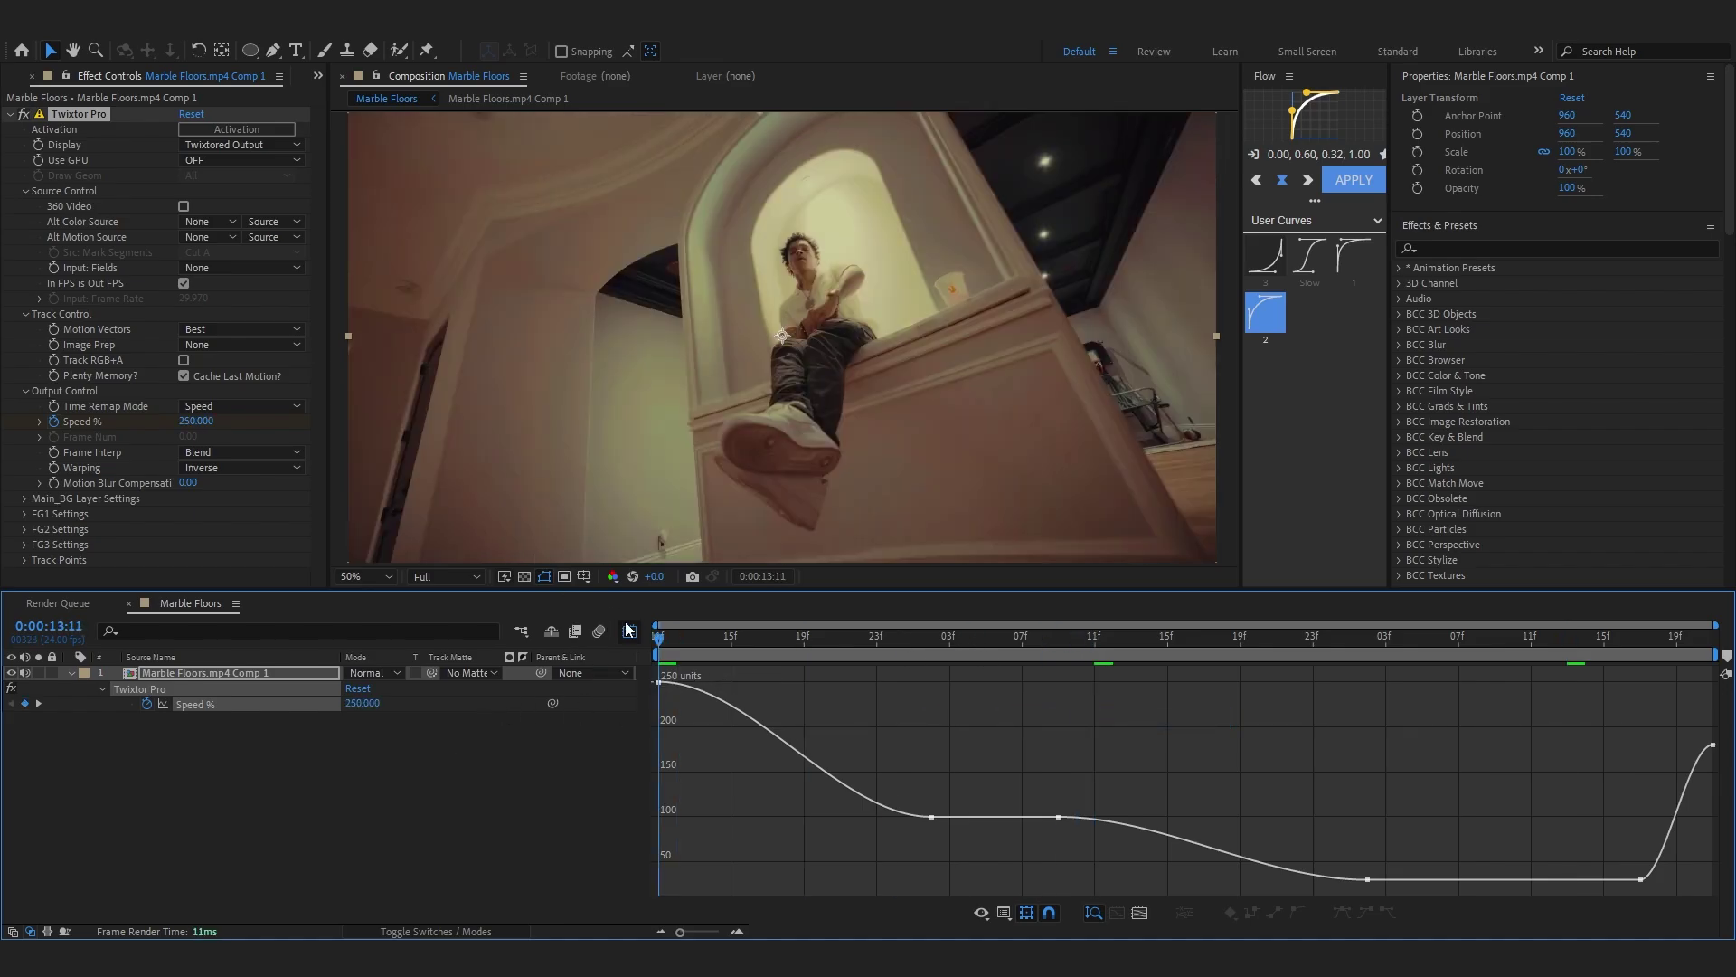
click(707, 649)
key(space)
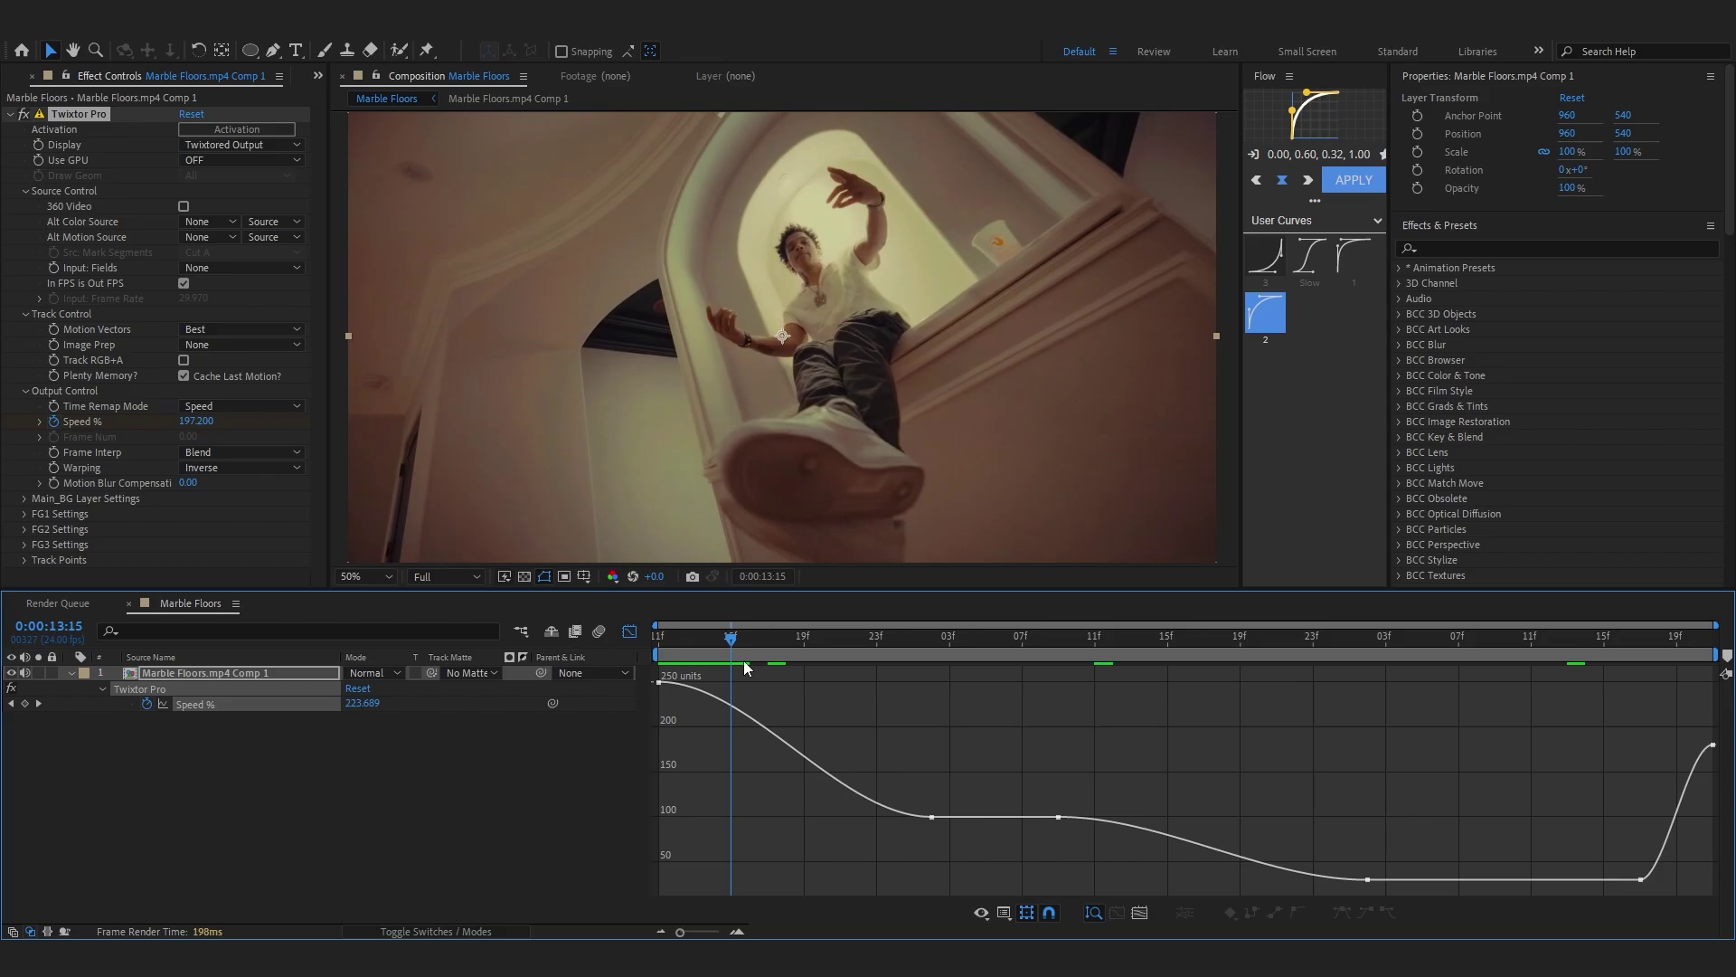
key(ctrl+a)
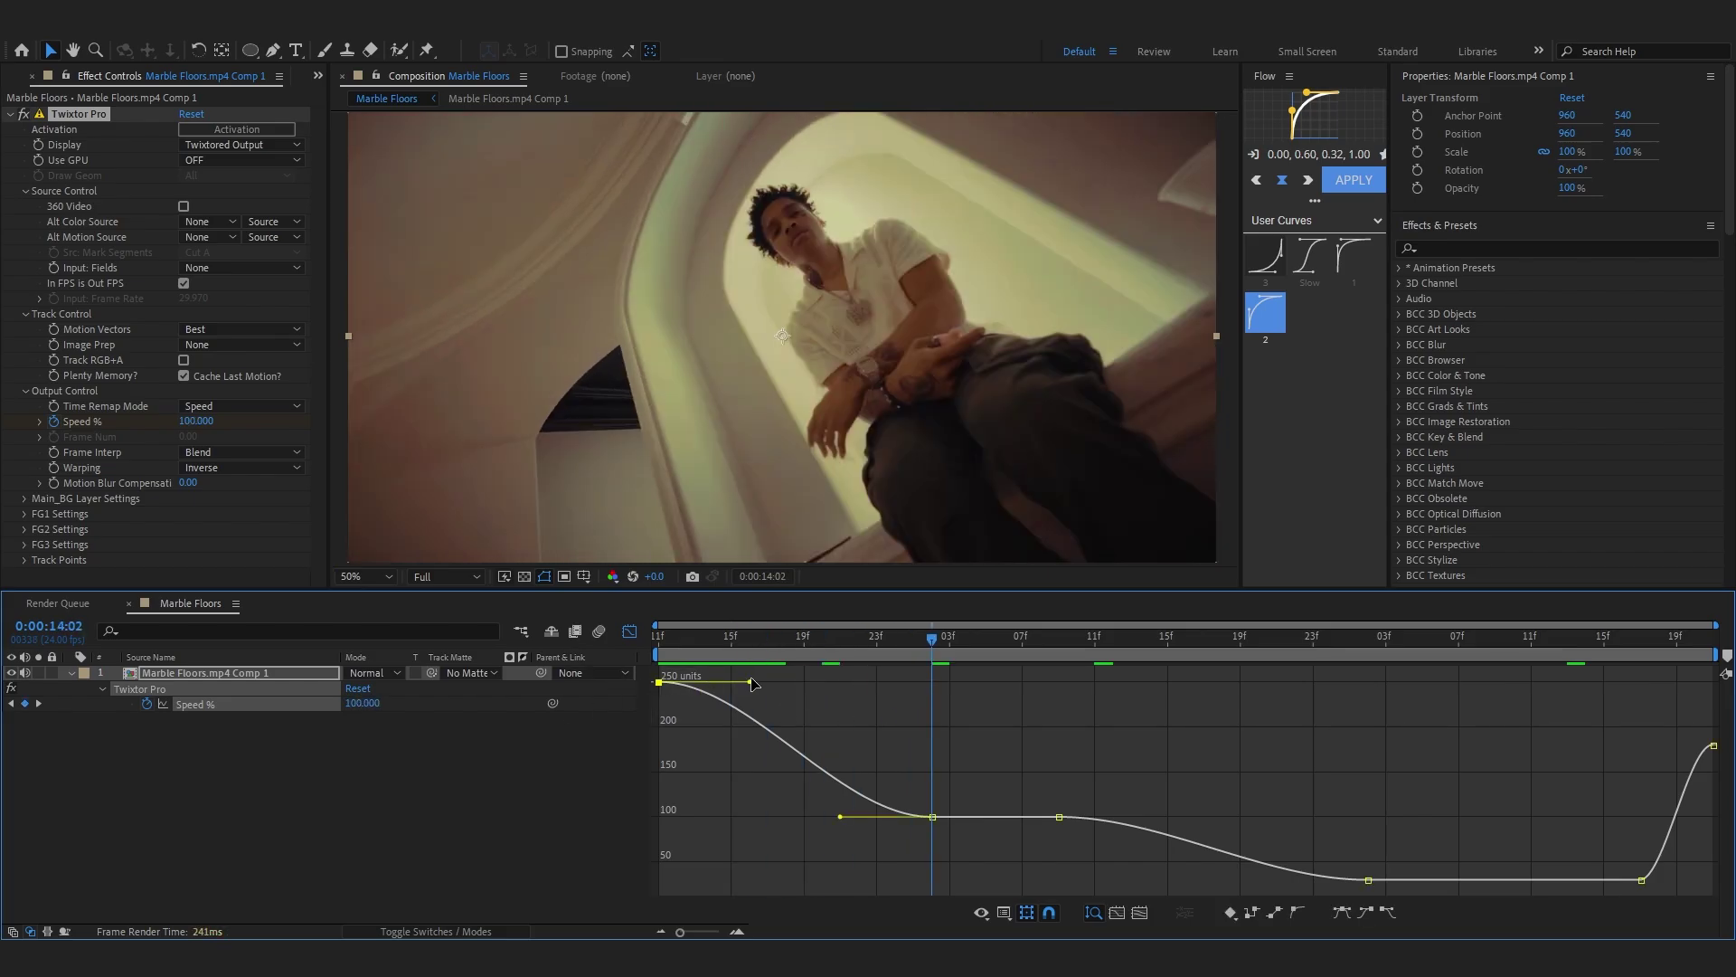
key(ctrl+z)
drag(840, 816, 718, 816)
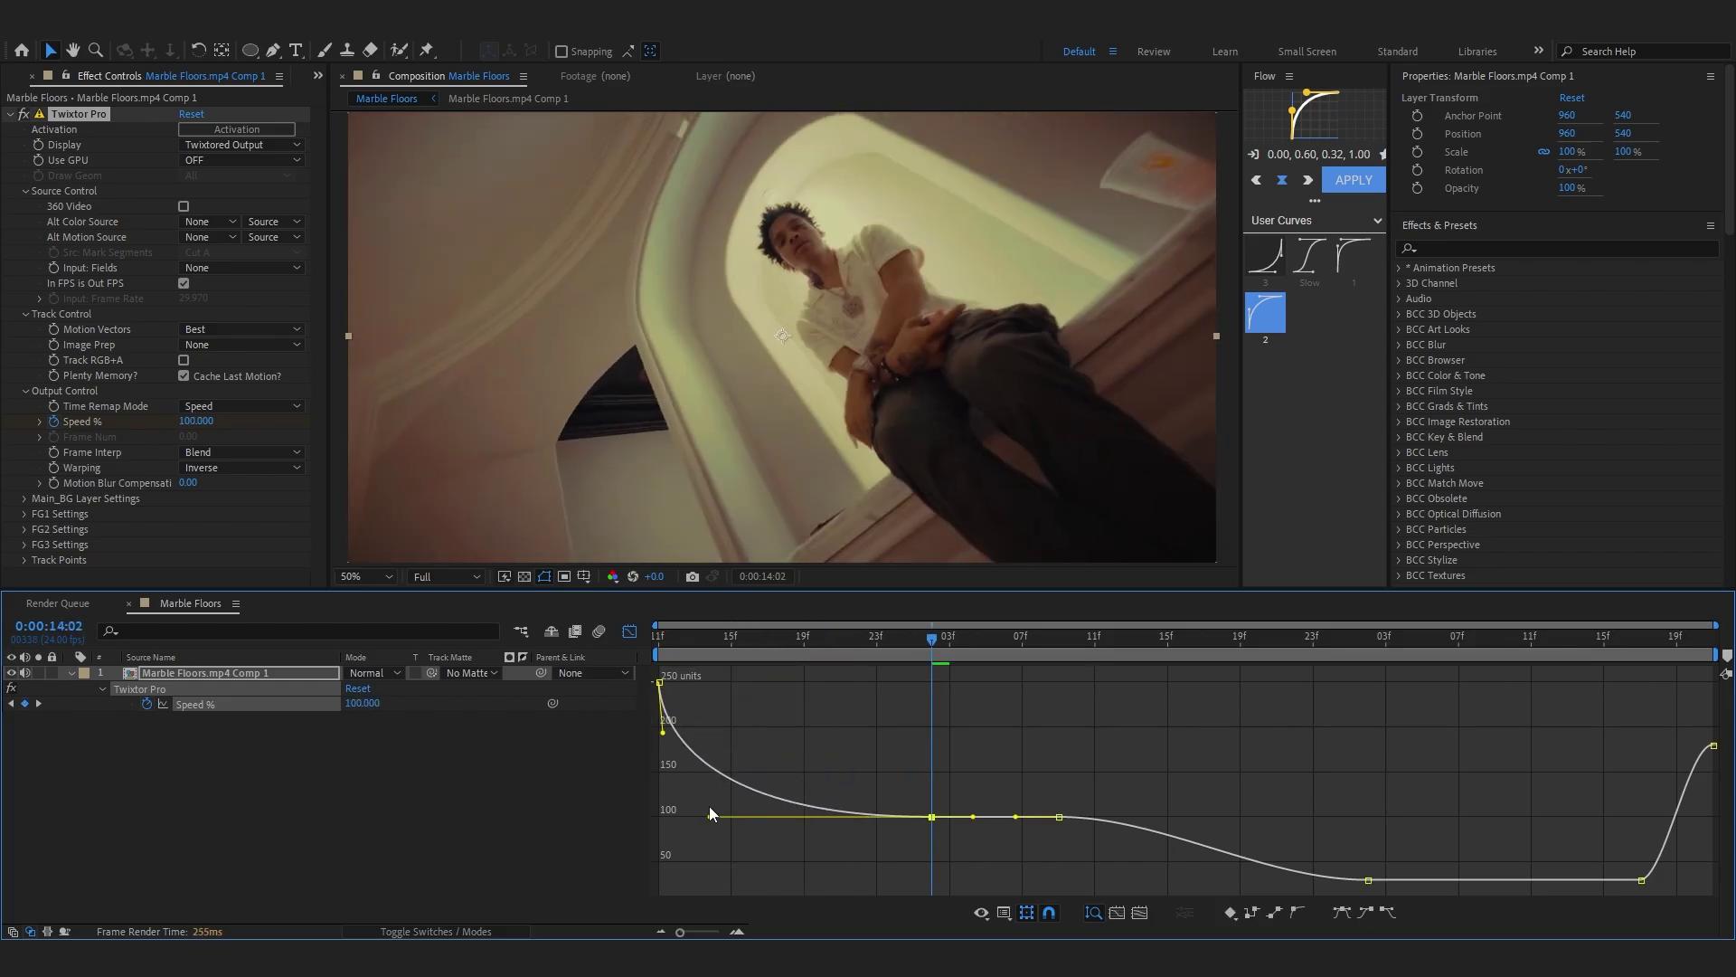
drag(663, 732, 697, 706)
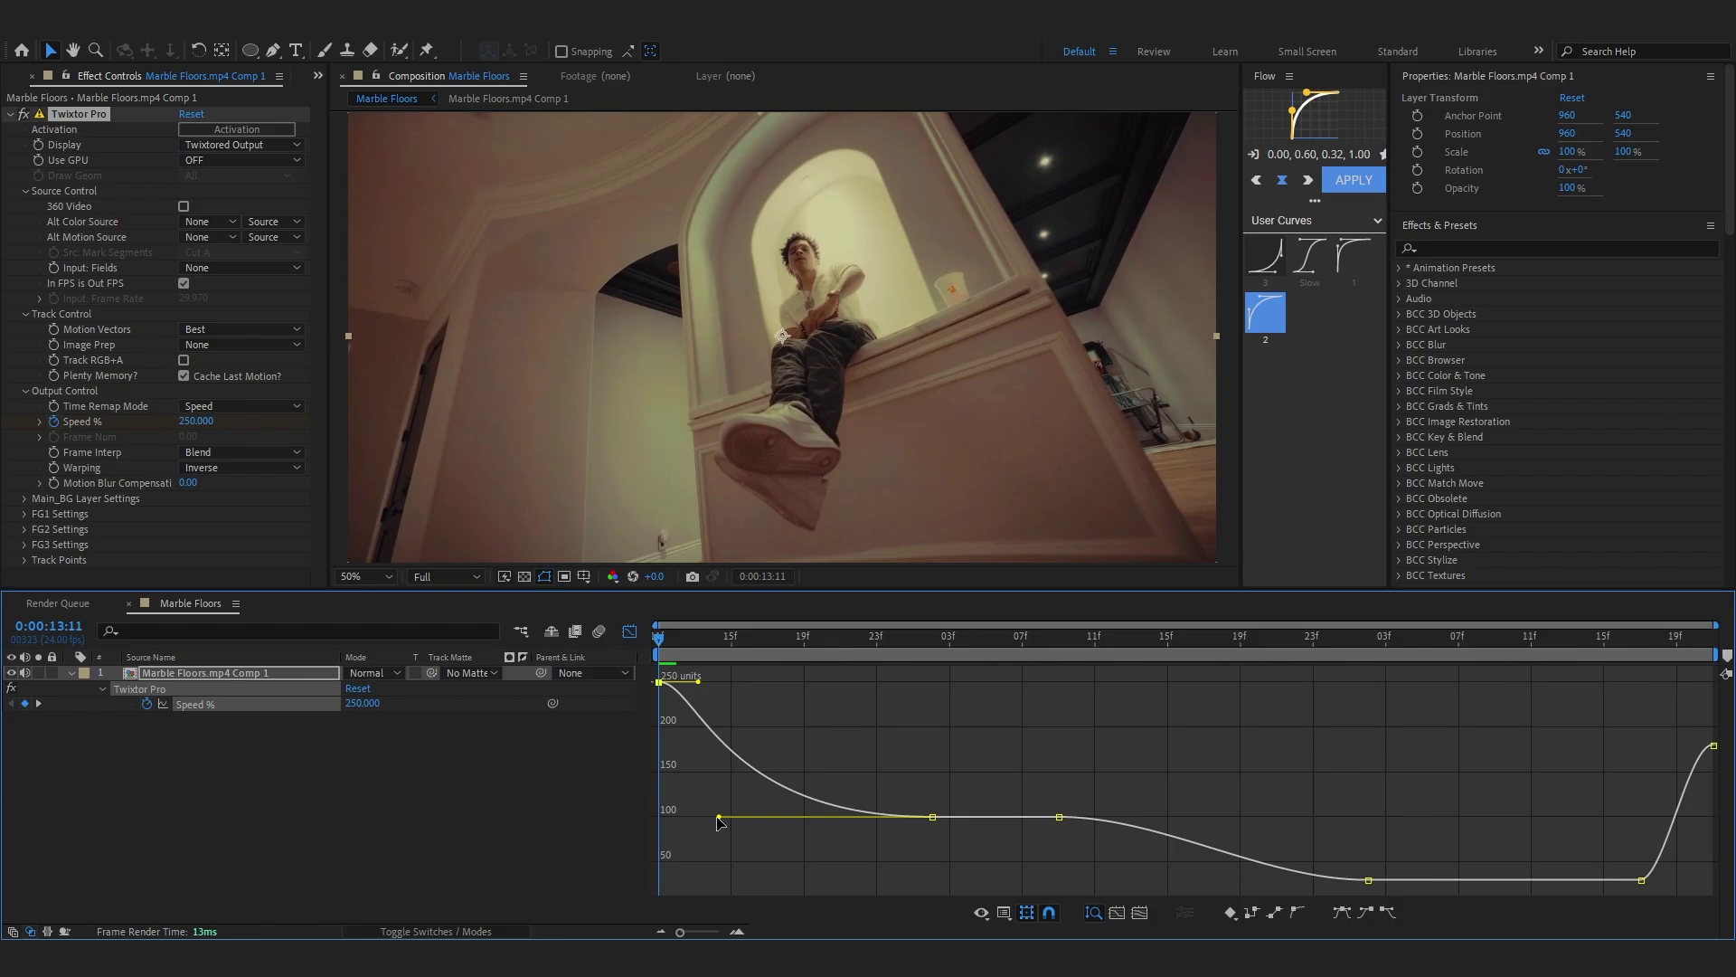
key(space)
- Extend the handles at 0:00:14:09 and 0:00:15:02 to make the middle speed ramp a steeper S-curve, and preview it
drag(1112, 773, 922, 871)
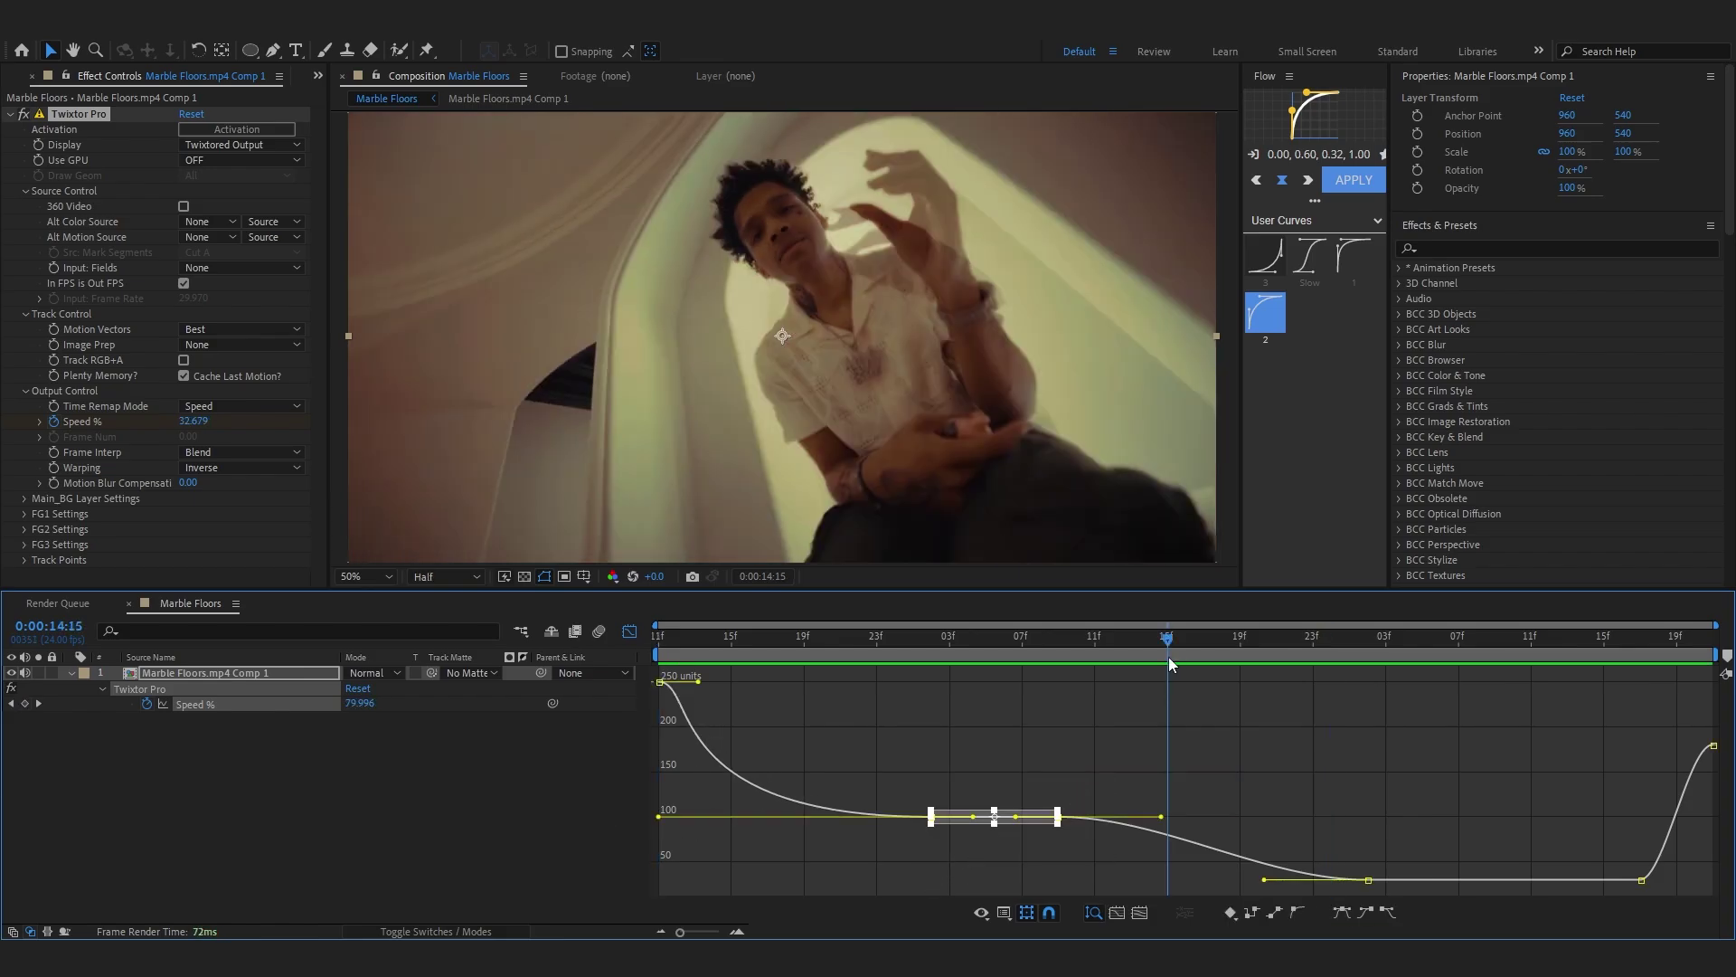
drag(1235, 821, 1277, 822)
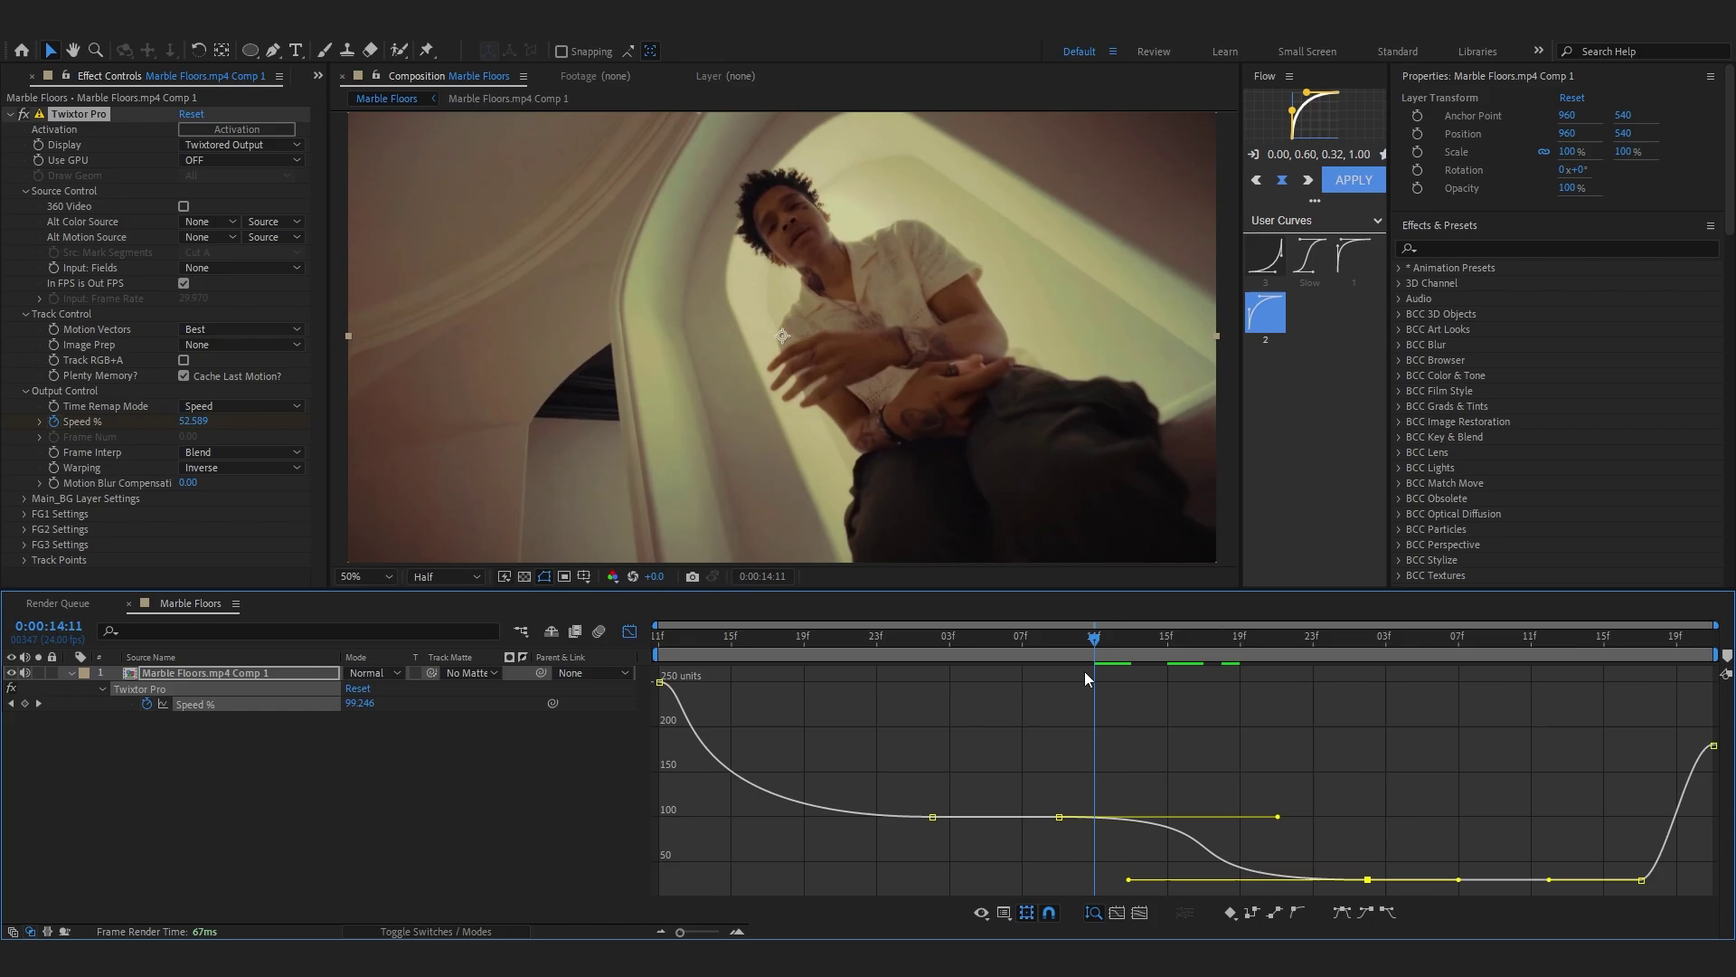
drag(1085, 671, 1076, 660)
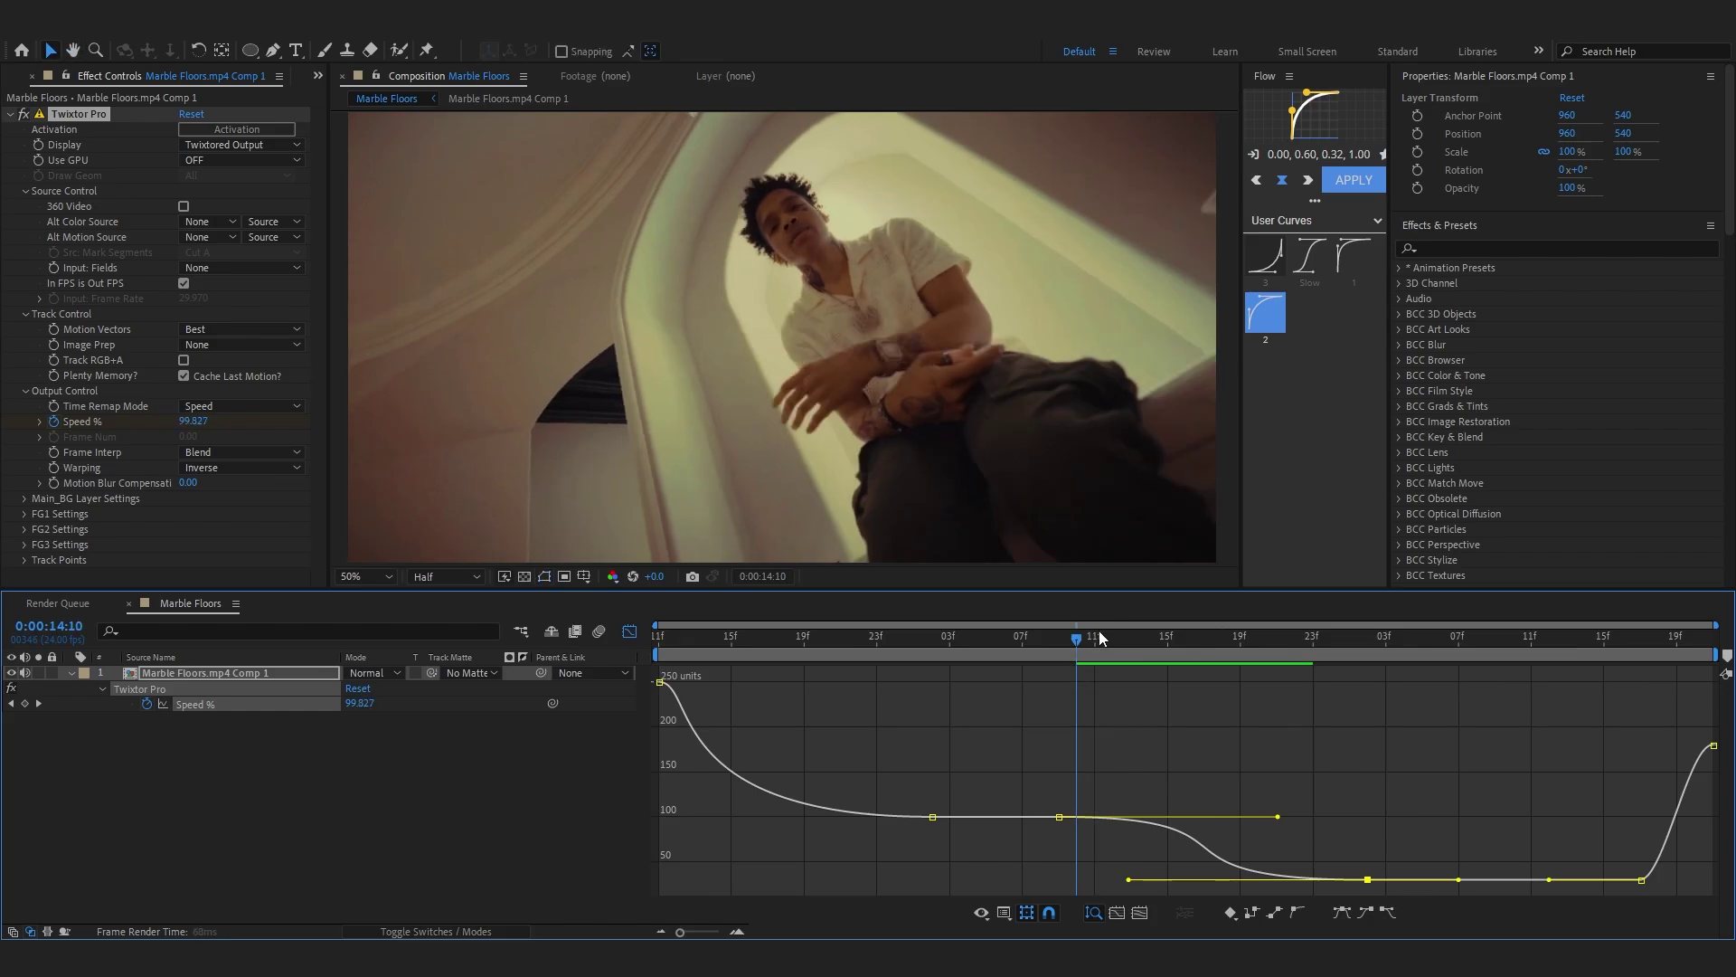
key(space)
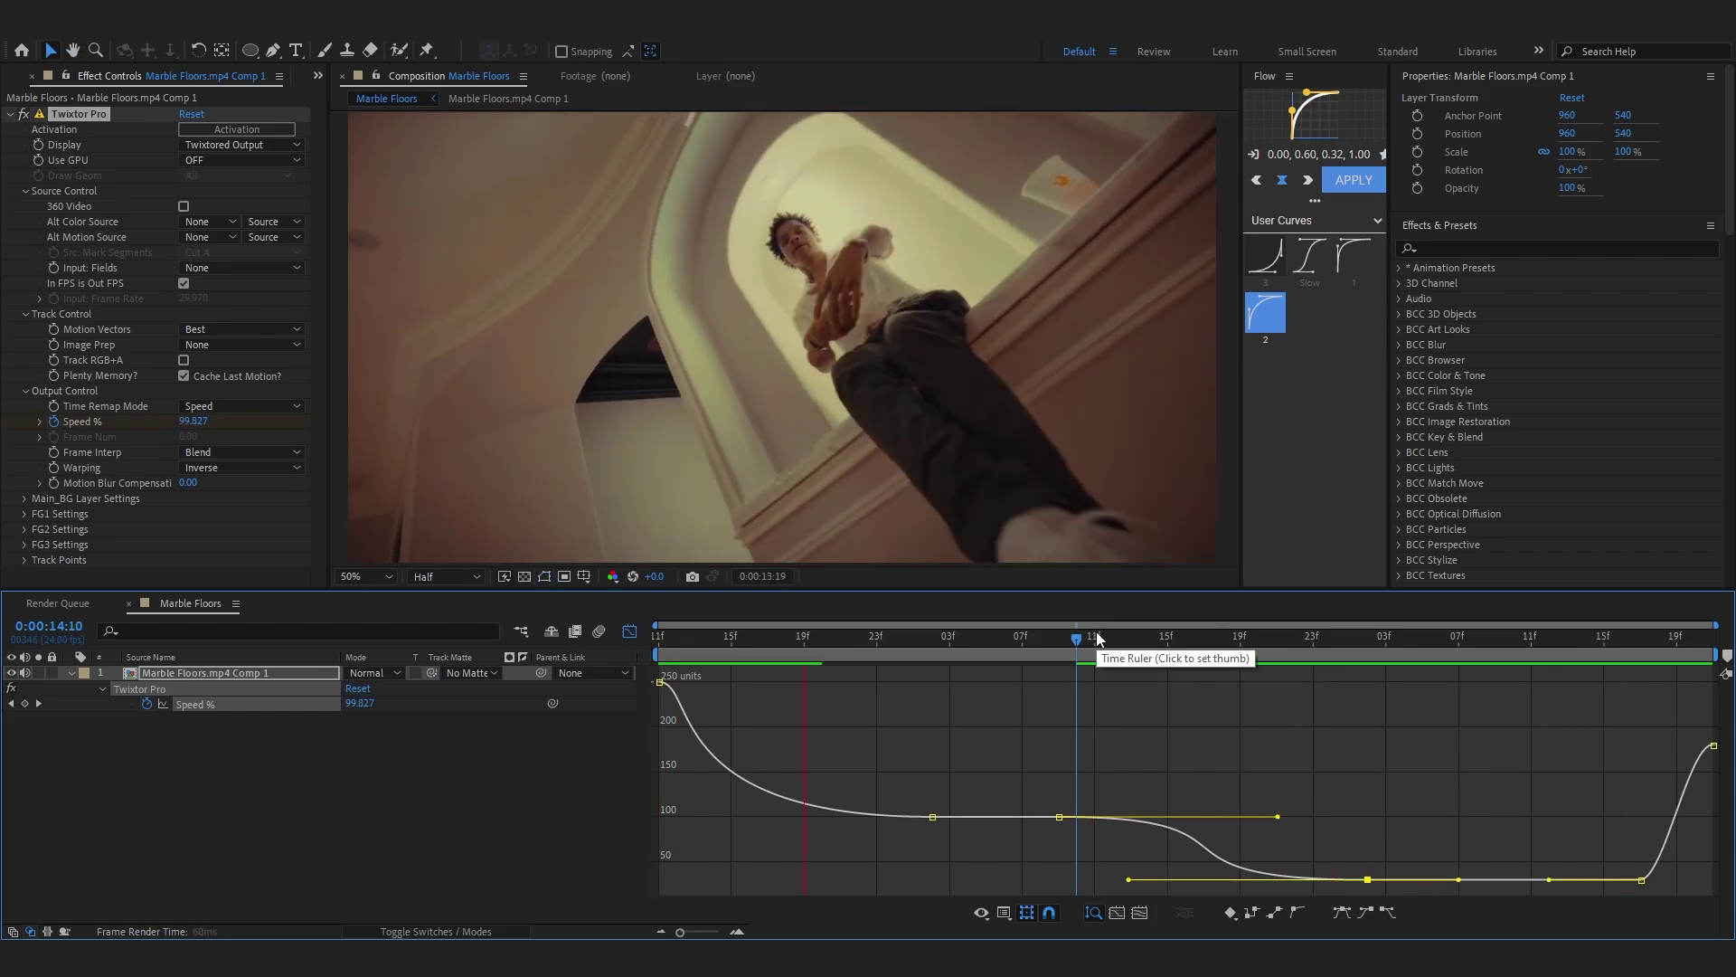
key(space)
- Steepen the final speed ramp after 0:00:15:17 into an S-curve and make the middle ramp drop earlier after 0:00:14:09
click(1640, 879)
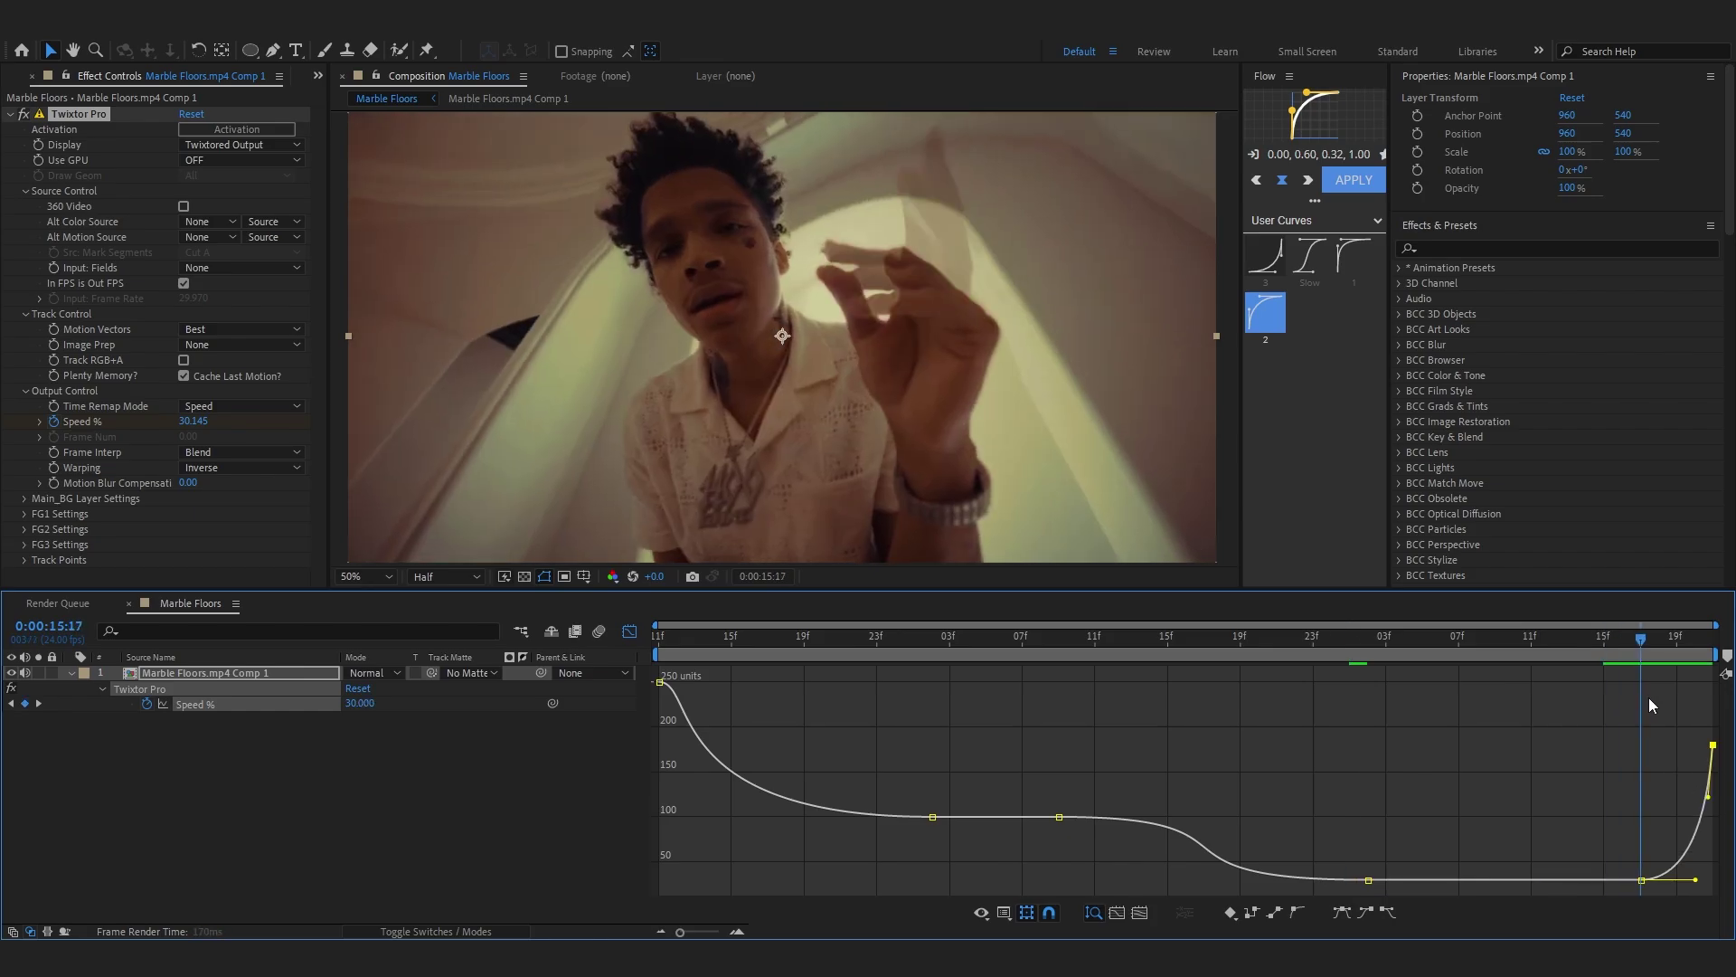
drag(1647, 697, 1531, 644)
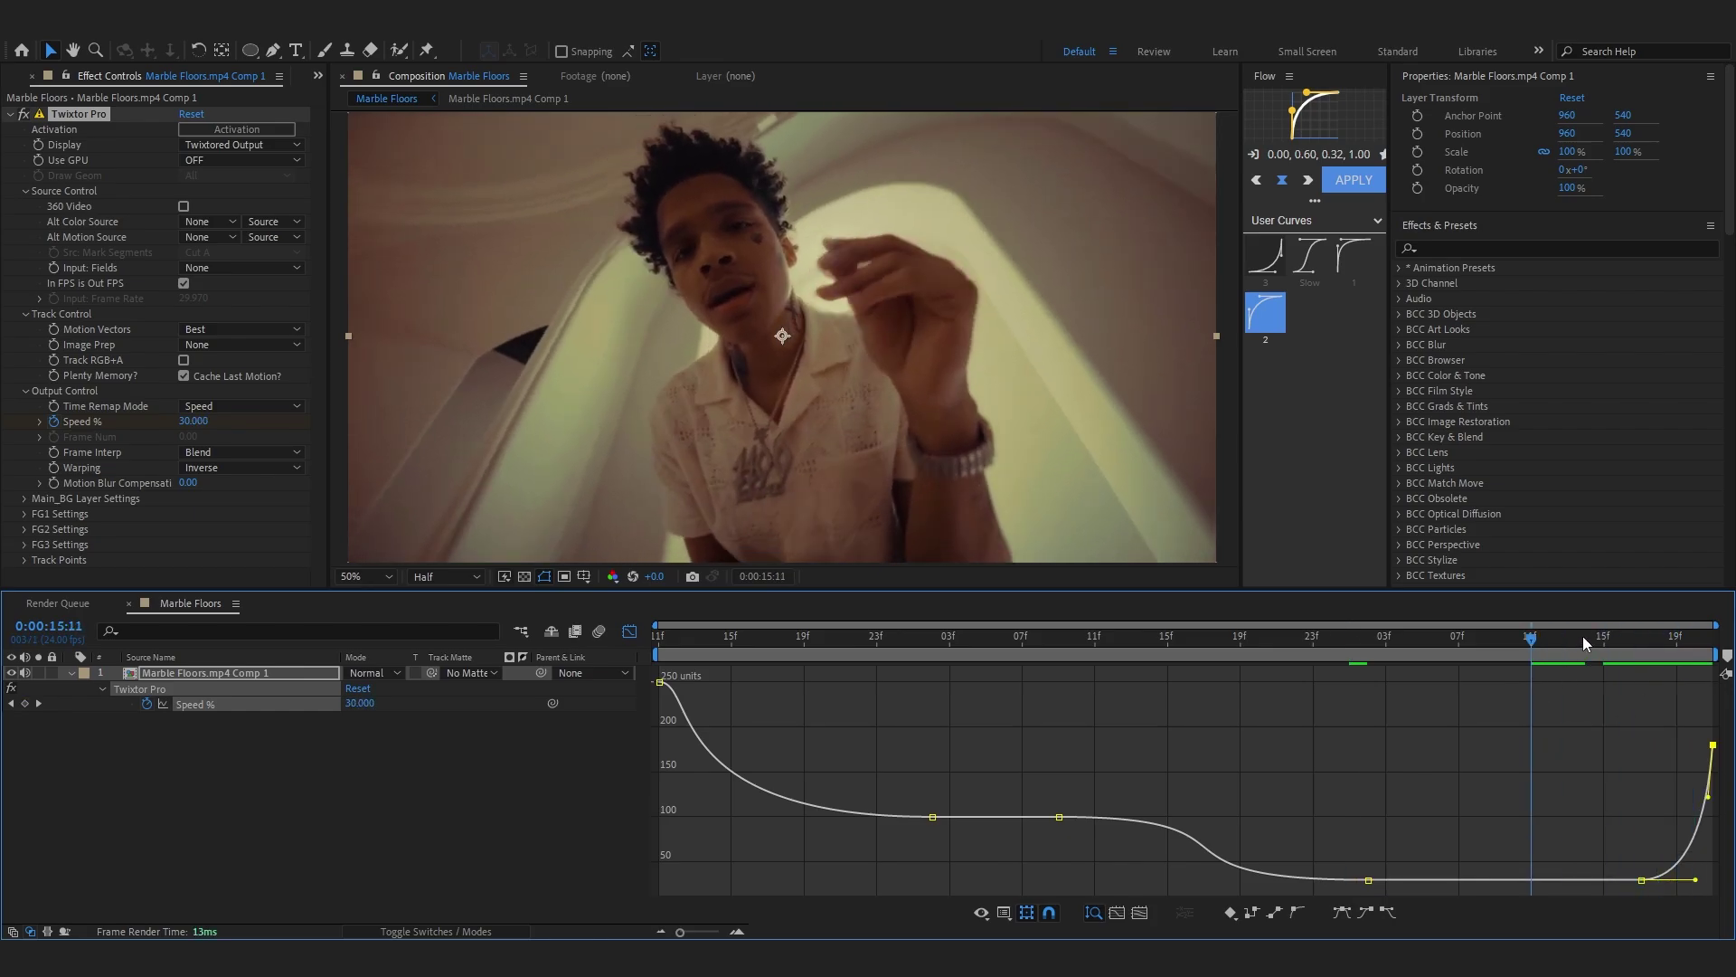
key(space)
drag(1133, 878, 1076, 875)
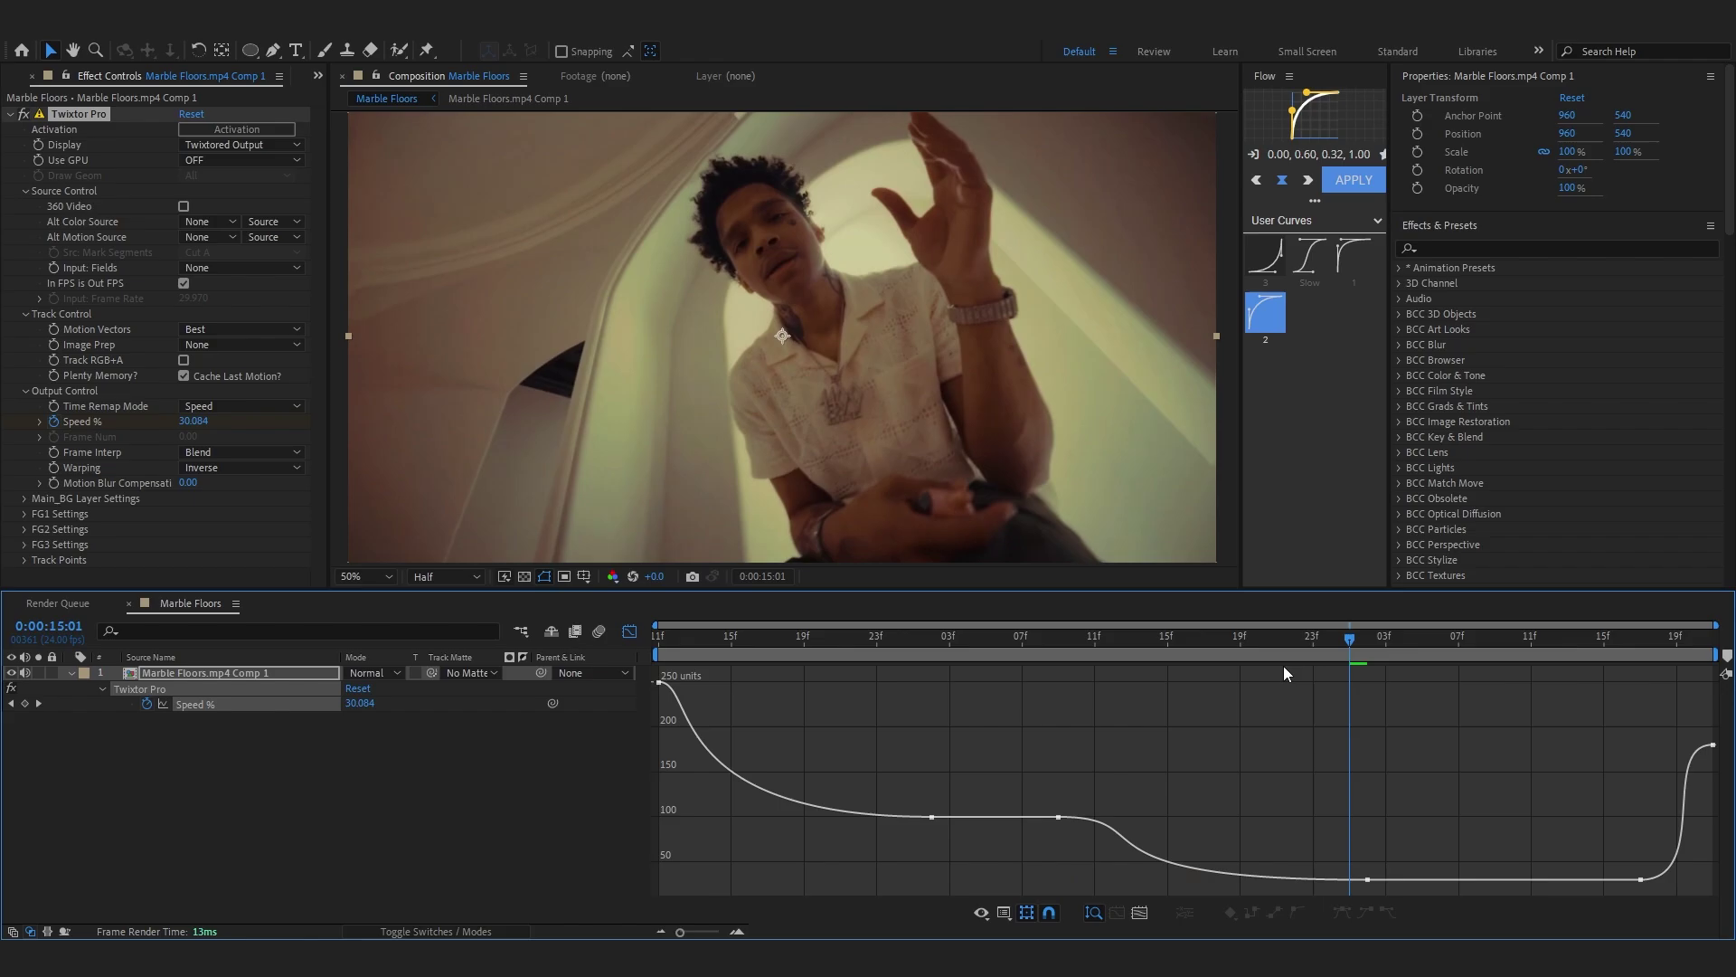
- Preview the speed ramp outside the graph editor and pre-compose the Marble Floors clip
click(630, 632)
key(space)
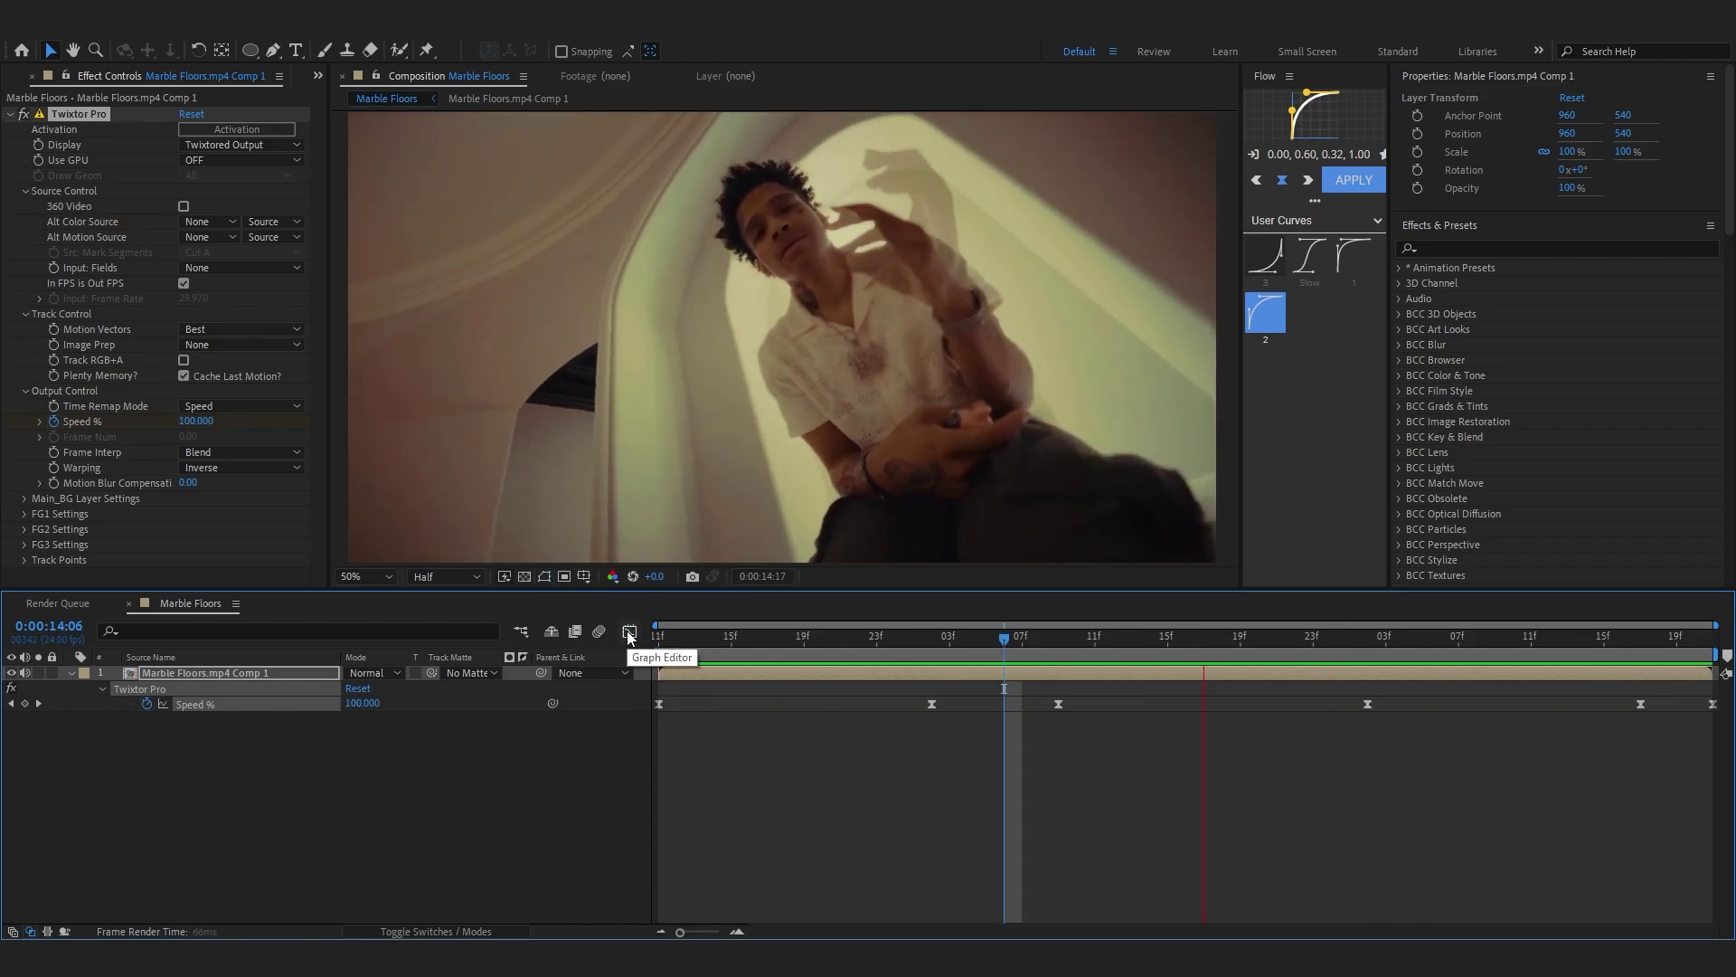
right_click(841, 678)
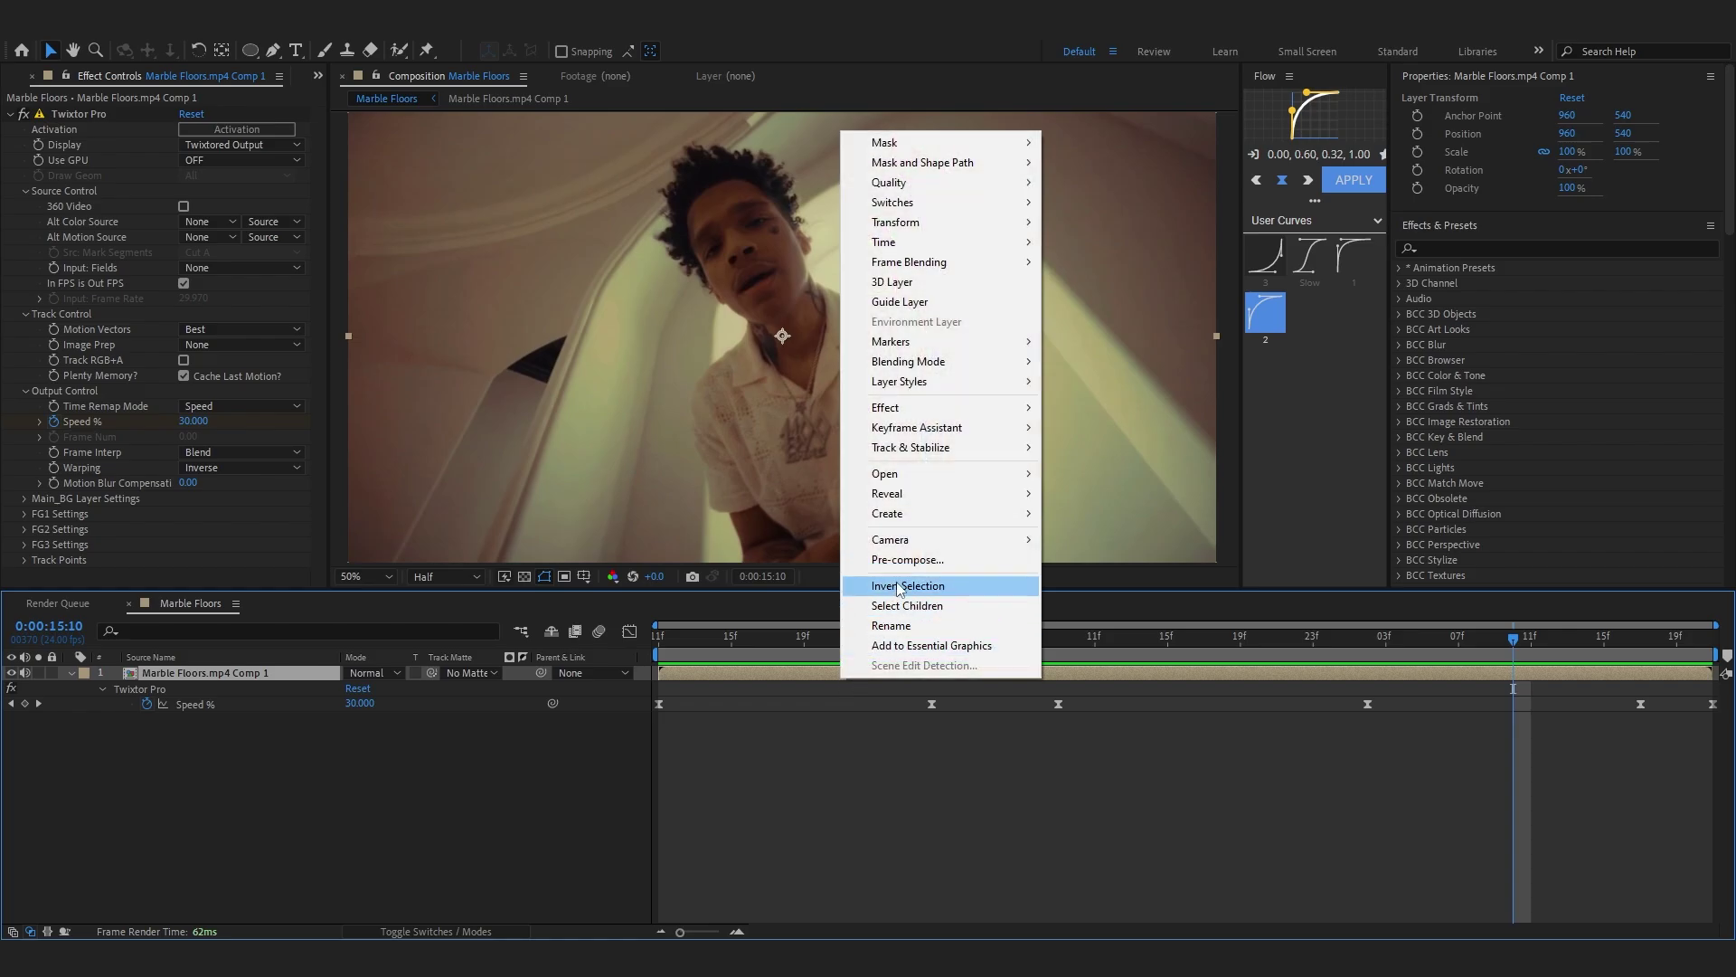
click(904, 563)
- Apply the RSMB effect to the pre-composed Marble Floors clip and return to its start
key(ctrl+space)
text(rsm)
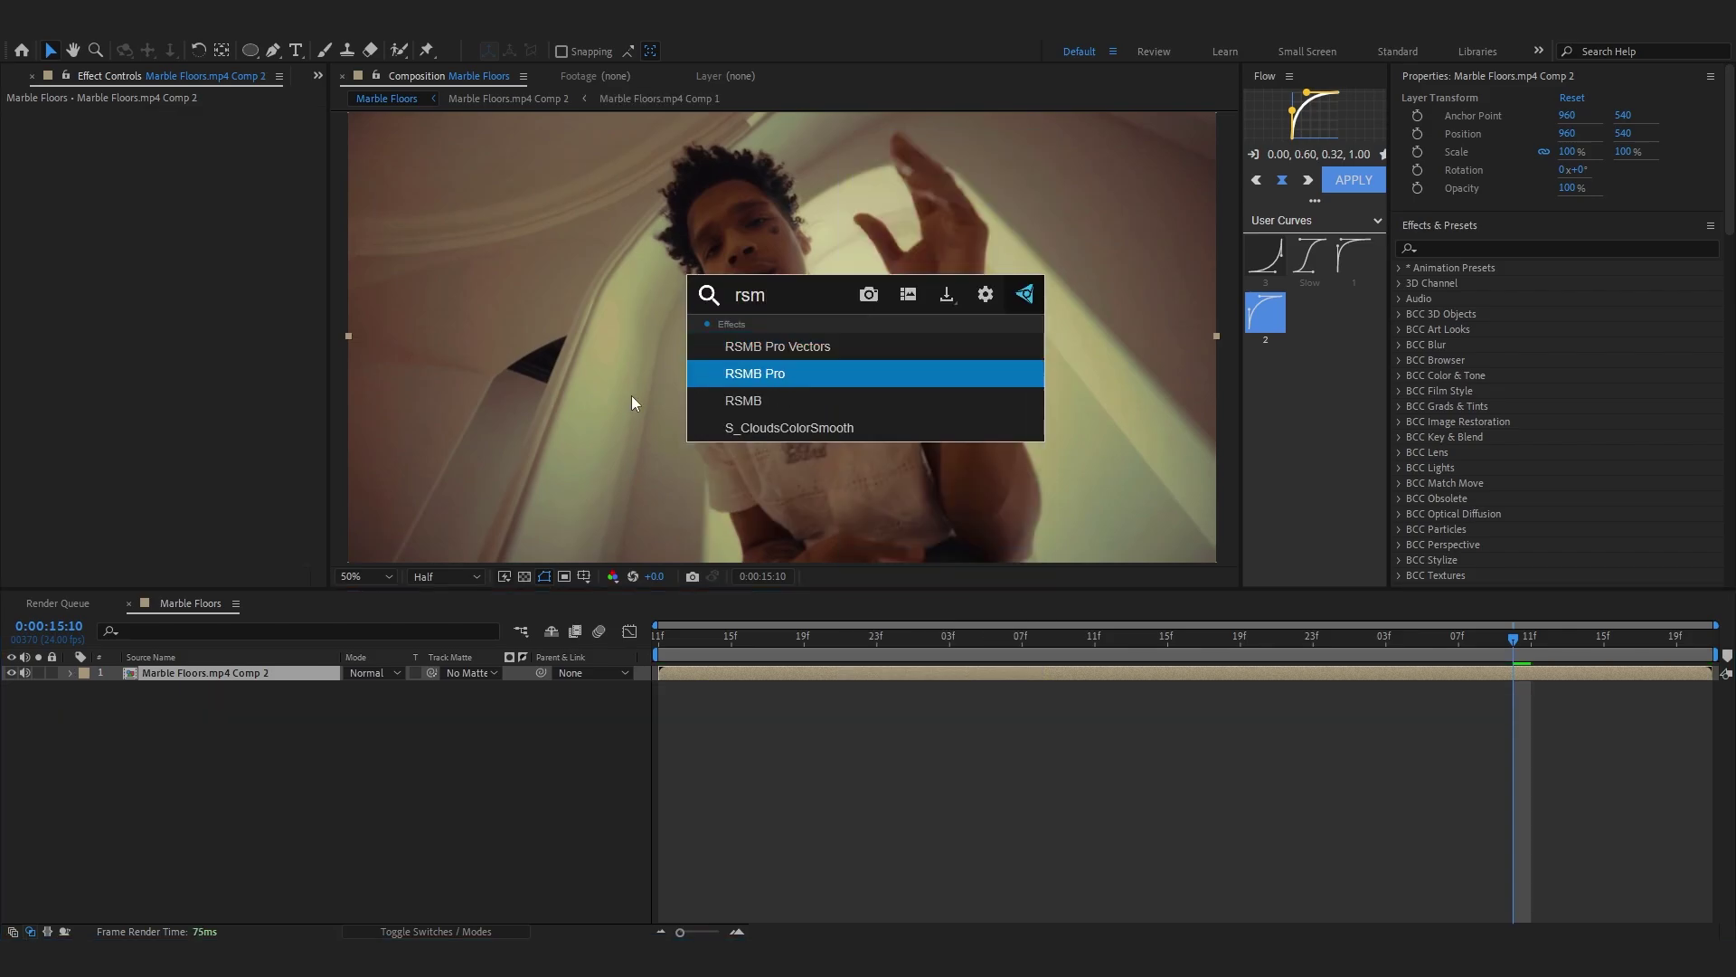
click(857, 391)
click(1574, 648)
key(space)
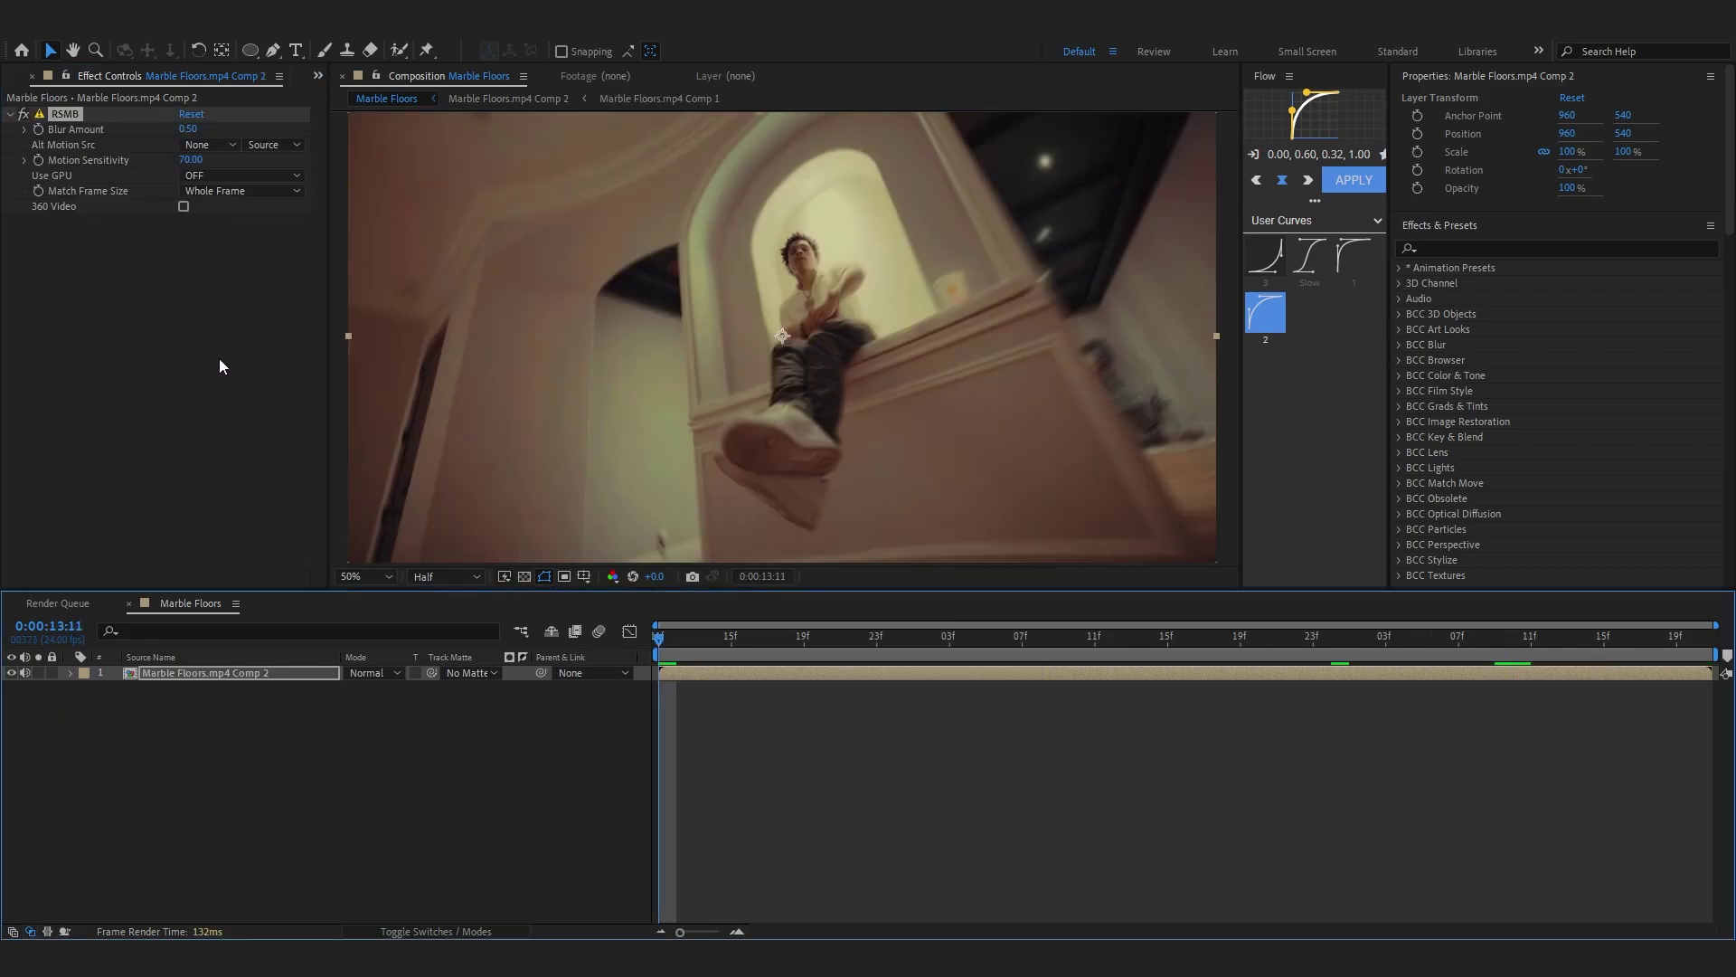
- Set RSMB's Motion Sensitivity to 100, Blur Amount to 0.70 and Use GPU to ON, and preview the motion blur
drag(191, 160, 396, 158)
click(42, 278)
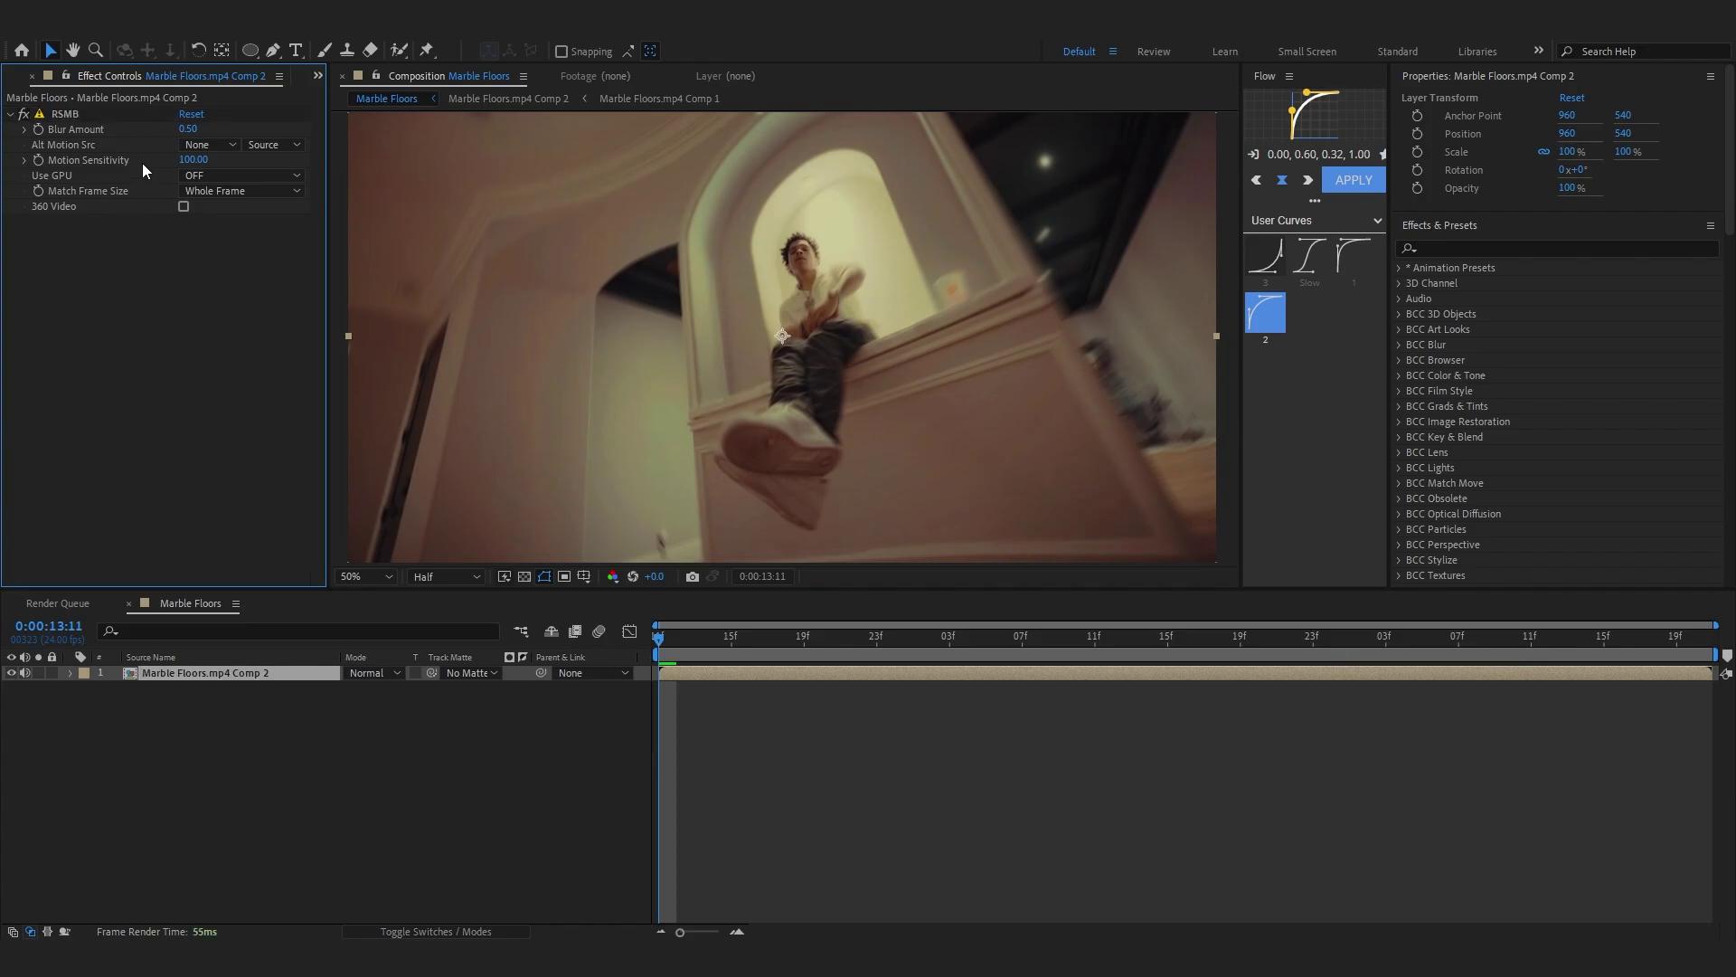
drag(188, 128, 196, 128)
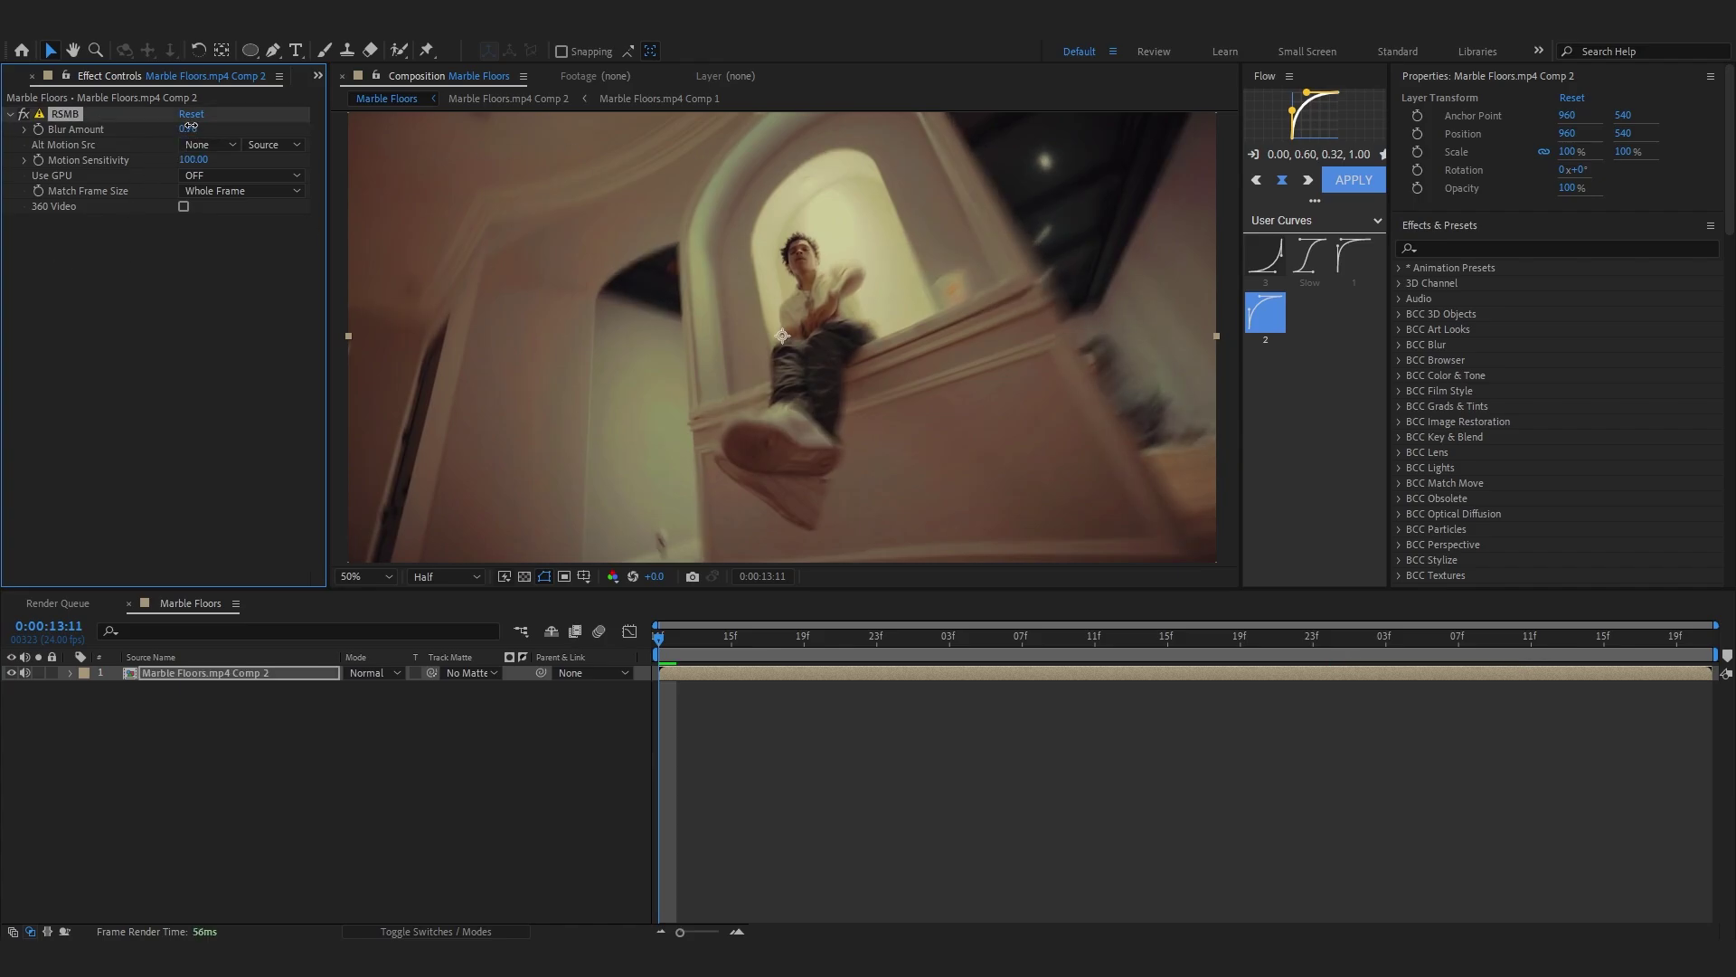
click(217, 176)
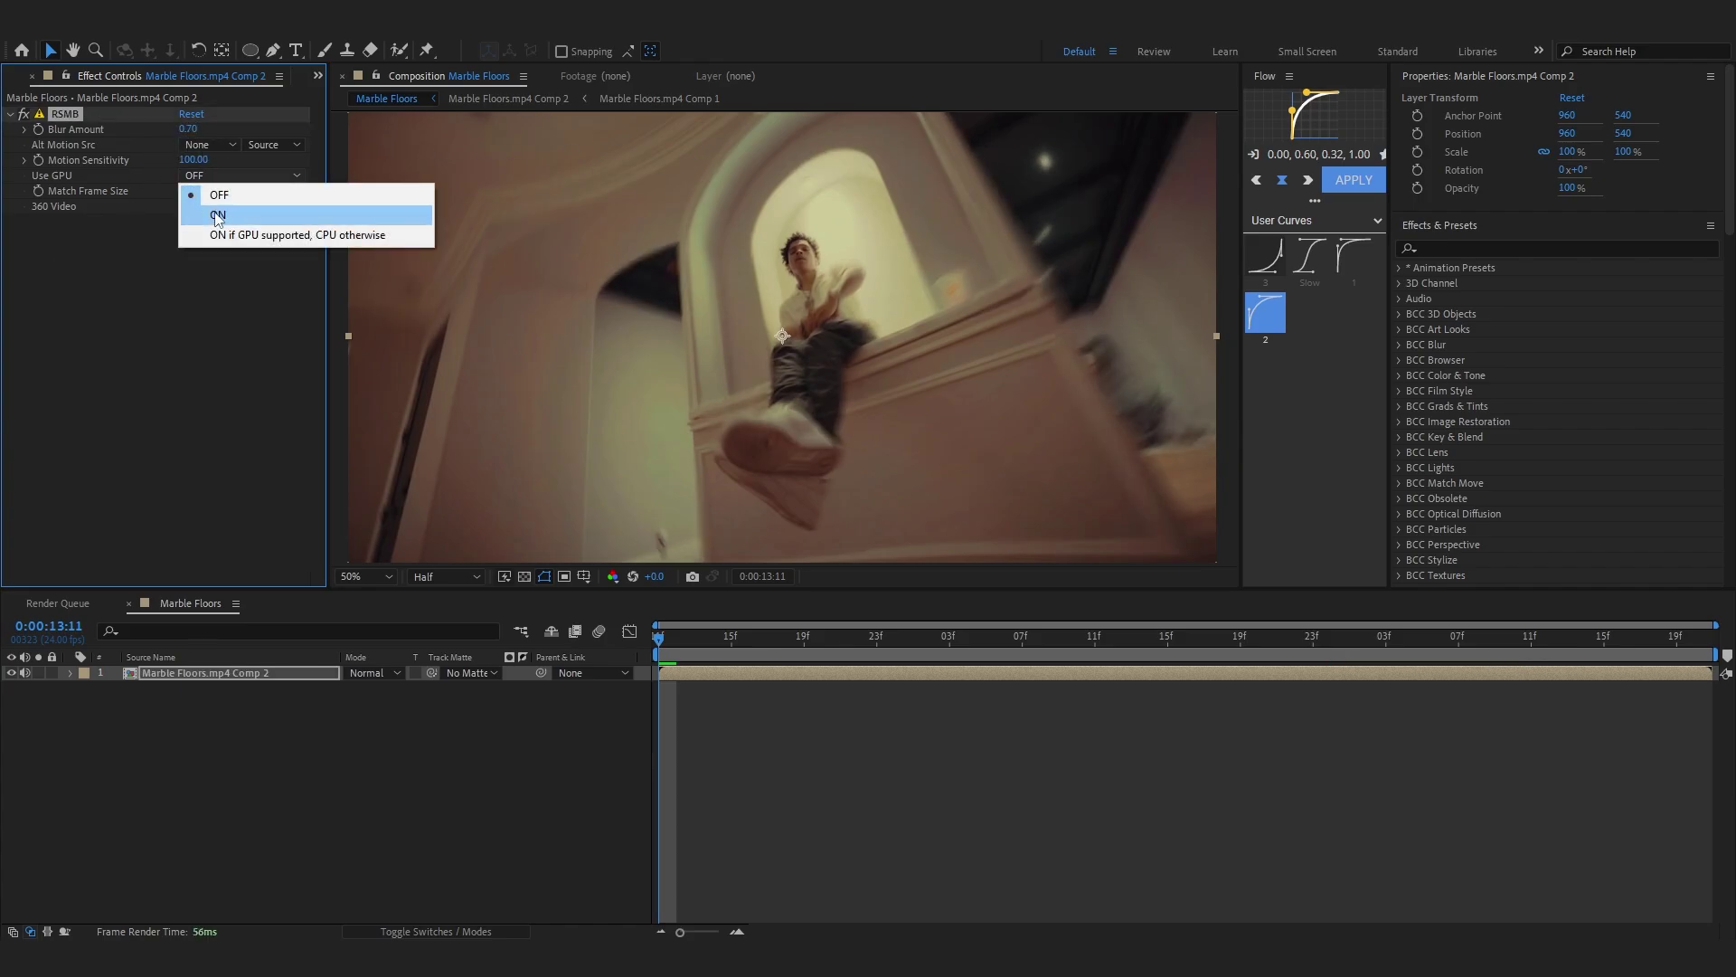
click(217, 214)
key(space)
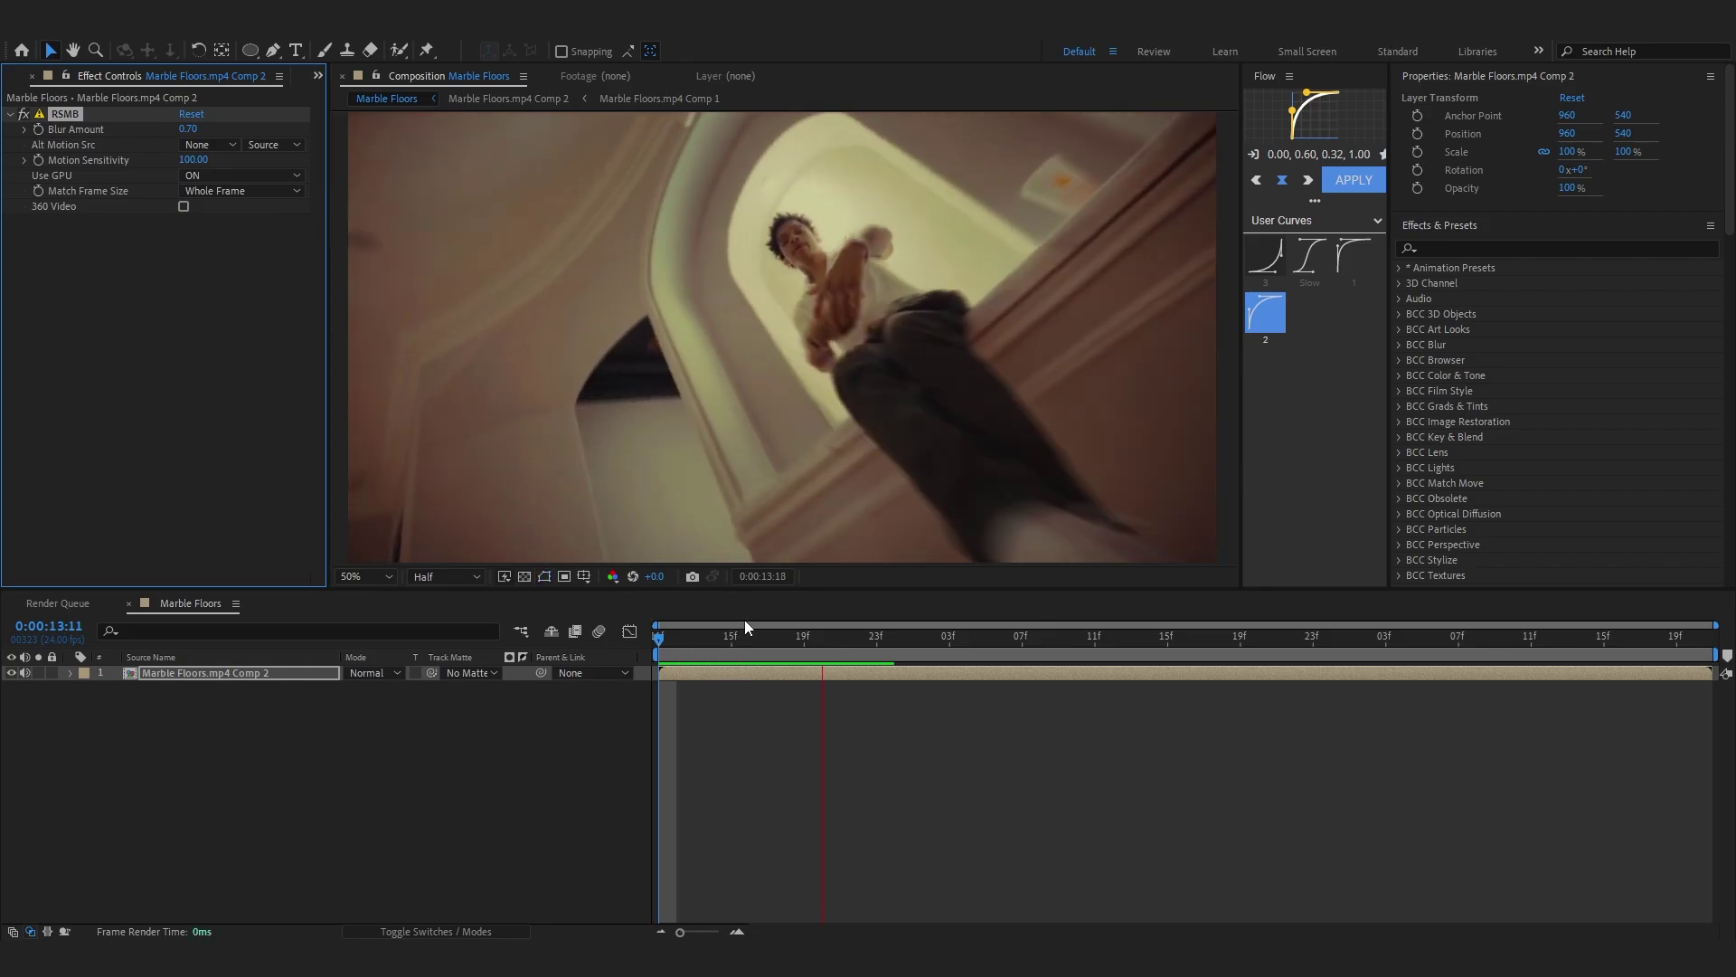
click(955, 713)
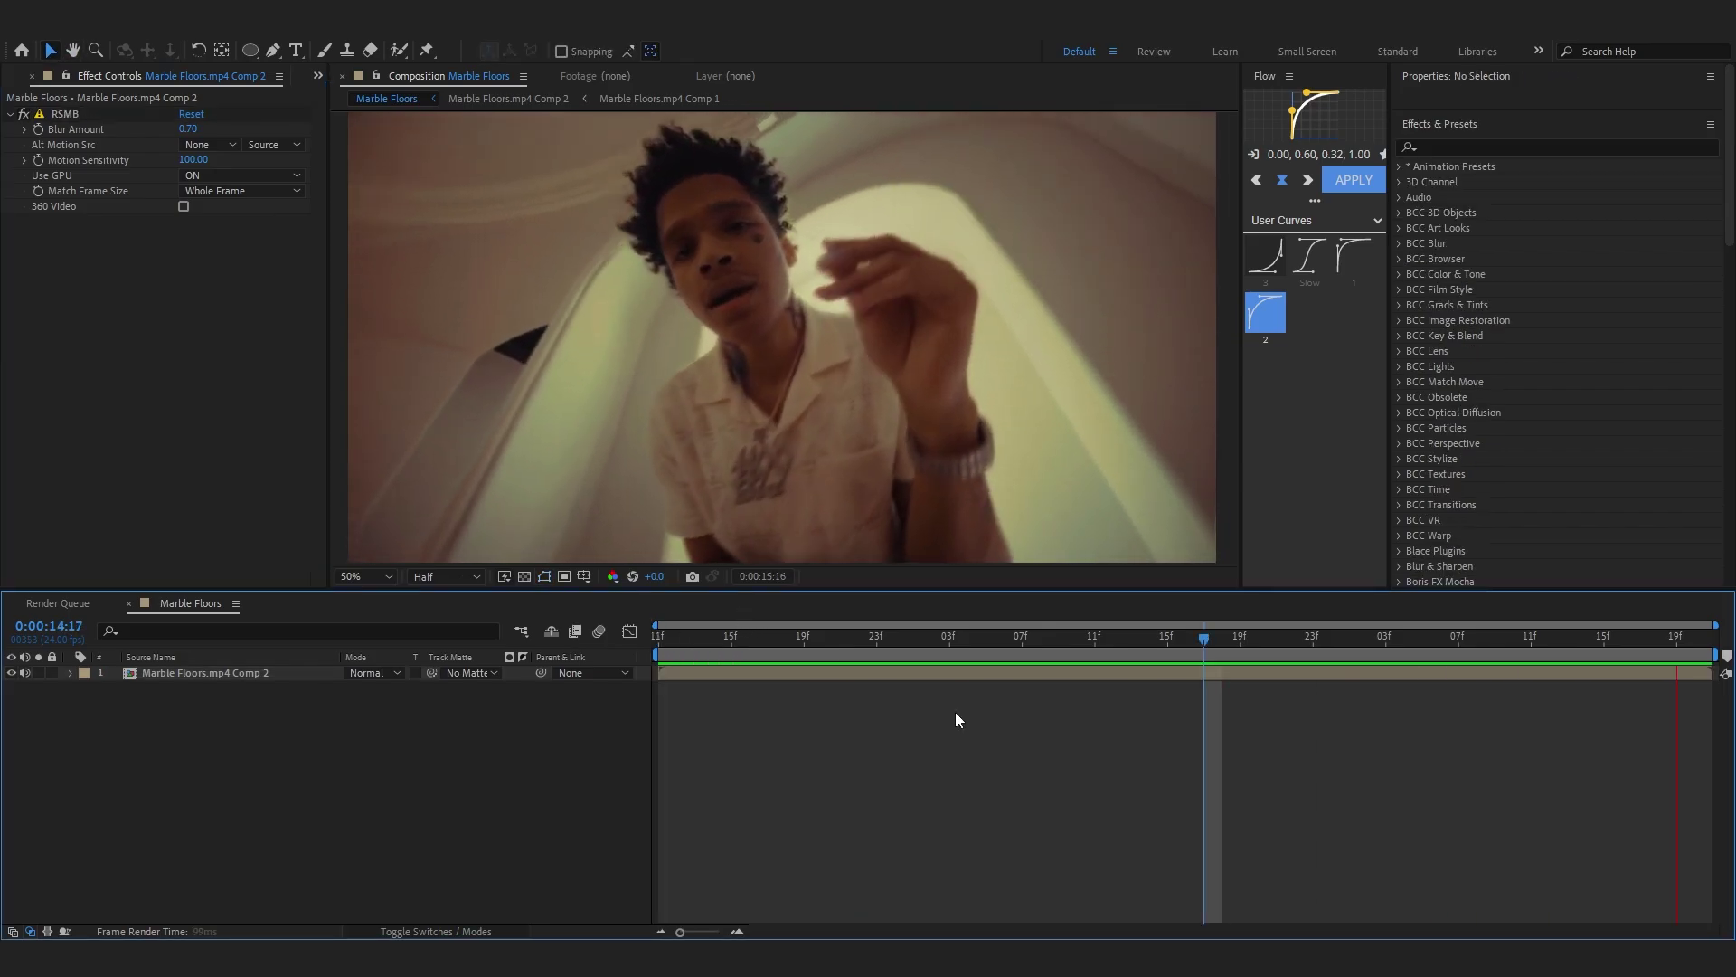
- Move the clip's anchor point onto the man's head and keyframe an eased Scale from 400% at the start to 100% at 0:00:14:00
click(507, 214)
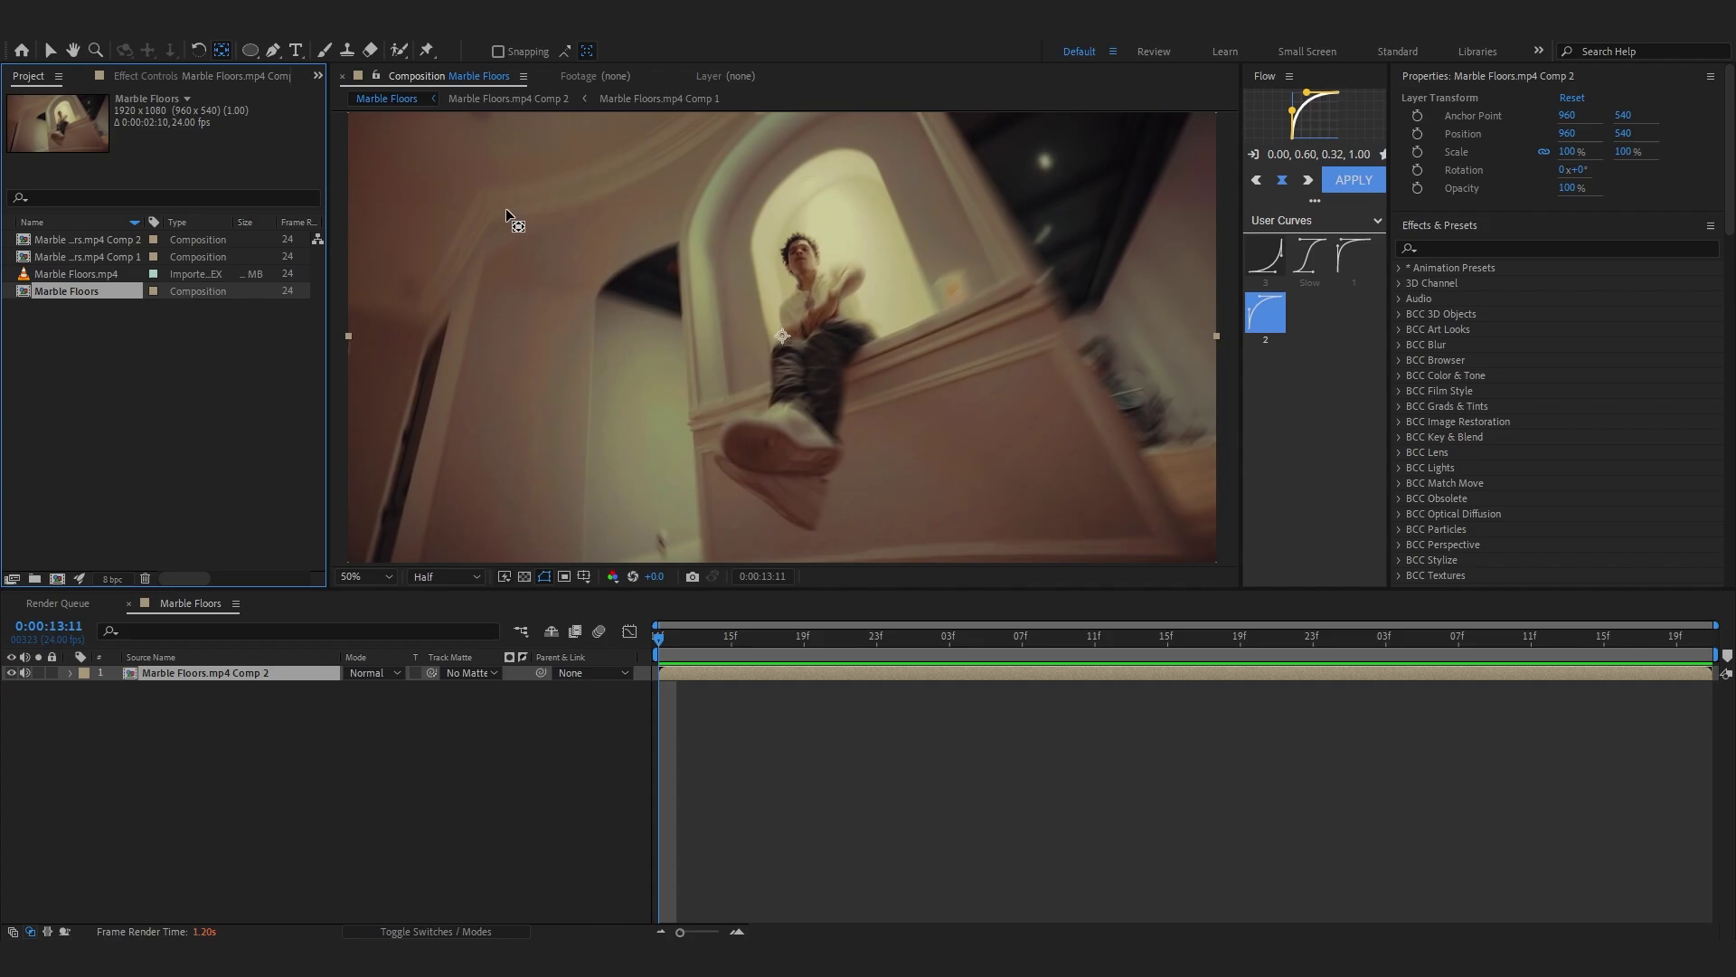
drag(783, 336, 806, 246)
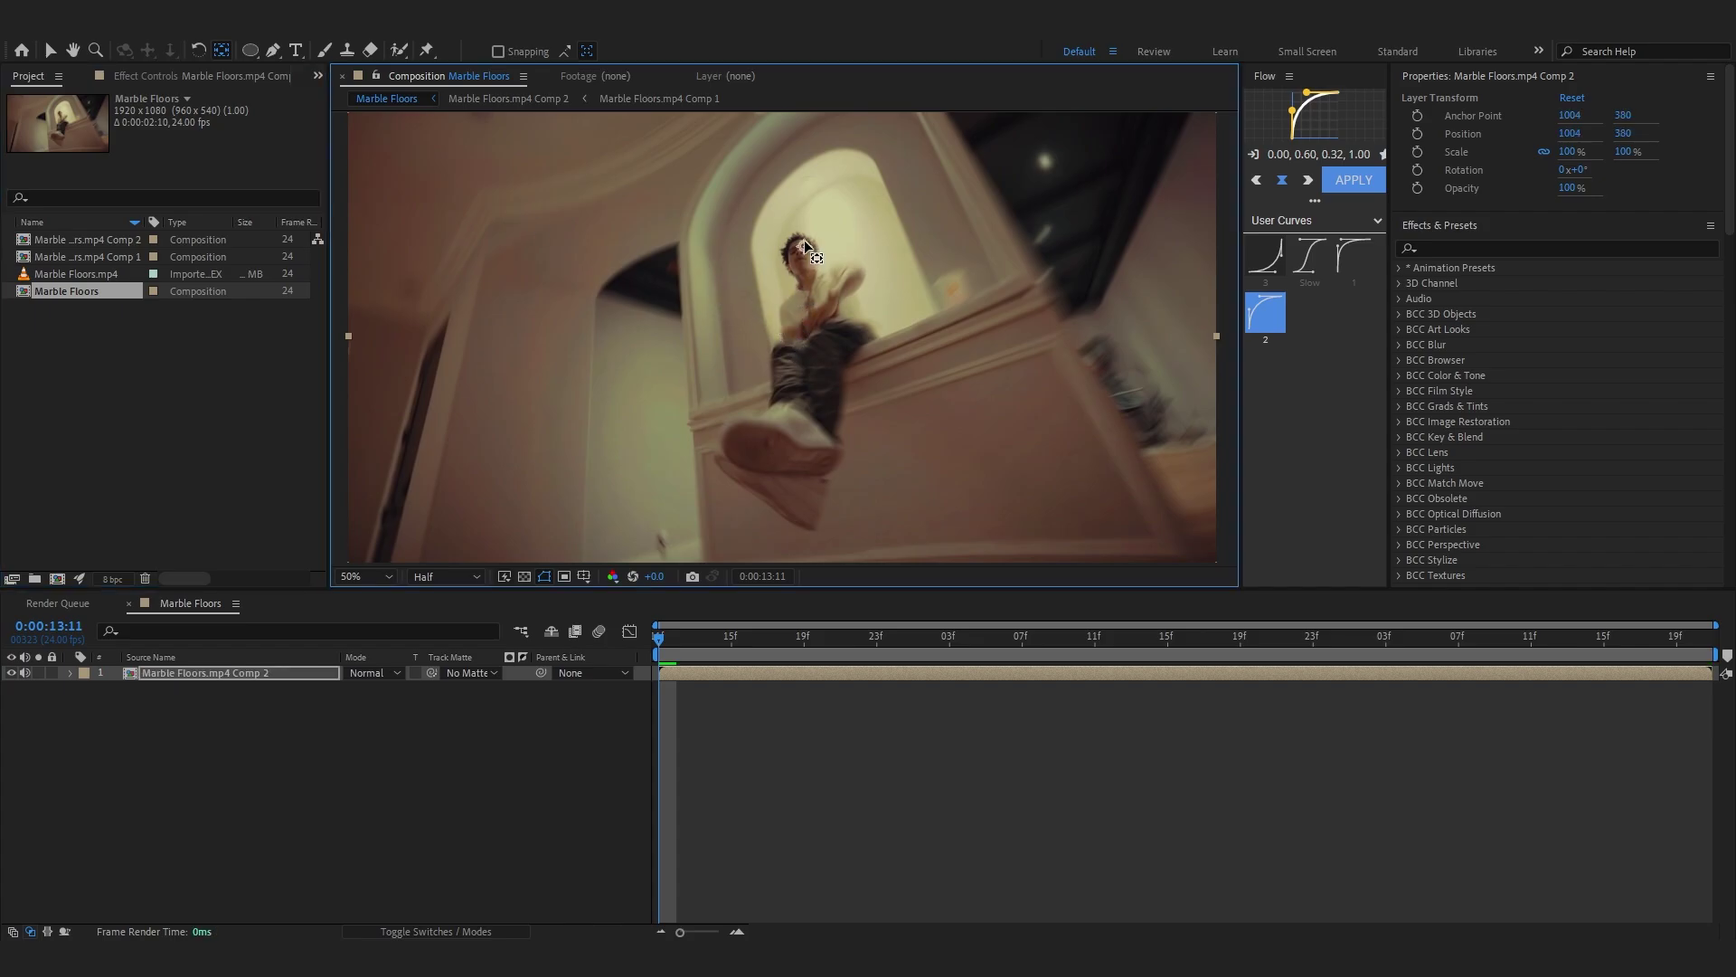
click(115, 689)
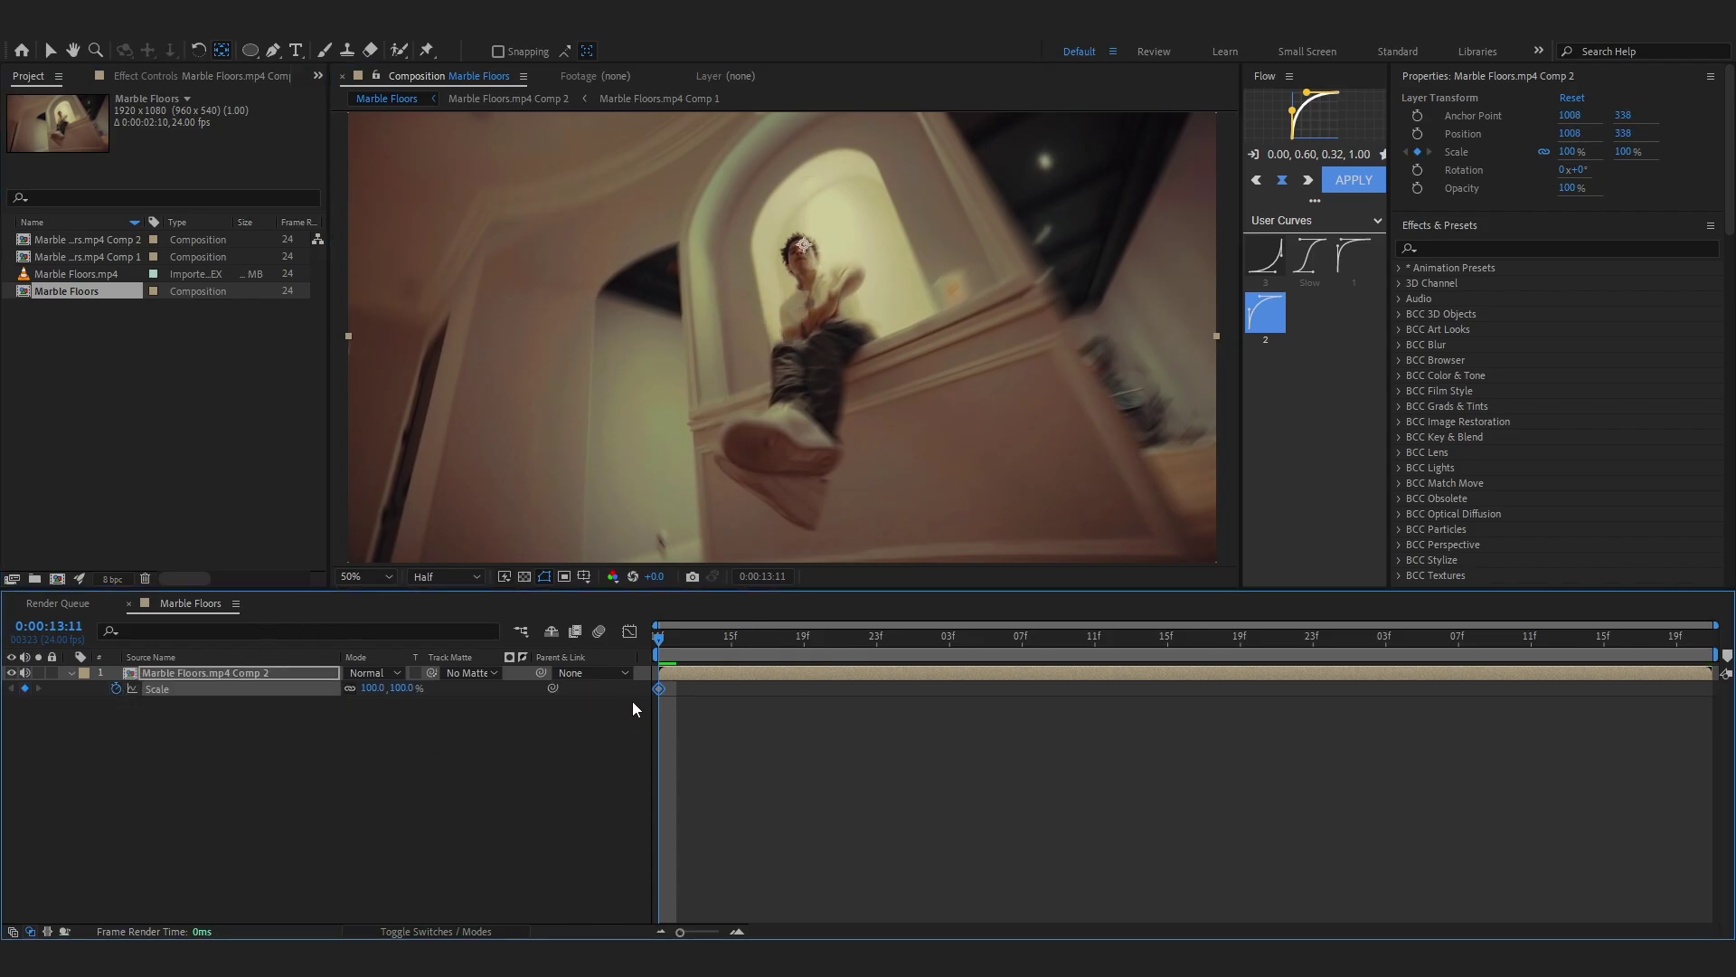
drag(378, 688, 1587, 720)
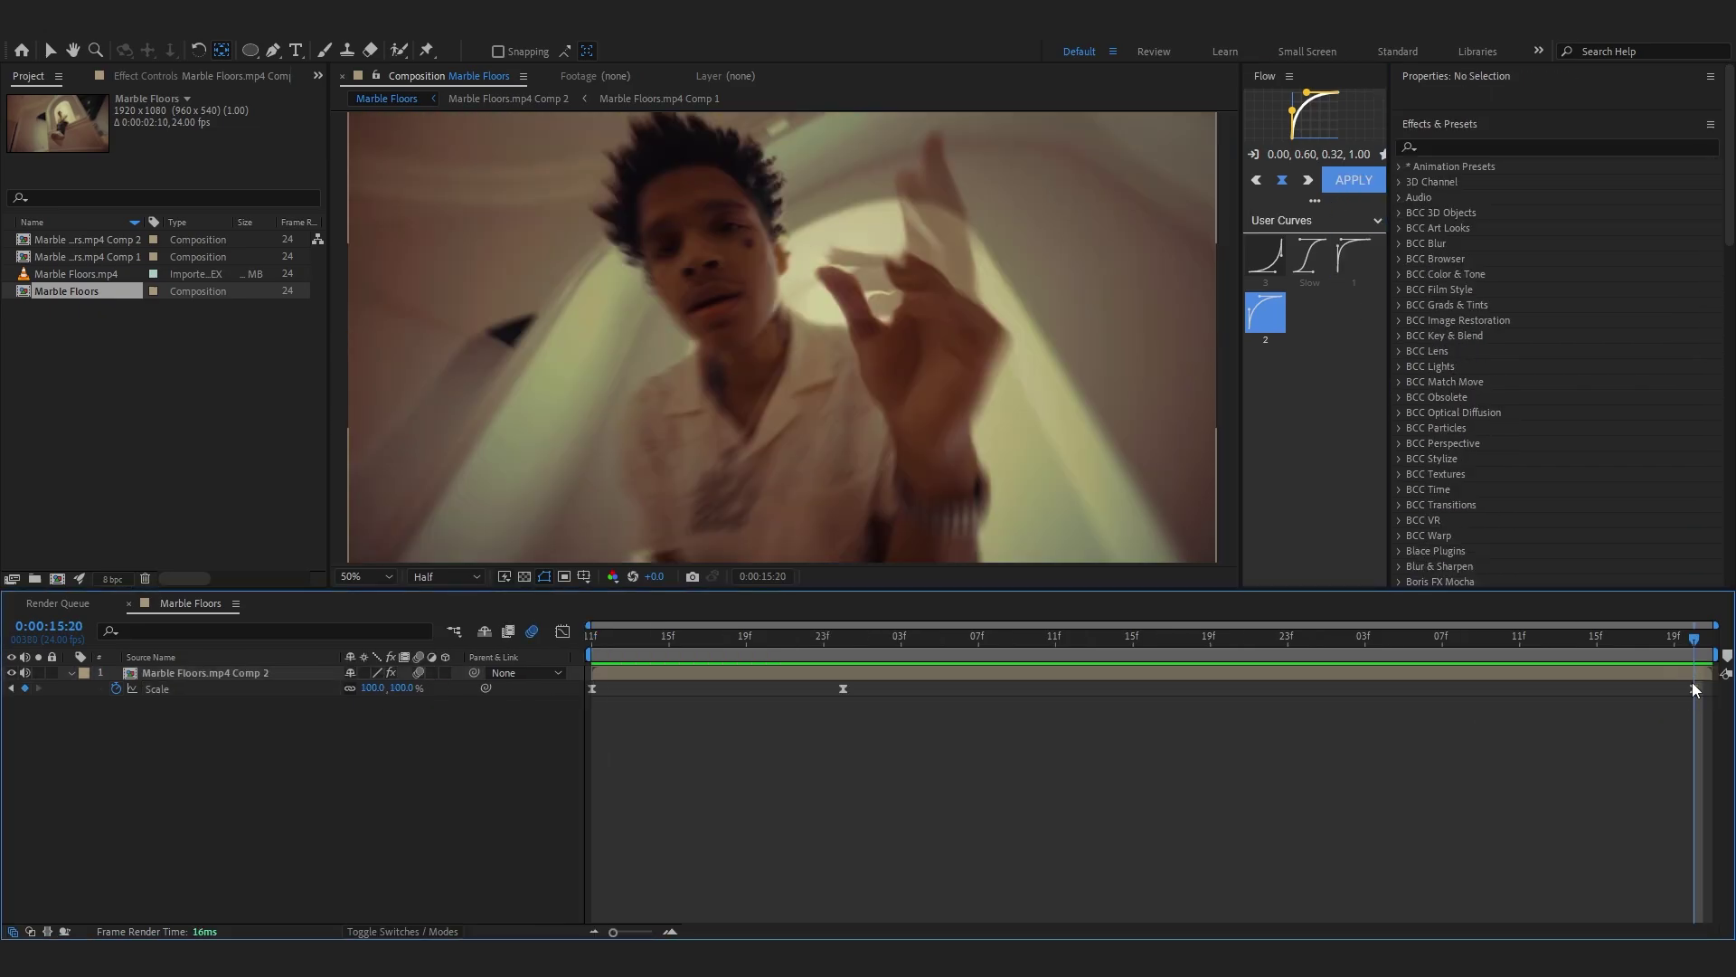
- Keyframe Scale from 100% at 0:00:14:19 to about 246% at the clip's end, shape it to rise steeply at the end, and preview
drag(1695, 689, 1133, 689)
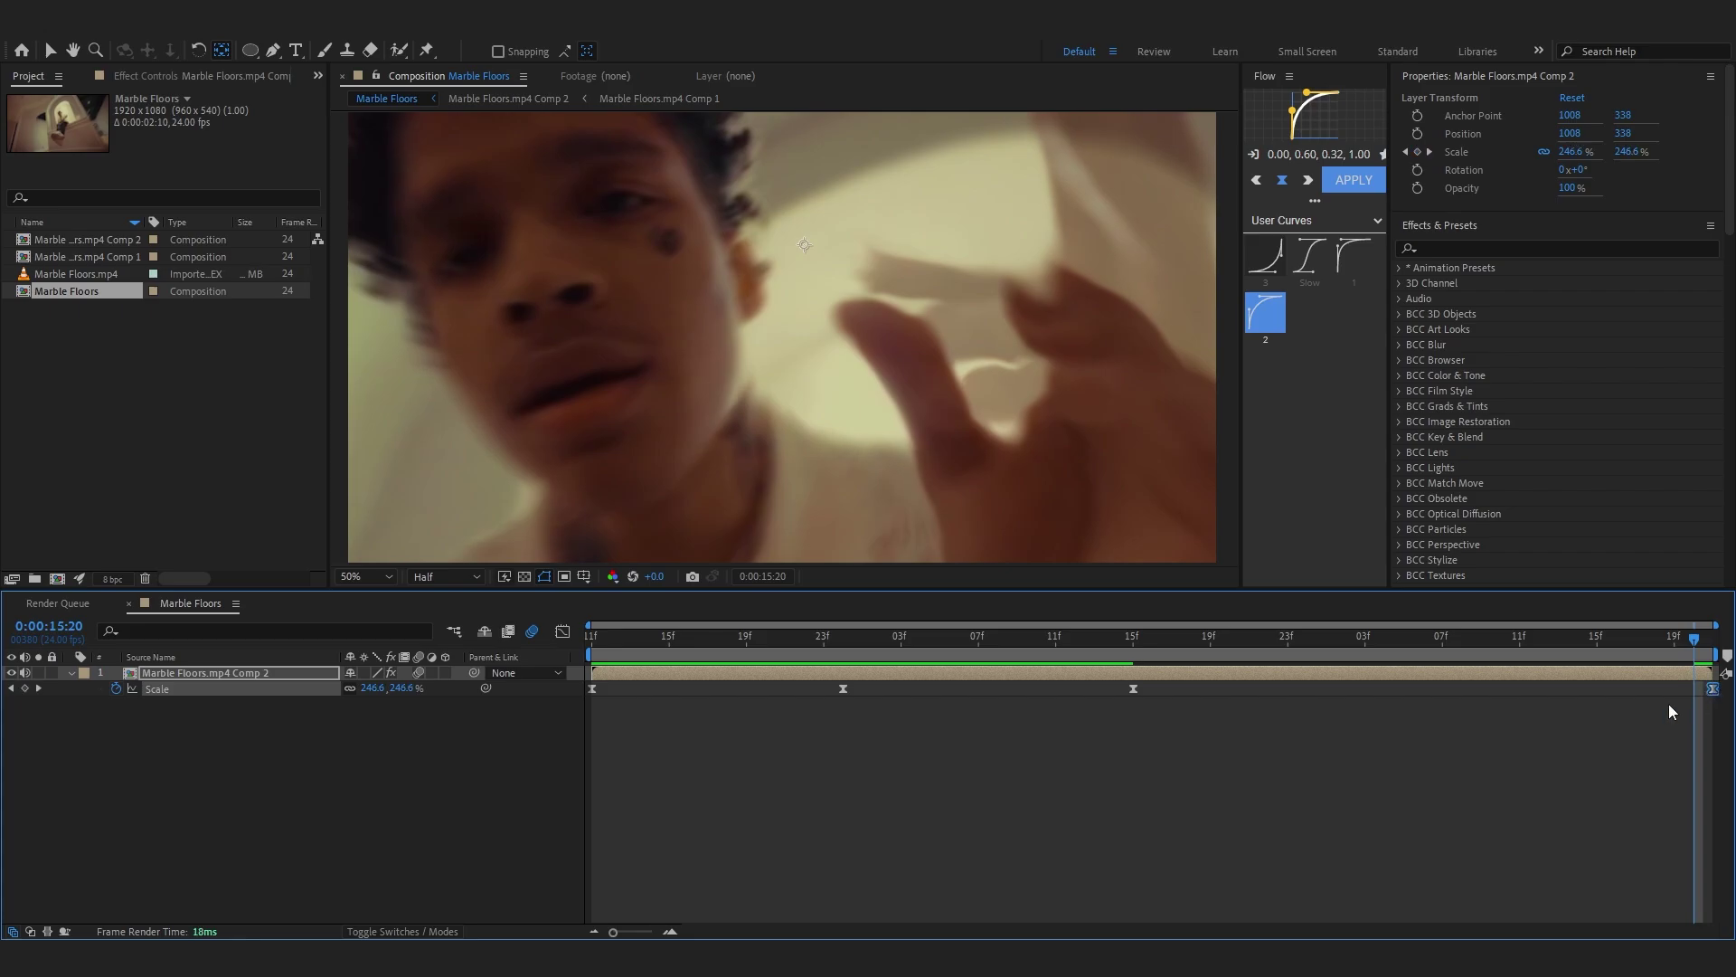
drag(1064, 696, 1716, 683)
click(562, 632)
click(1127, 795)
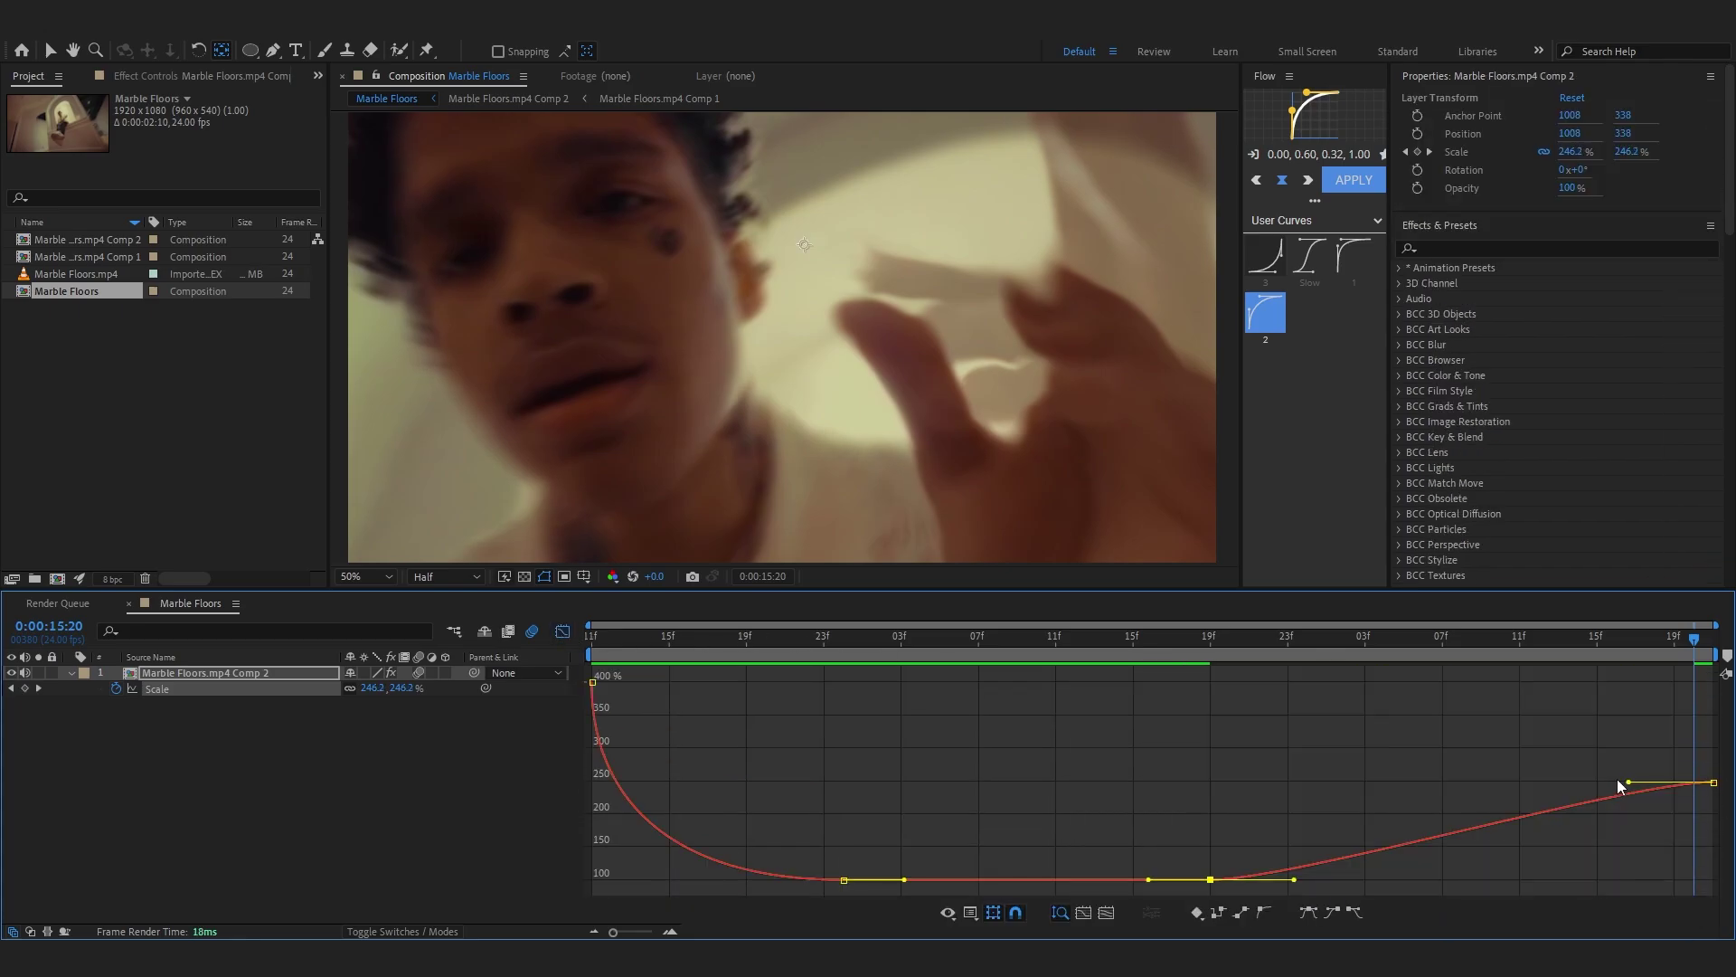
drag(1209, 819, 1693, 891)
mouse_move(1708, 828)
mouse_down()
mouse_move(1704, 871)
mouse_move(1709, 834)
mouse_up()
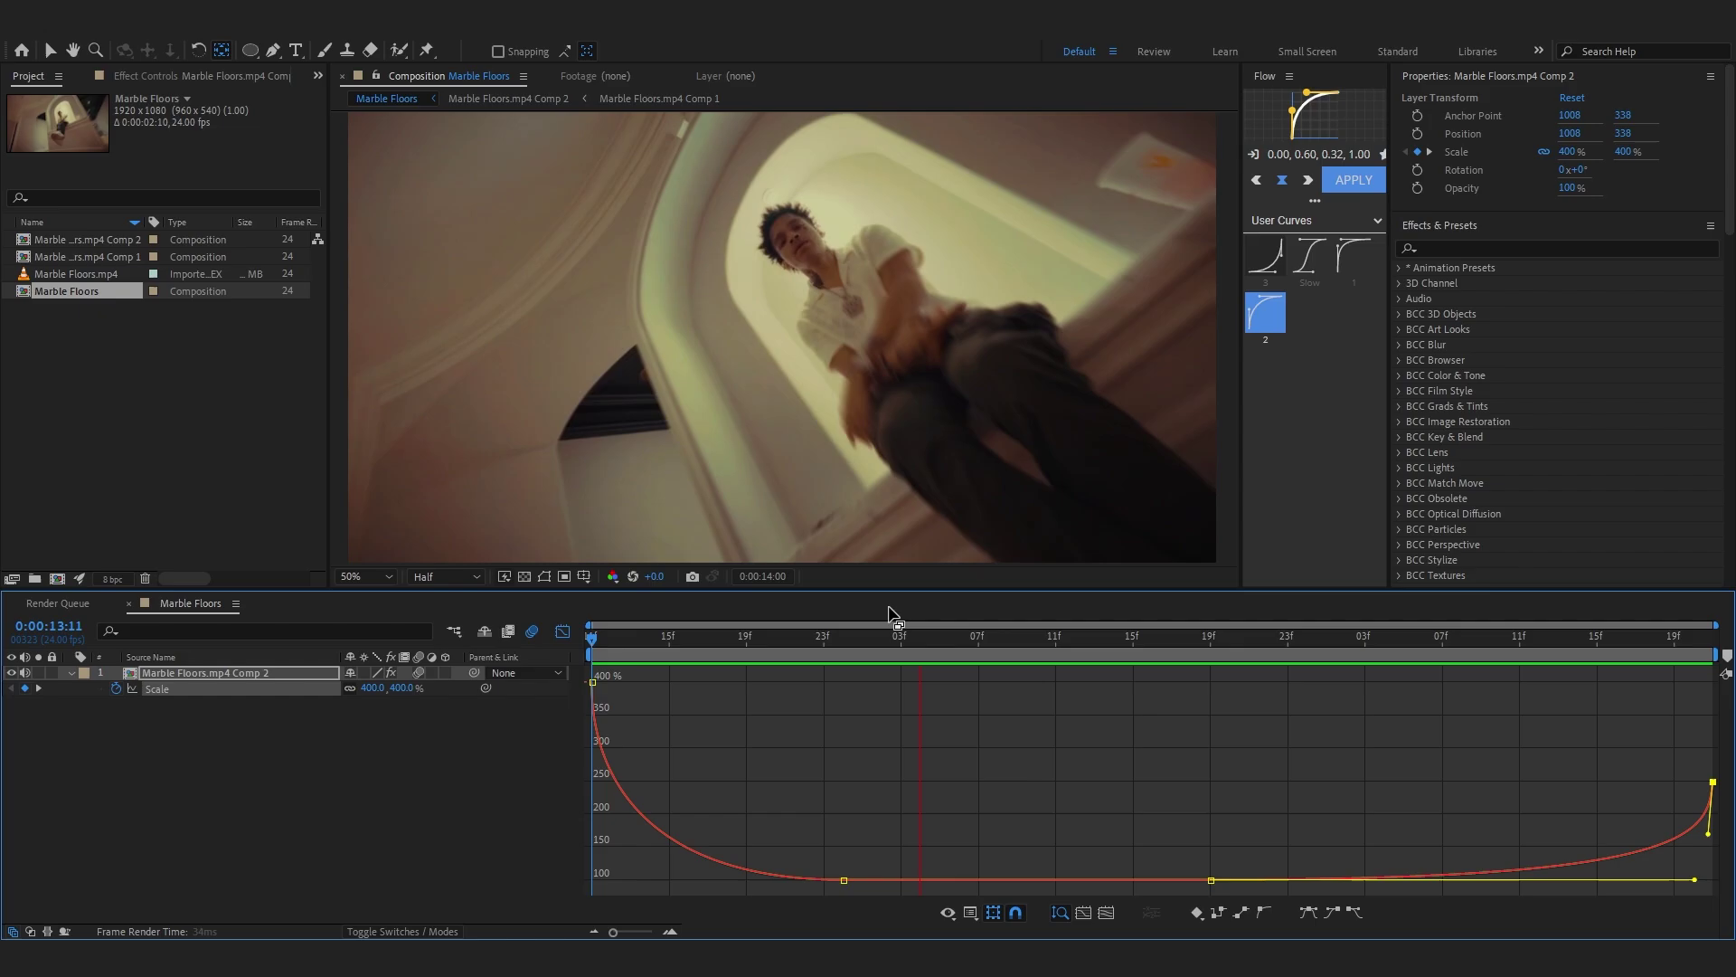
click(563, 631)
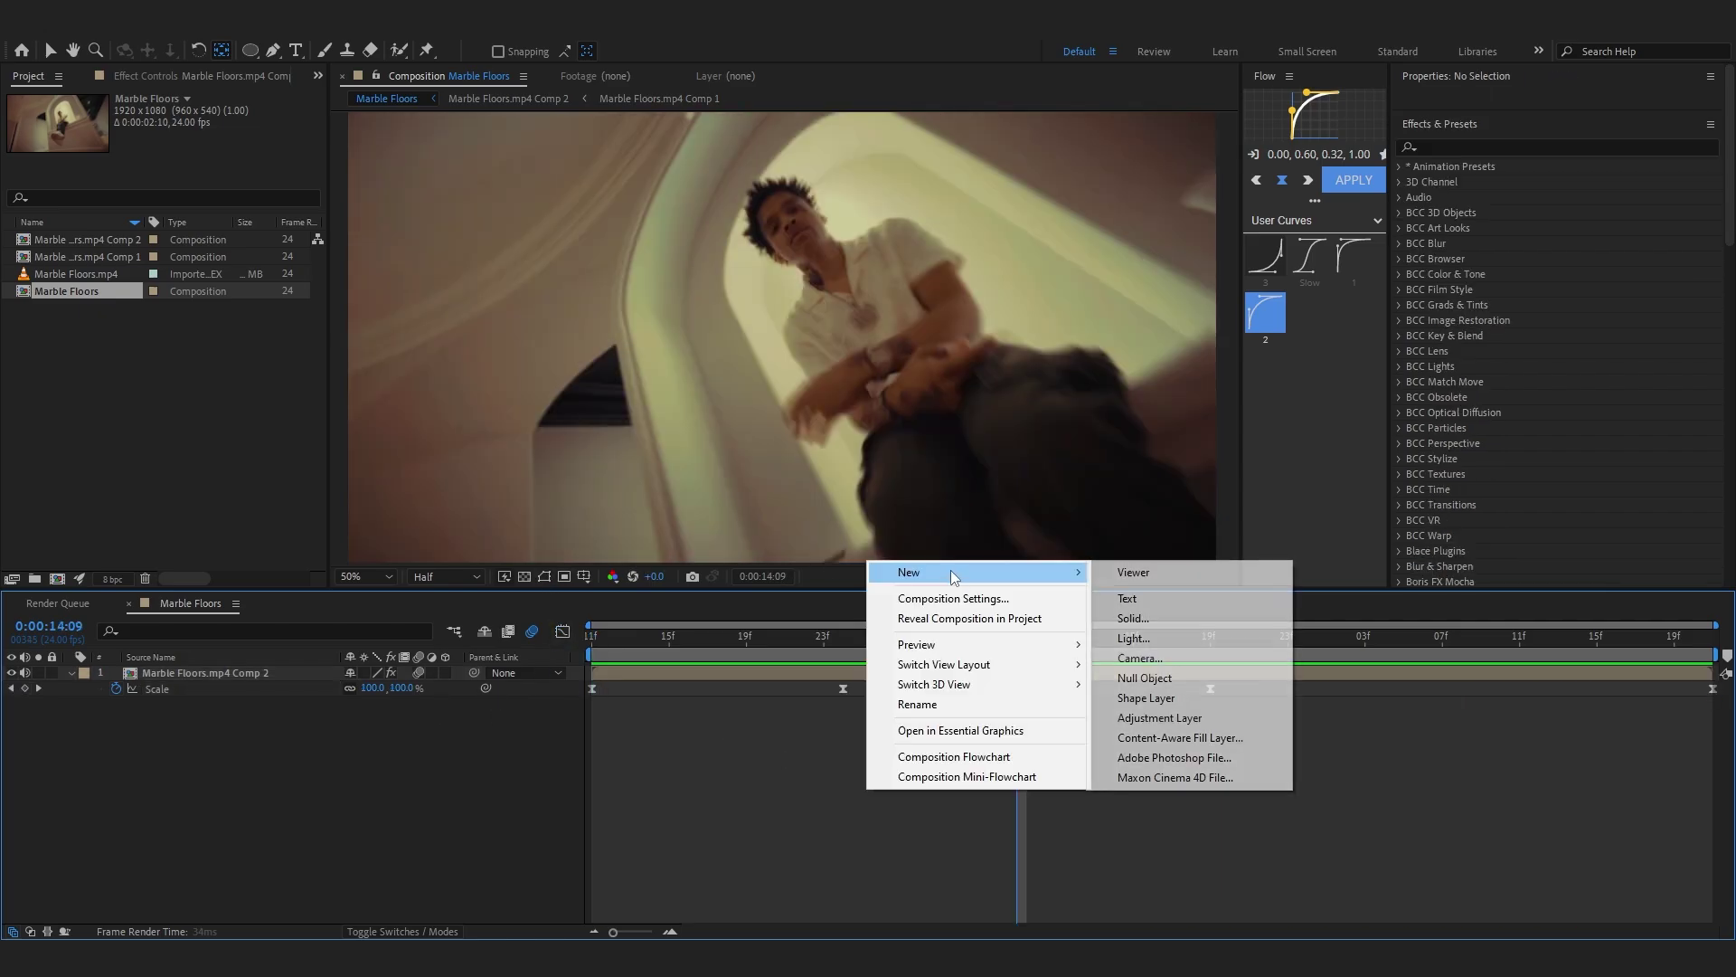
- Add an adjustment layer above the clip, apply the HD Vertical Shake preset at the composition's start, and preview it
click(1185, 717)
drag(1020, 641, 588, 655)
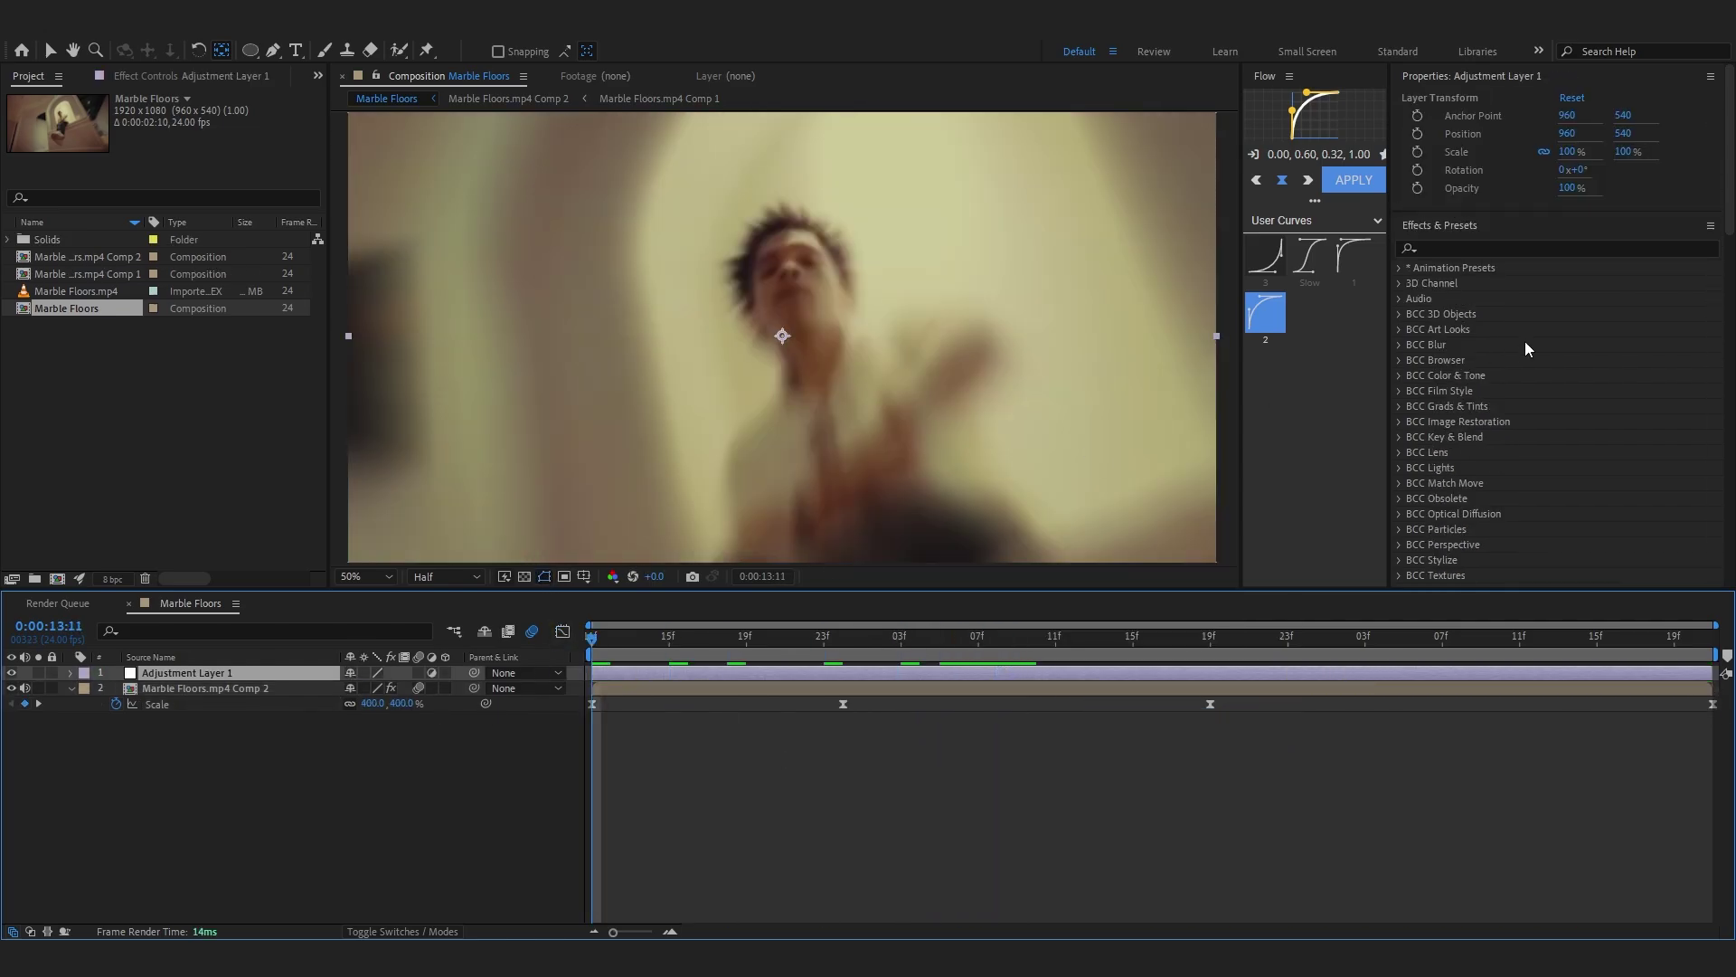
click(1399, 268)
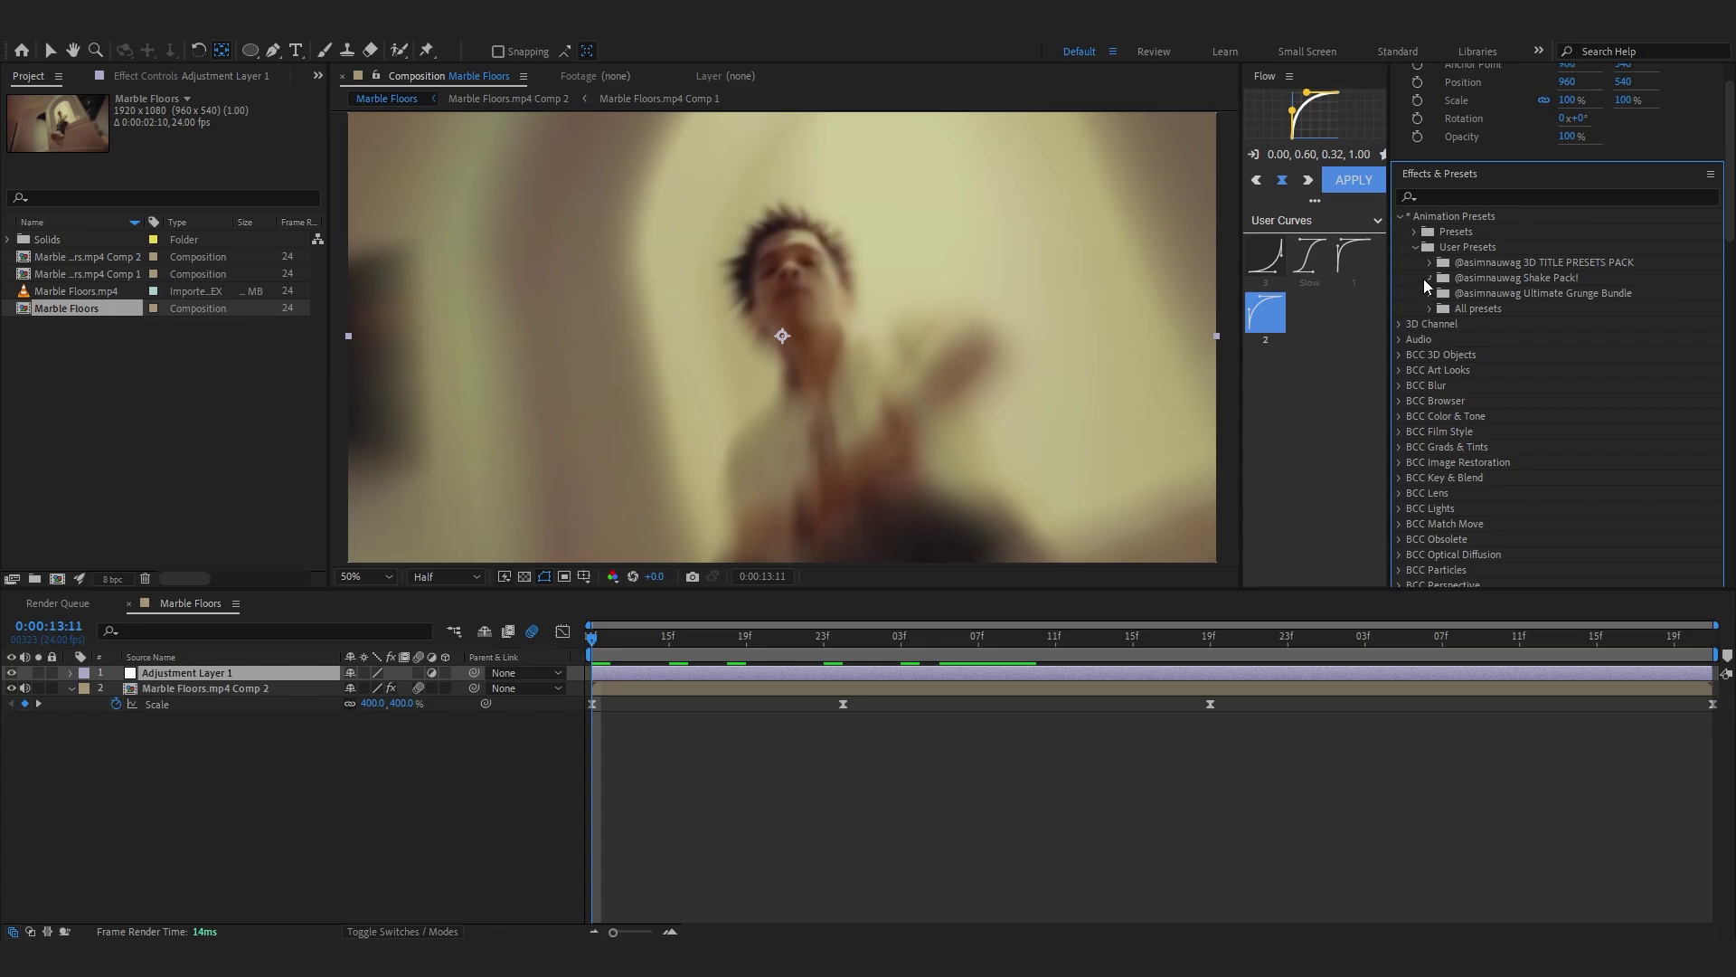
click(1427, 279)
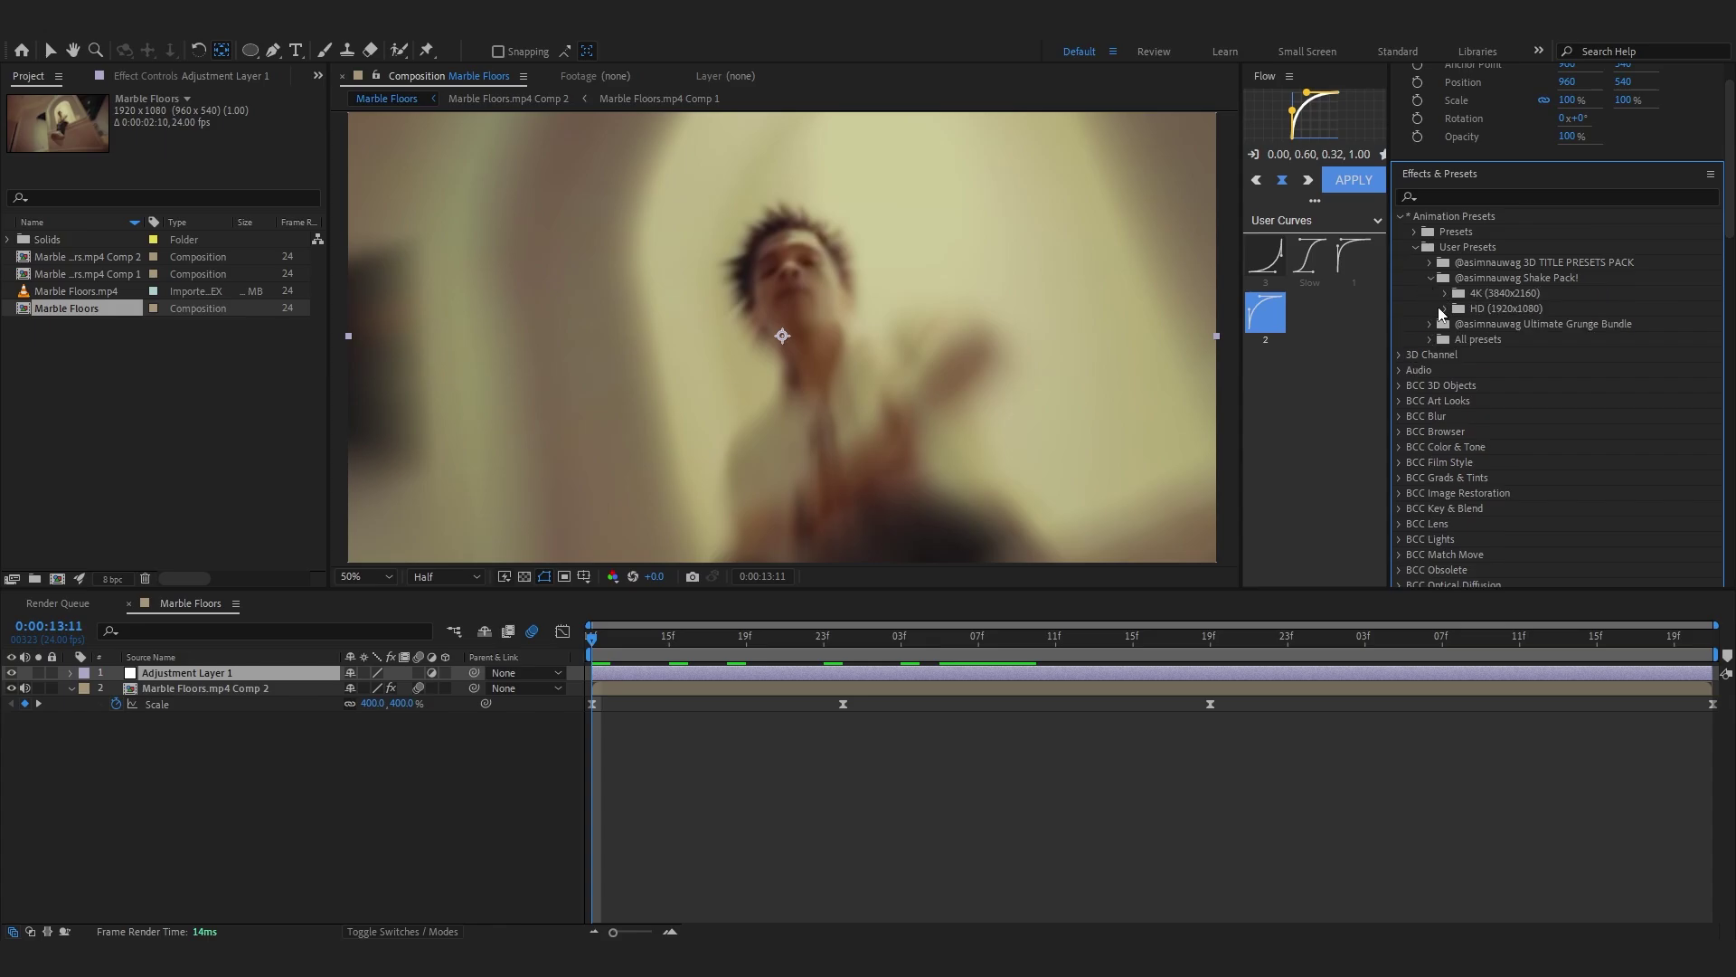
click(1444, 308)
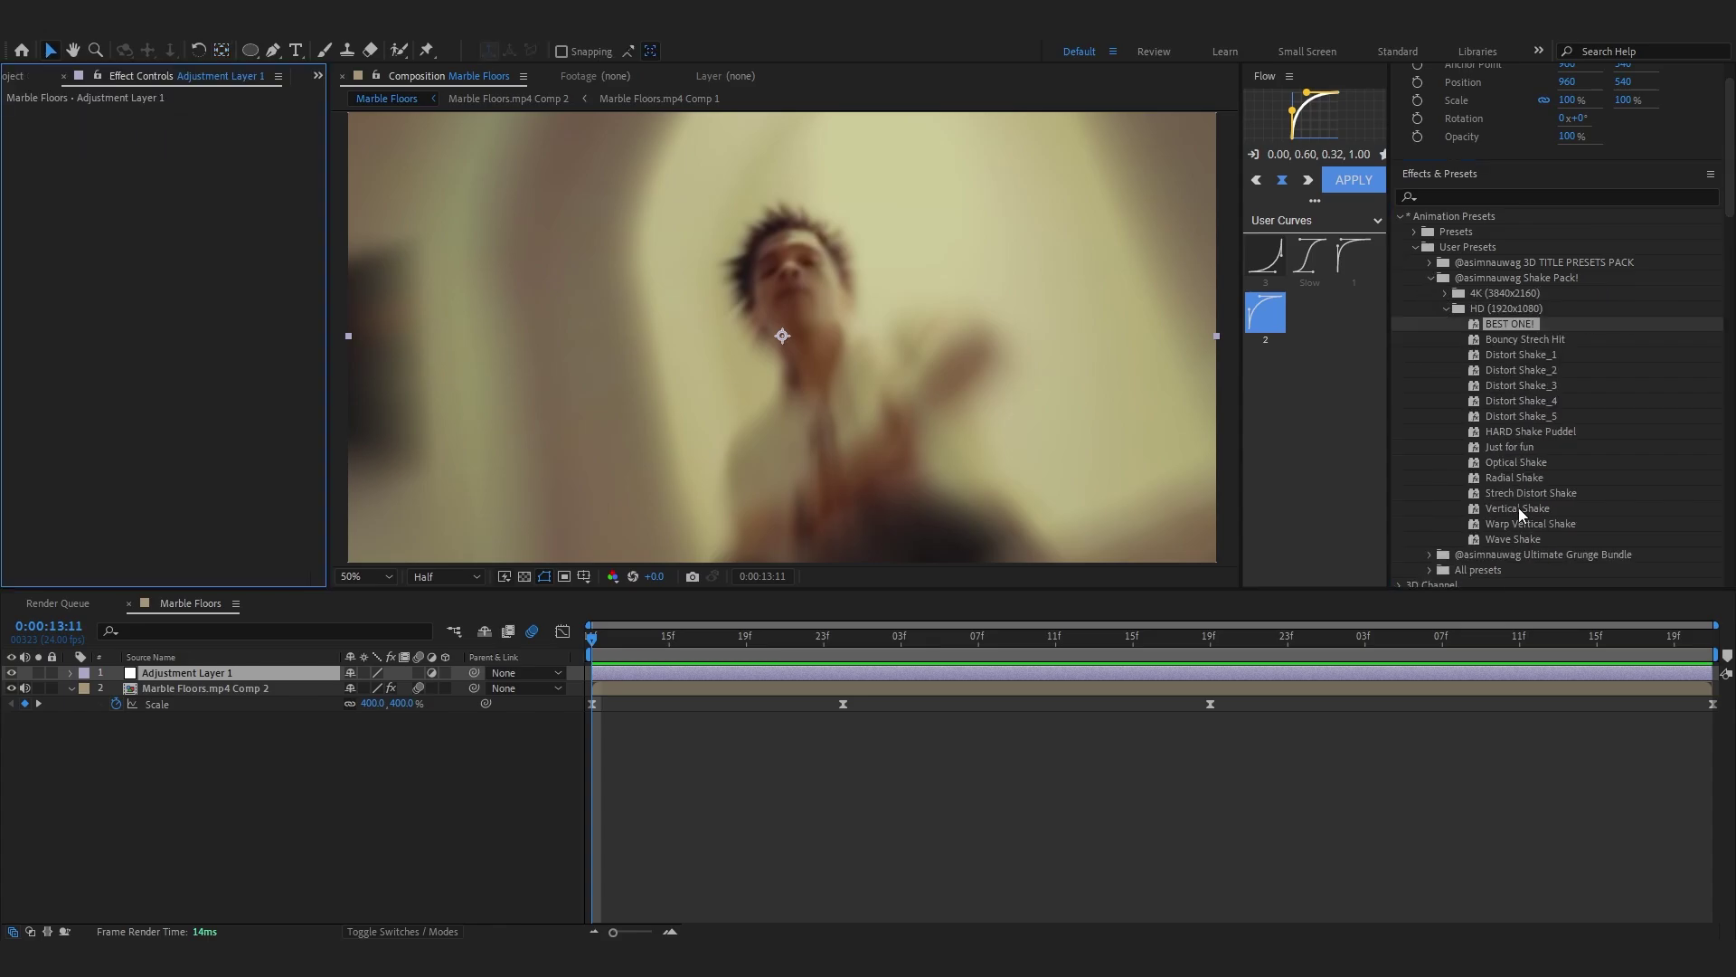
double_click(1518, 507)
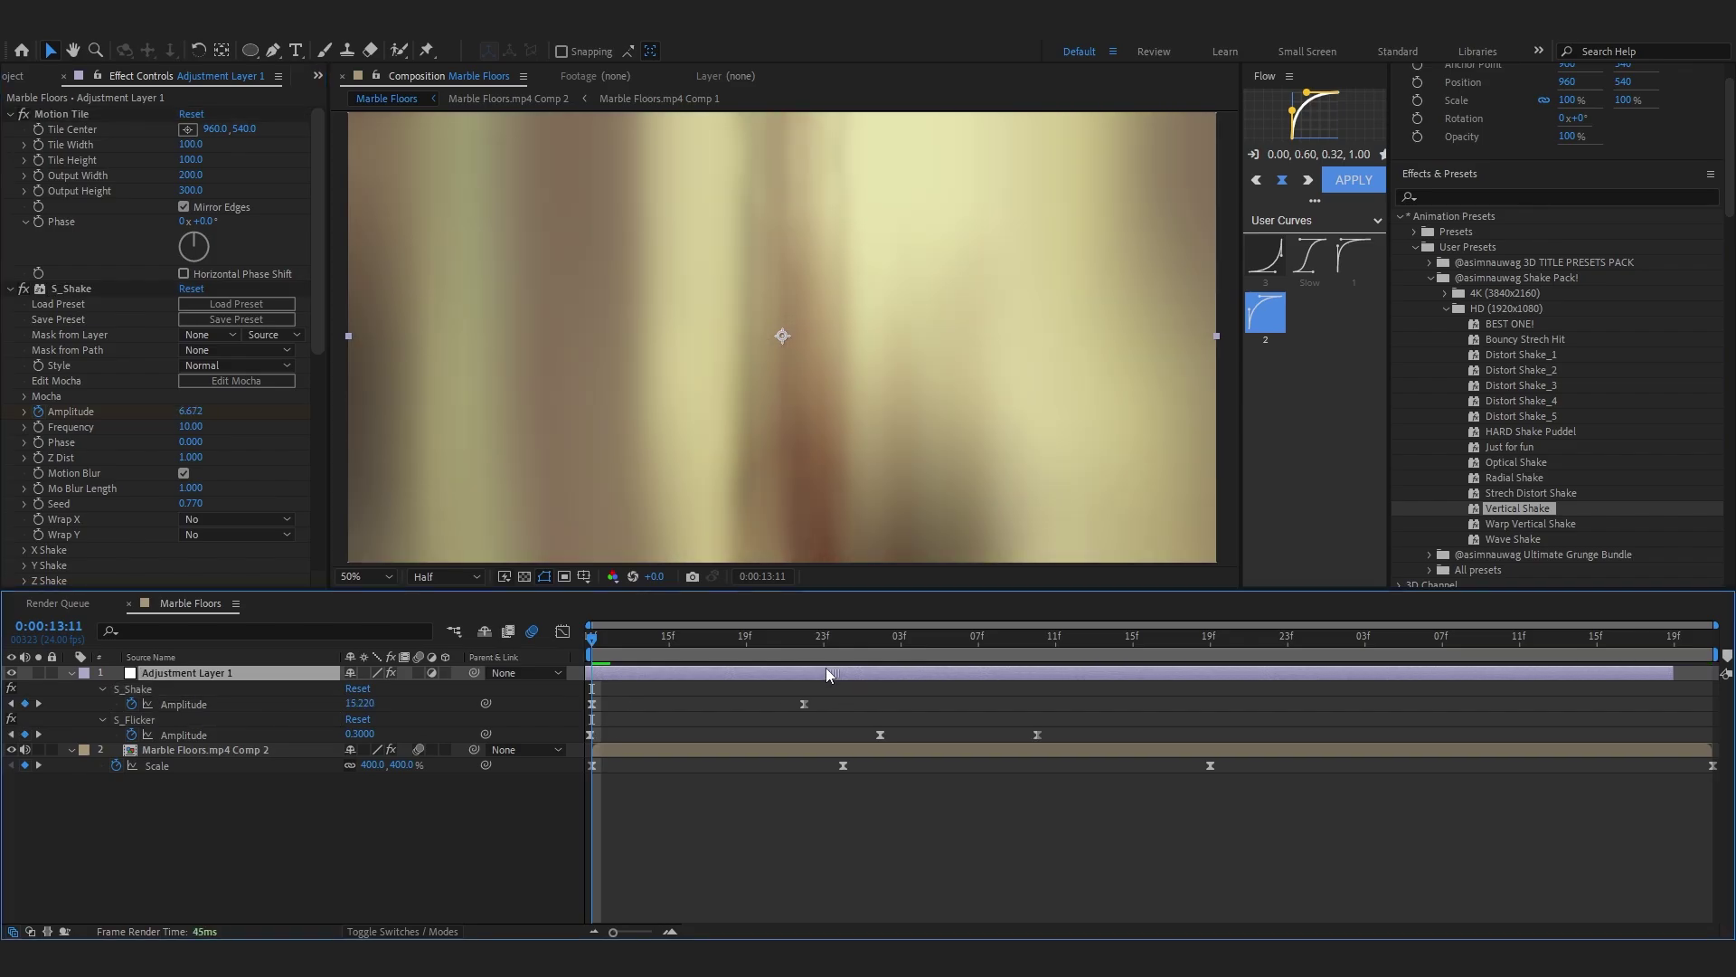
key(space)
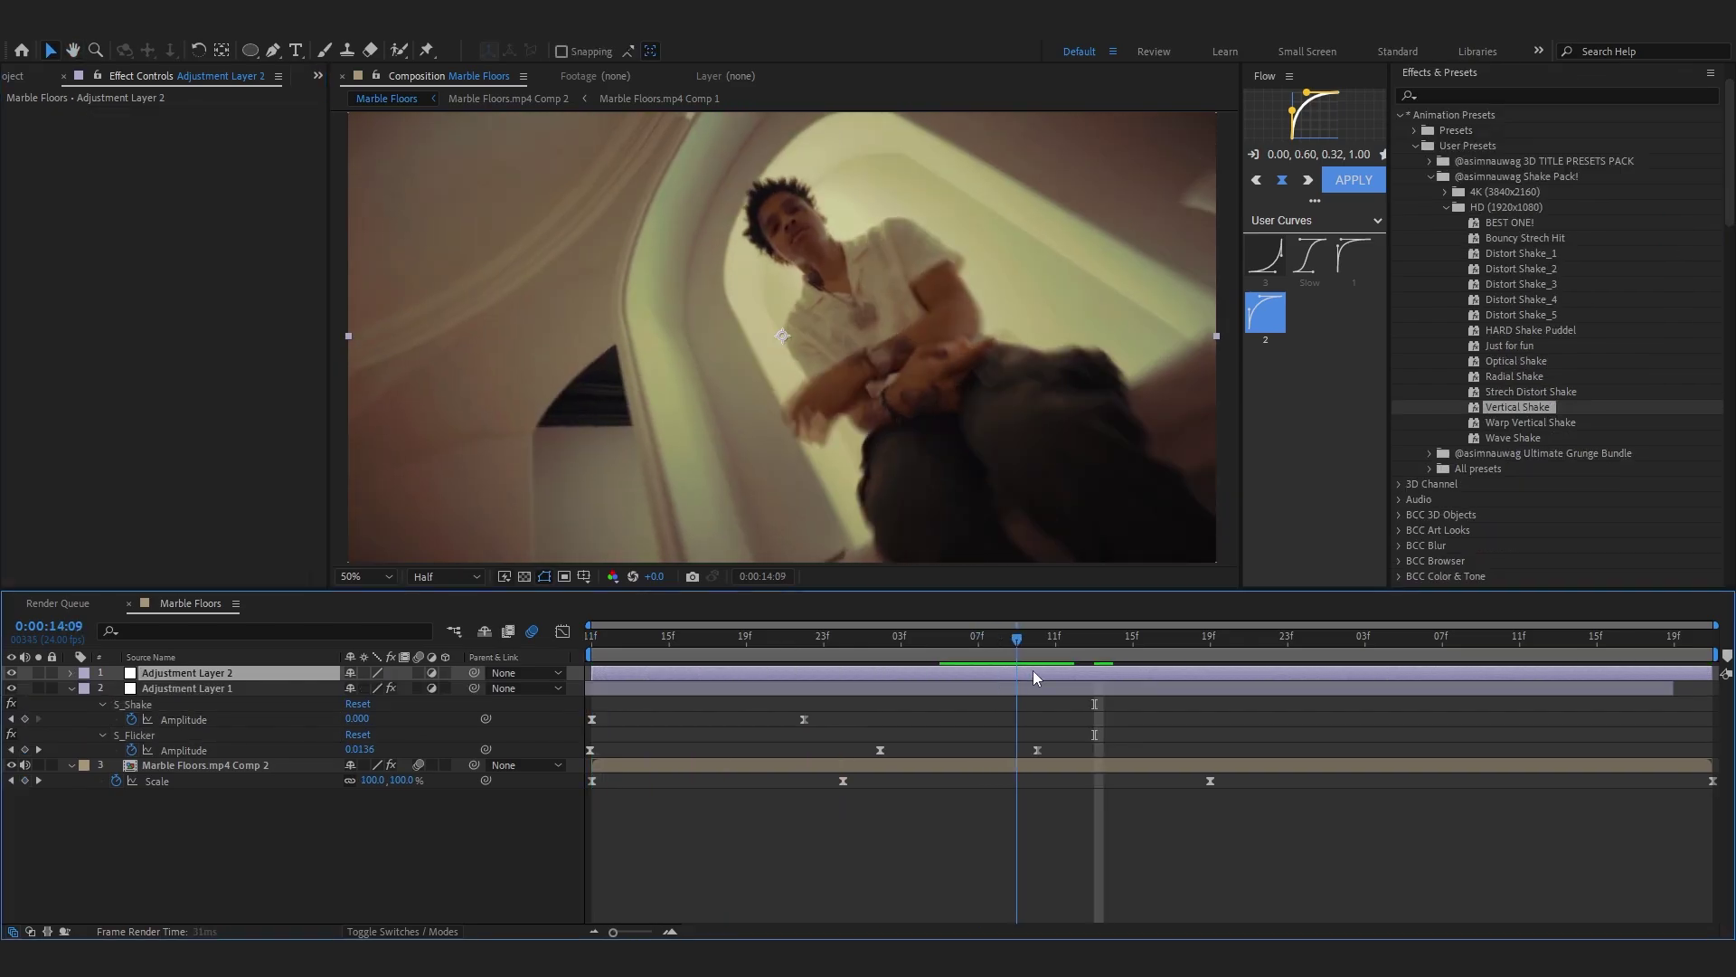
- Apply the BEST ONE! shake preset to a second adjustment layer, starting the layer at about 0:00:14:11, and preview it
drag(1033, 670, 920, 668)
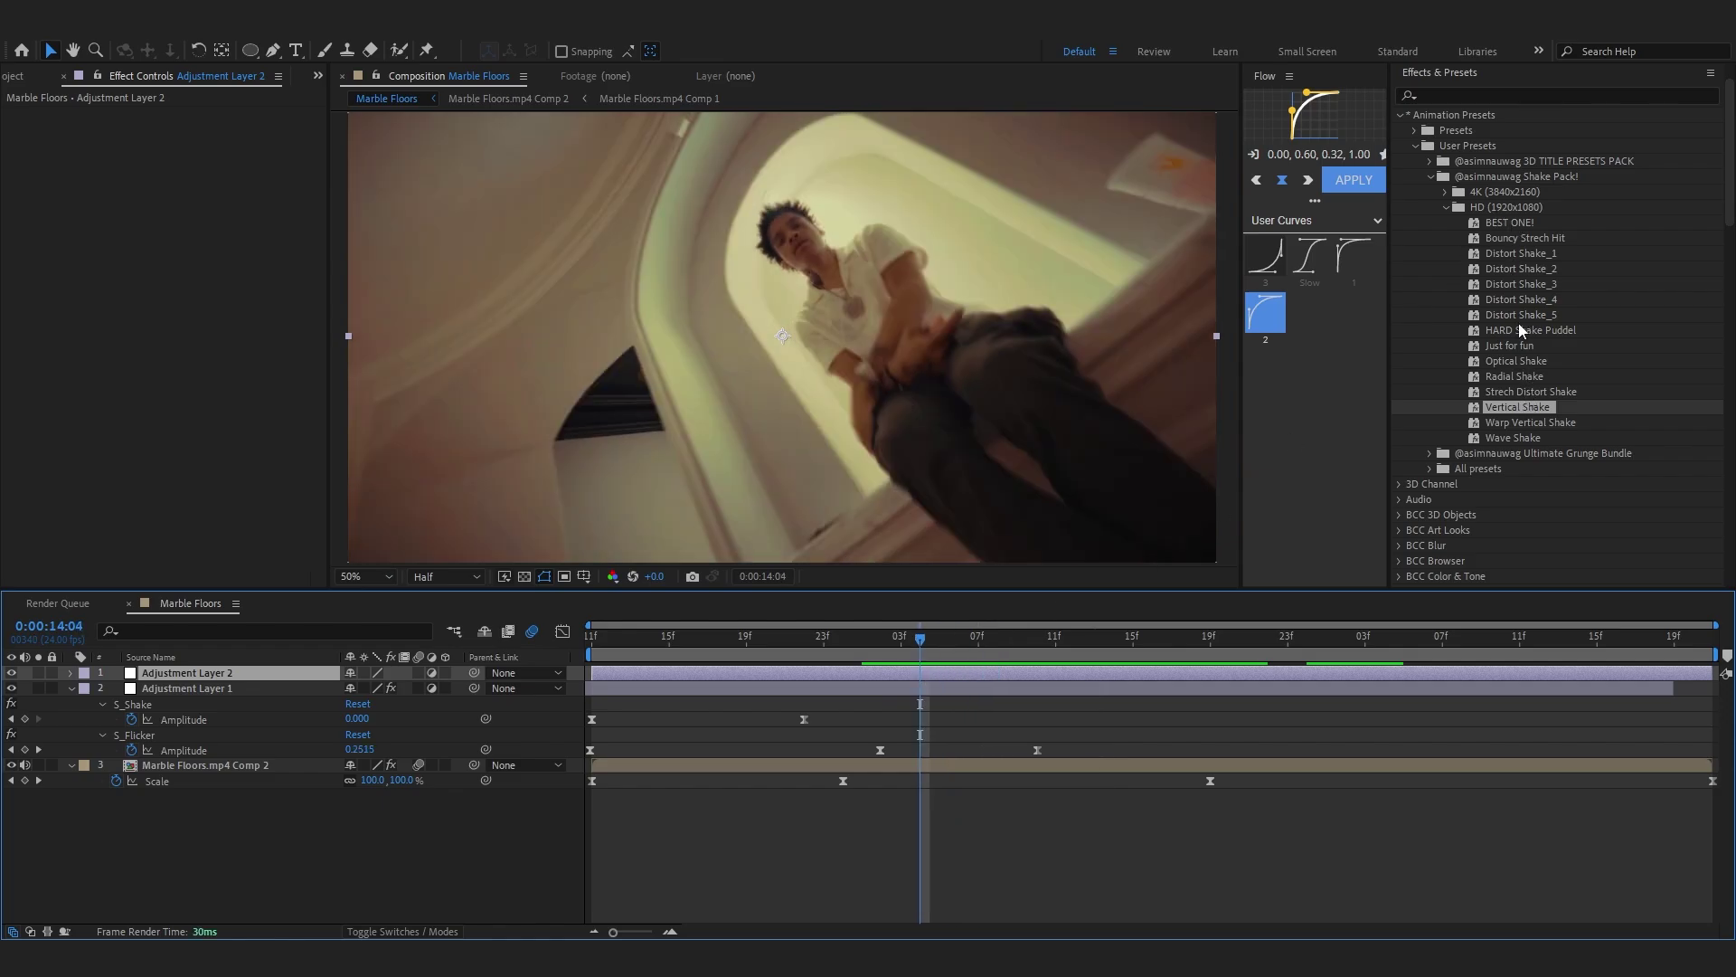
double_click(1509, 222)
key(space)
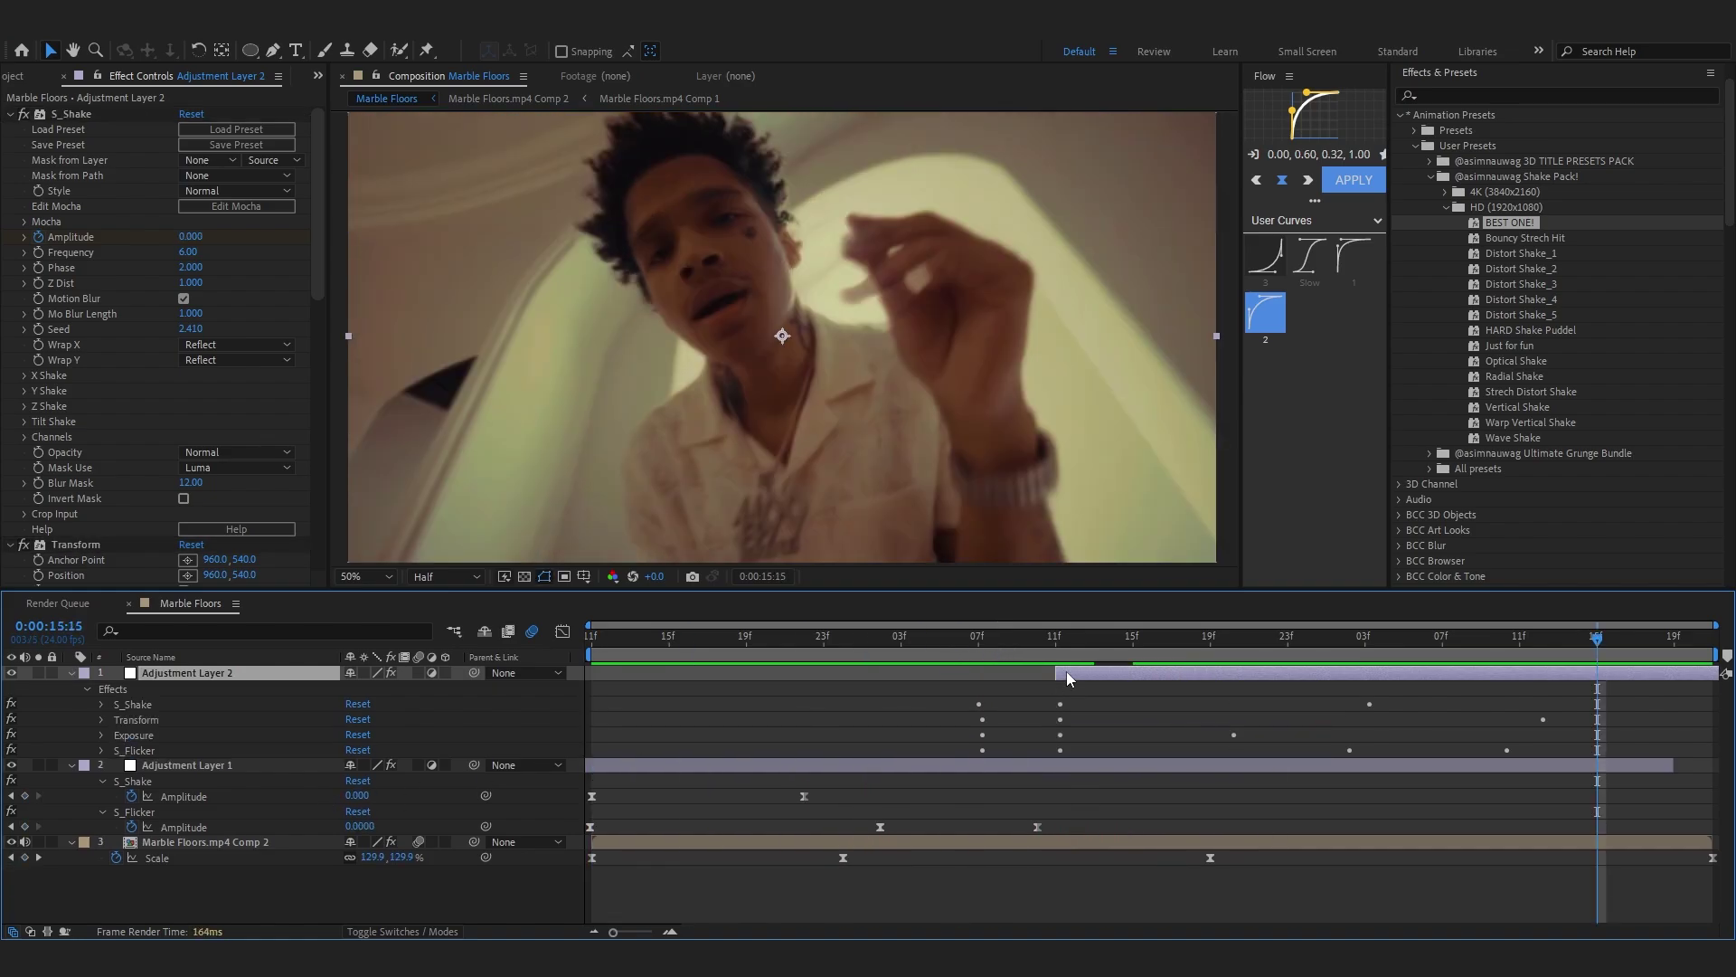
- Duplicate the BEST ONE! adjustment layer and move the copy to start at about 0:00:15:10
key(ctrl+d)
key(ctrl+d)
drag(1066, 671, 1435, 676)
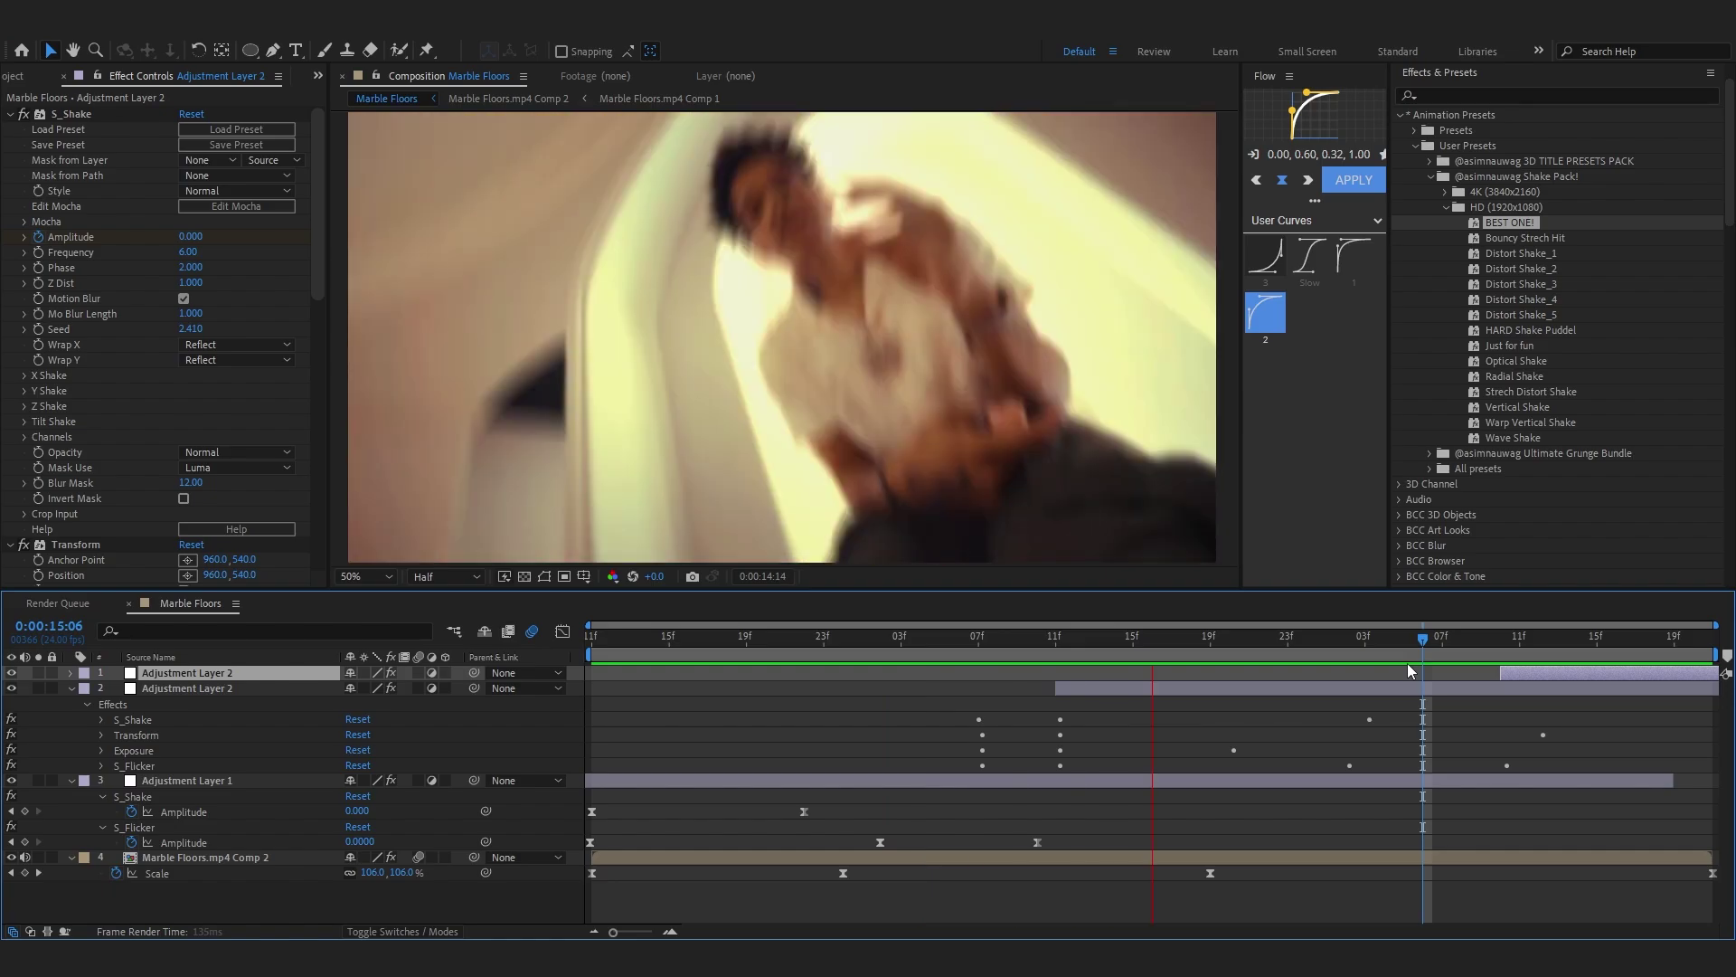